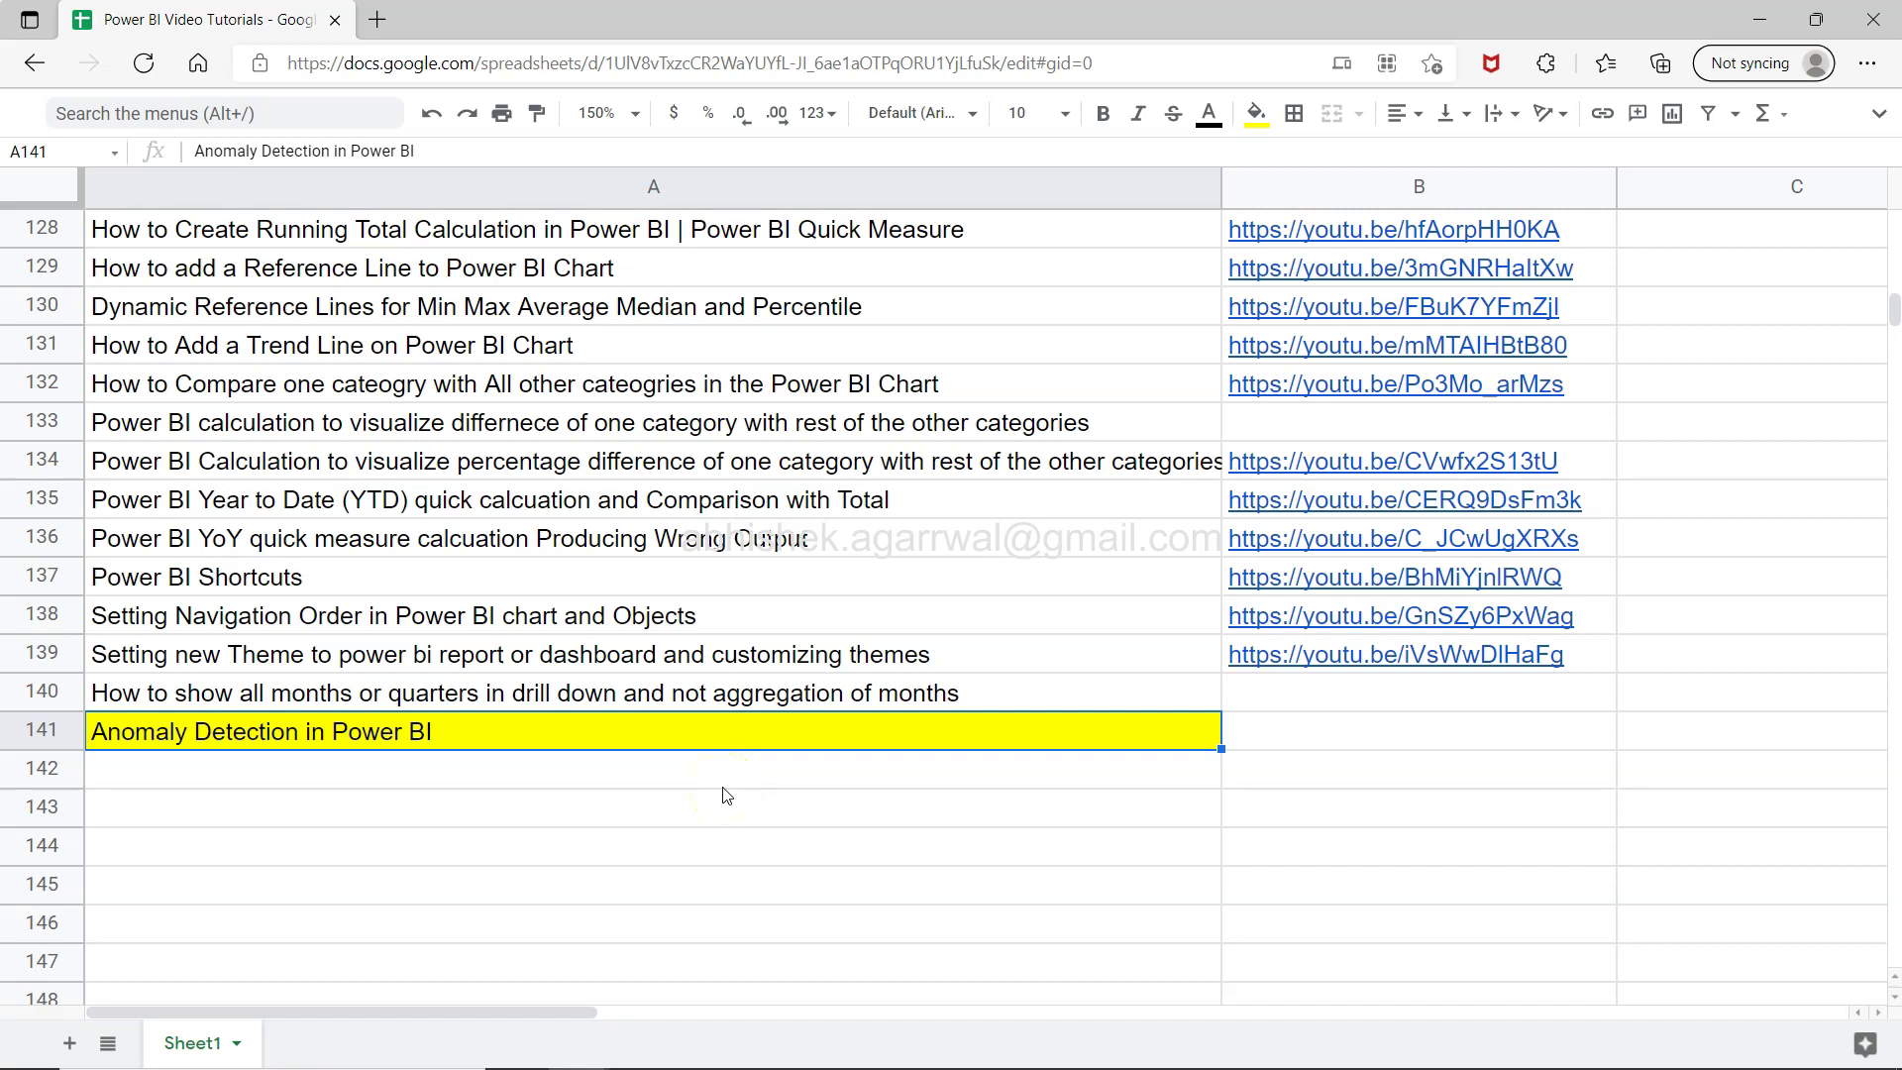
Select cells A131 and A143 in the tutorial sheet, then switch to the Power BI report.
left_click(261, 758)
left_click(894, 67)
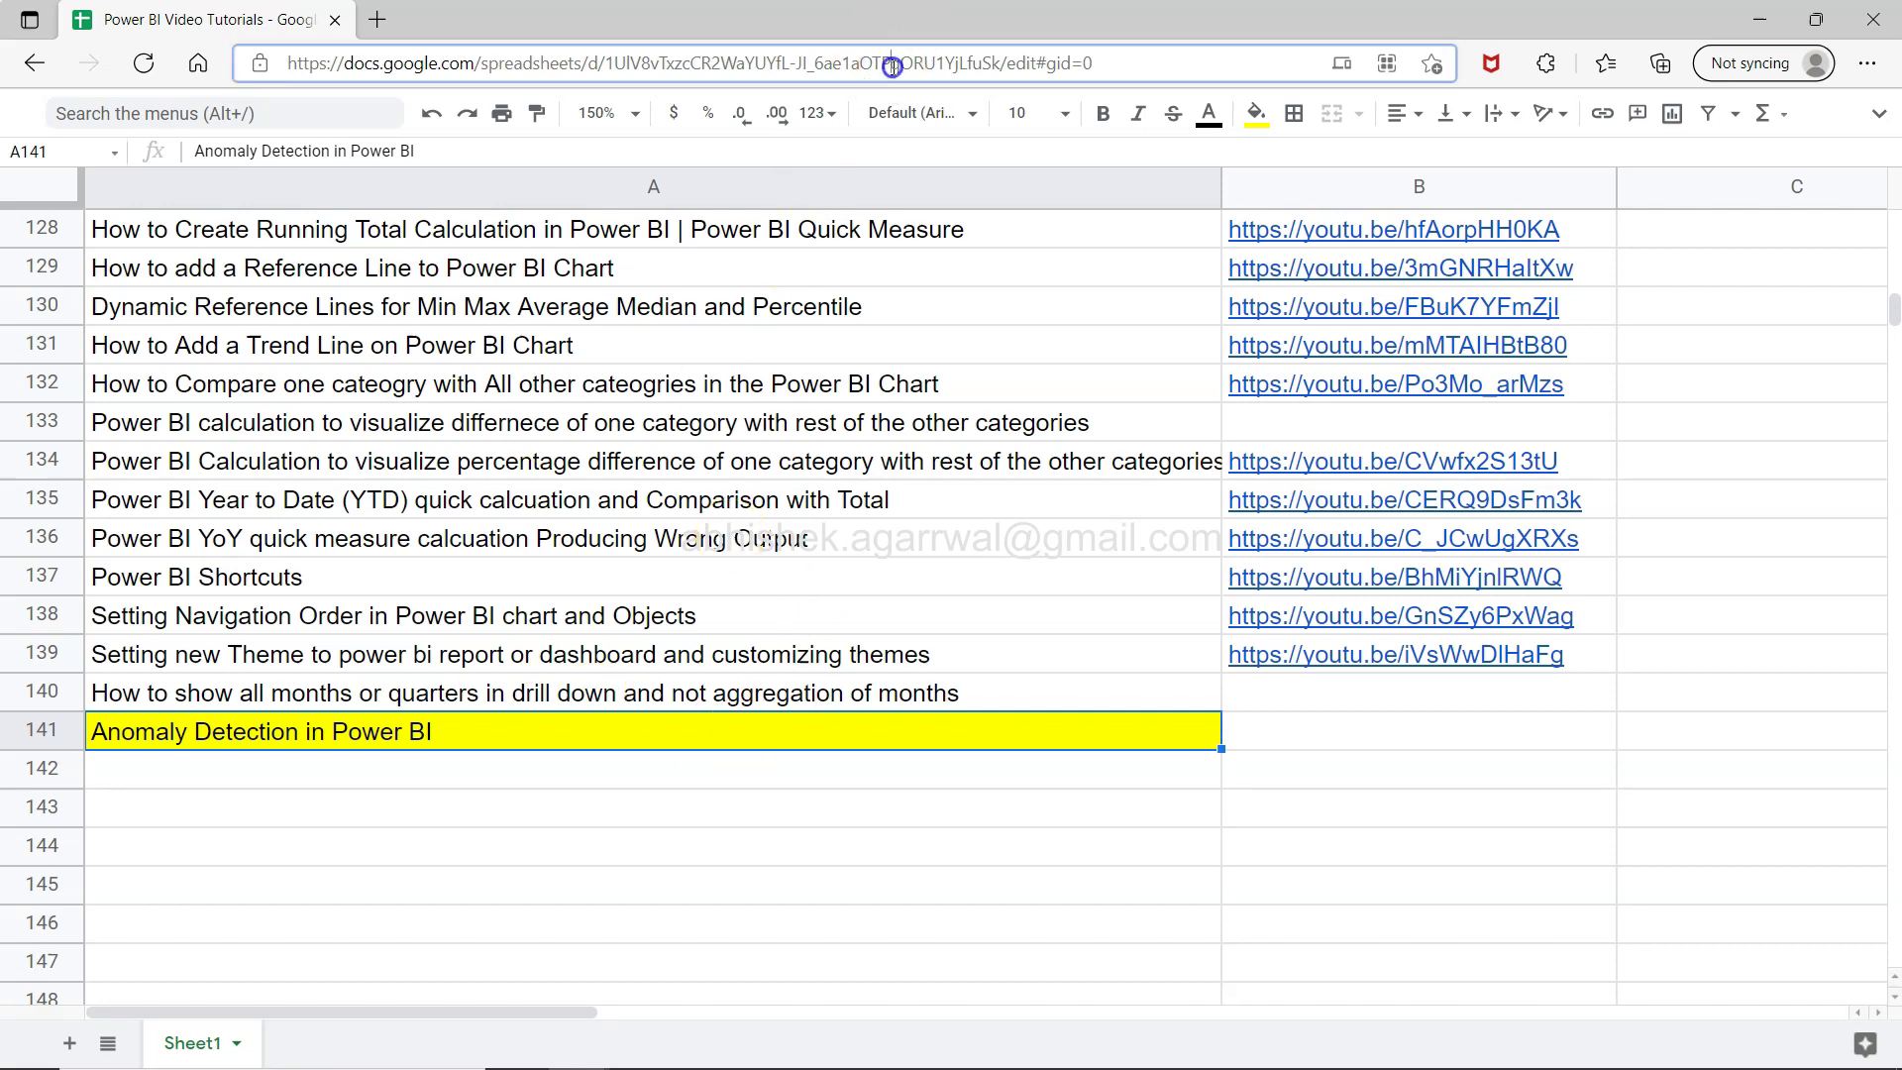
left_click(873, 345)
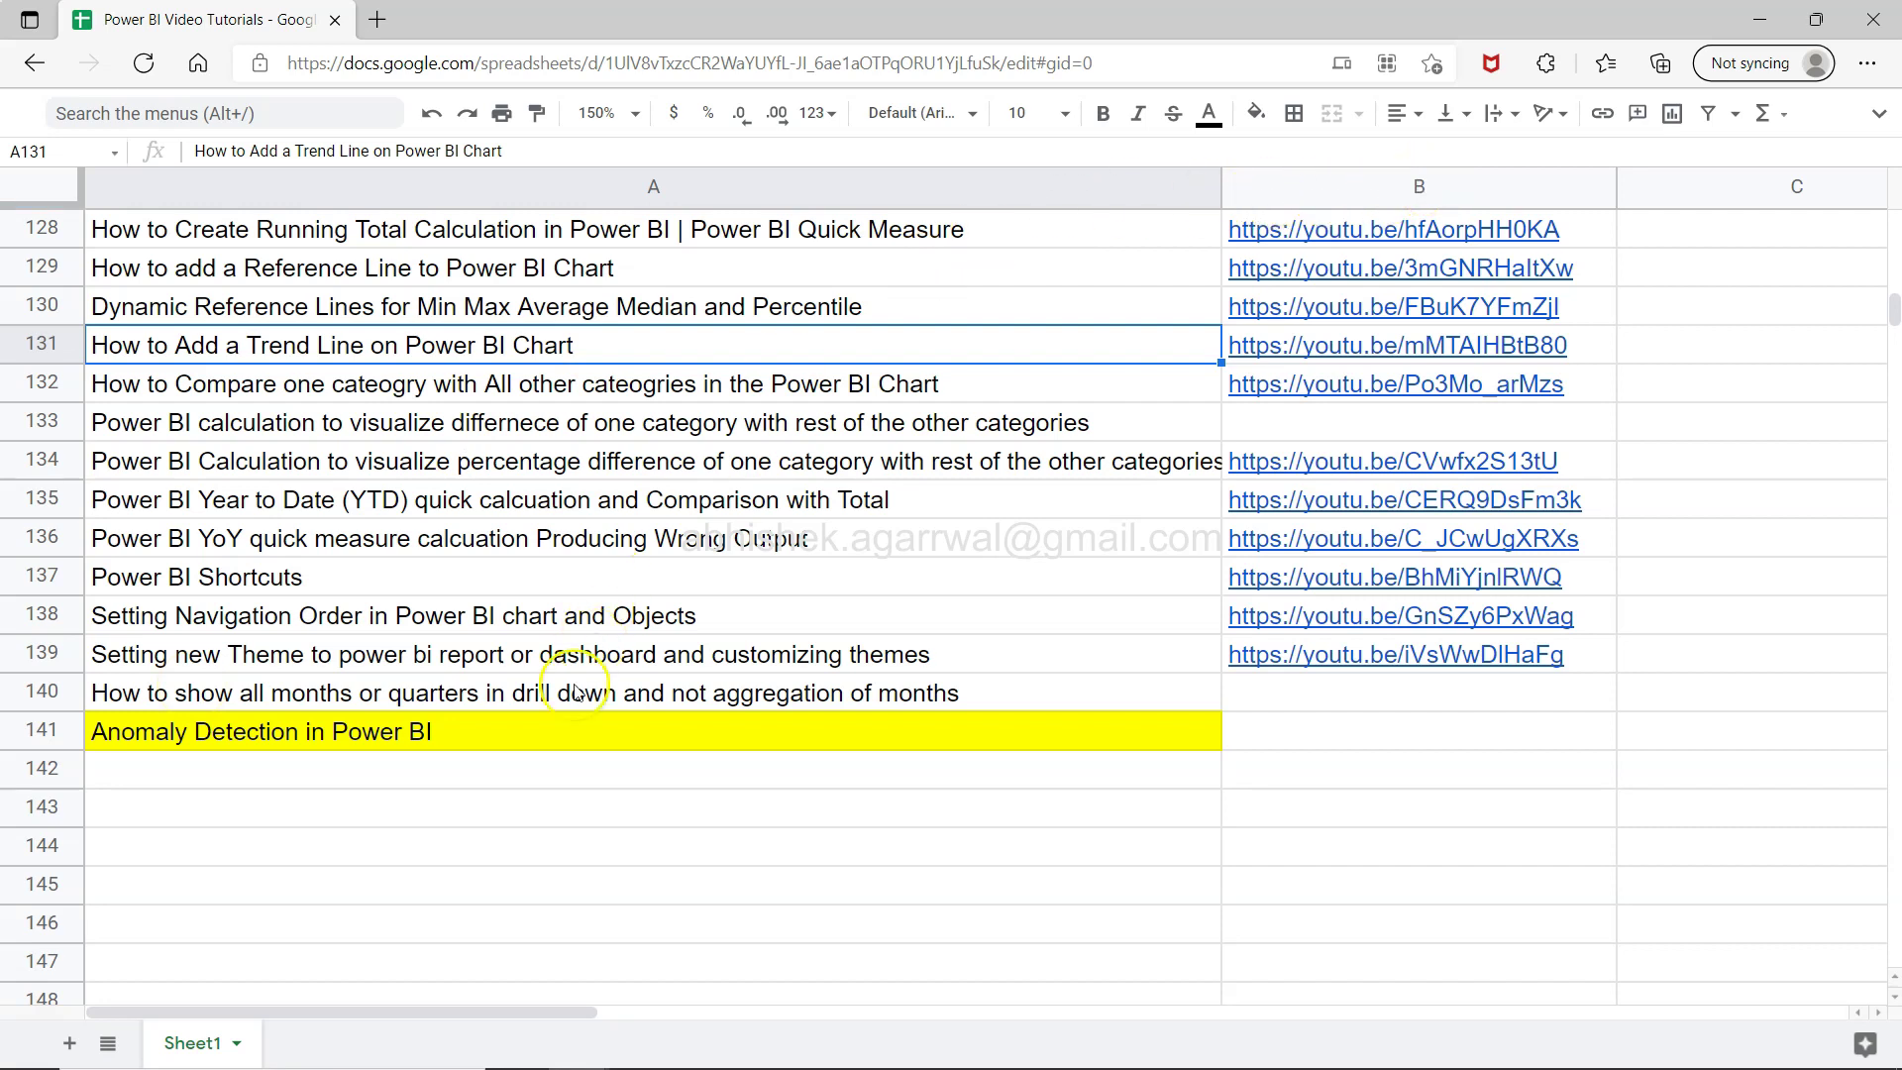
left_click(582, 805)
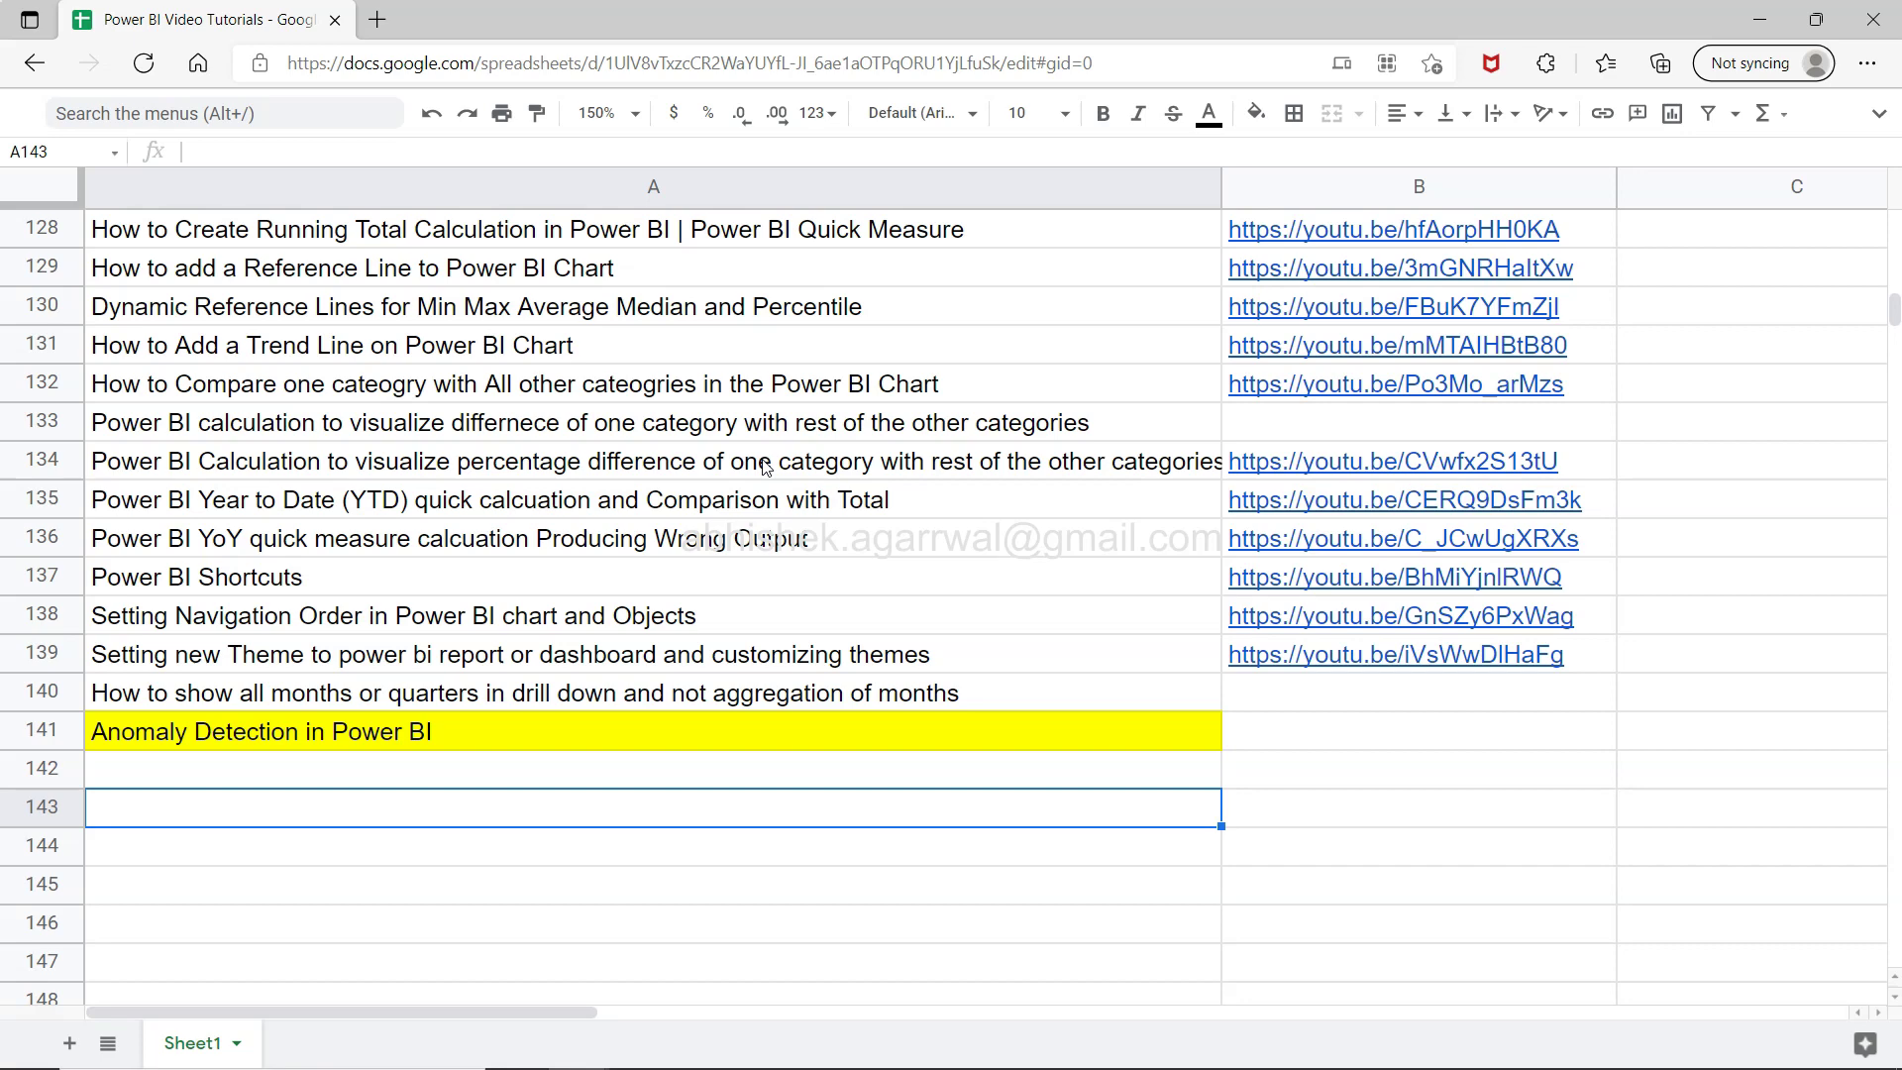
key("alt+Tab")
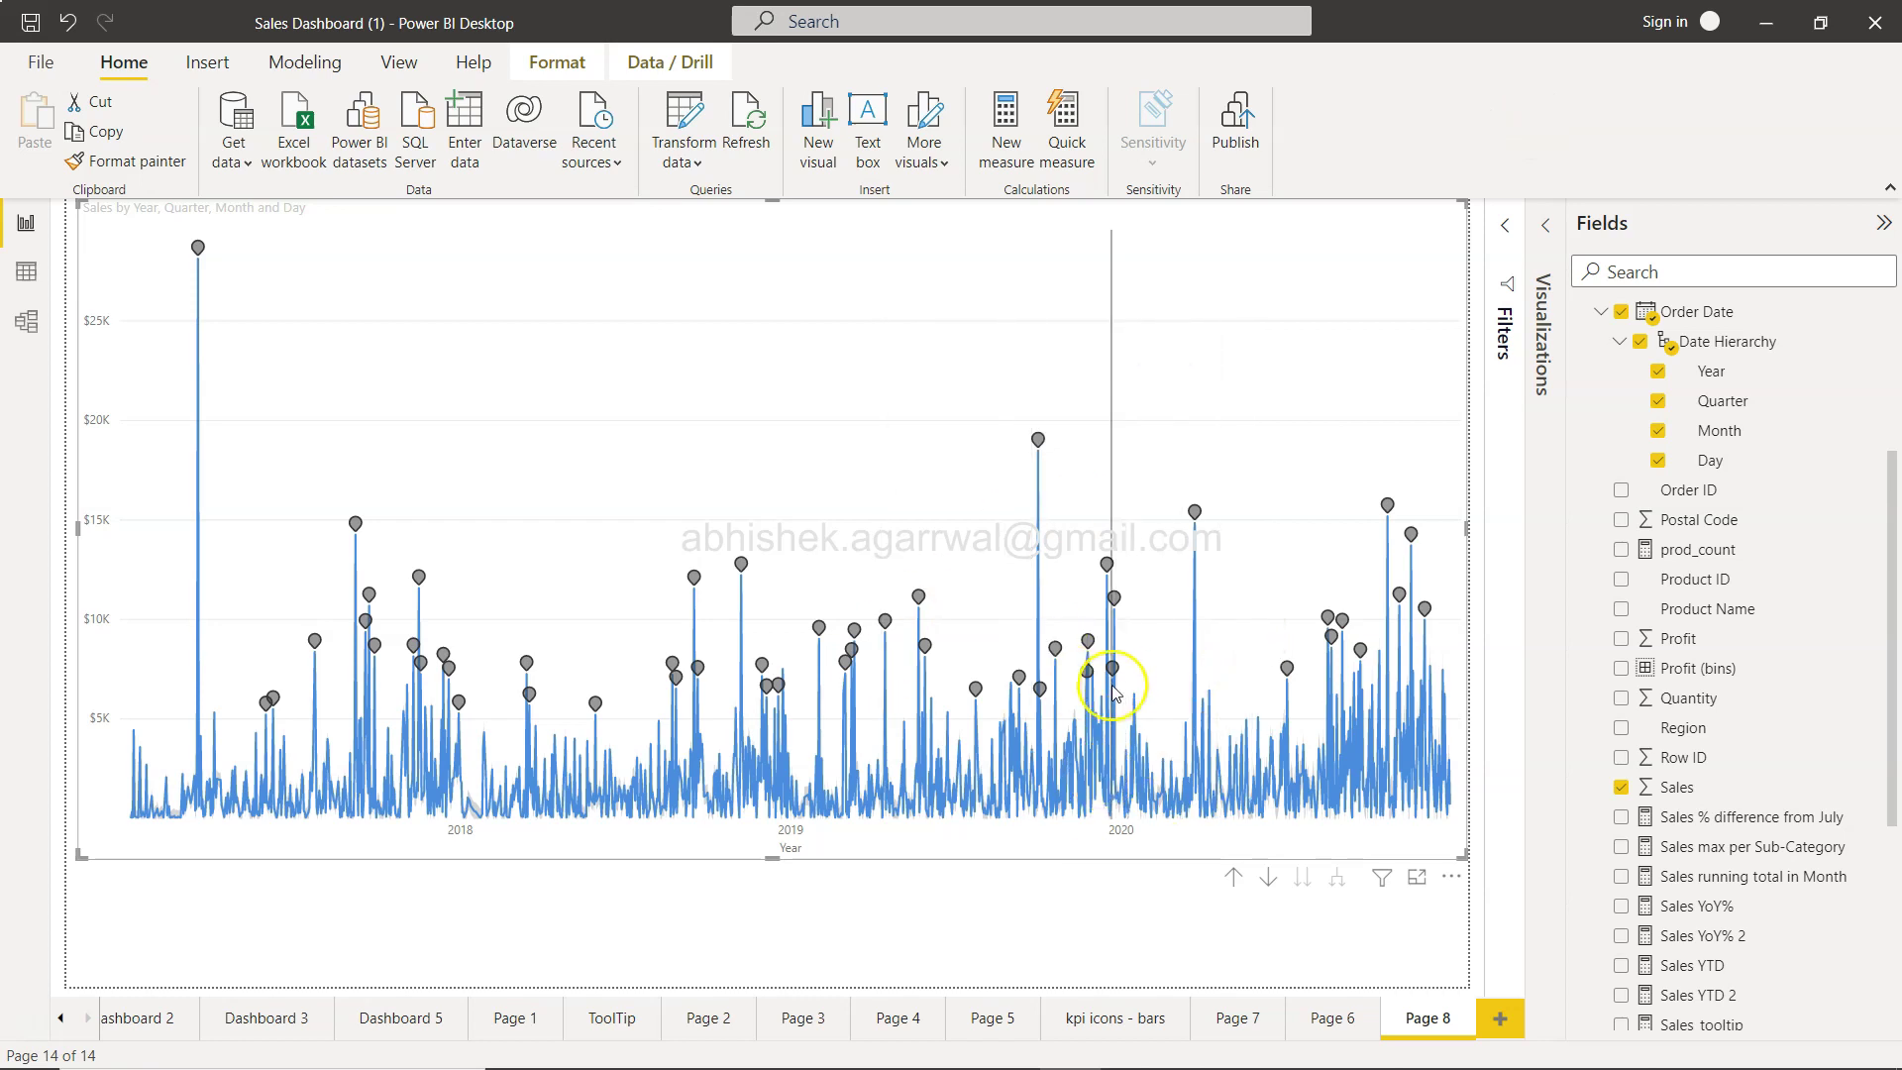
mouse_move(1113, 691)
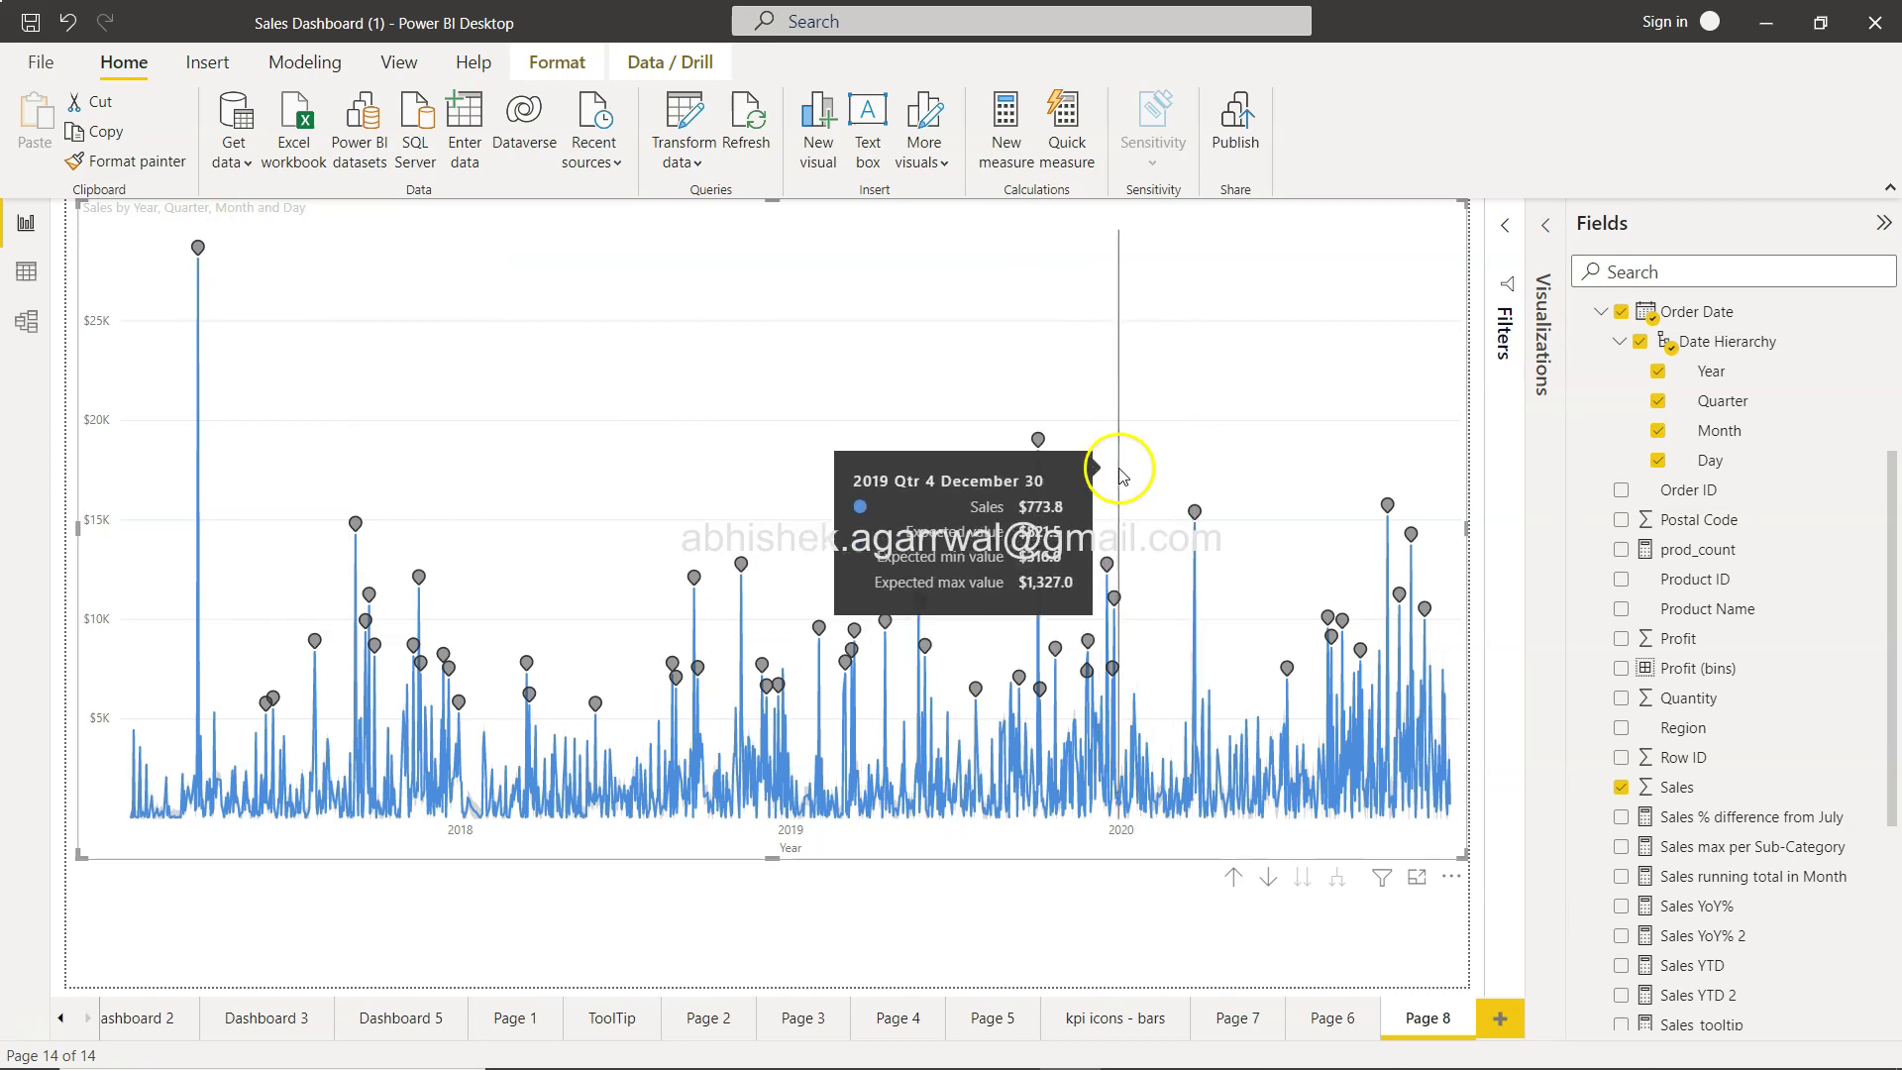
left_click(1209, 434)
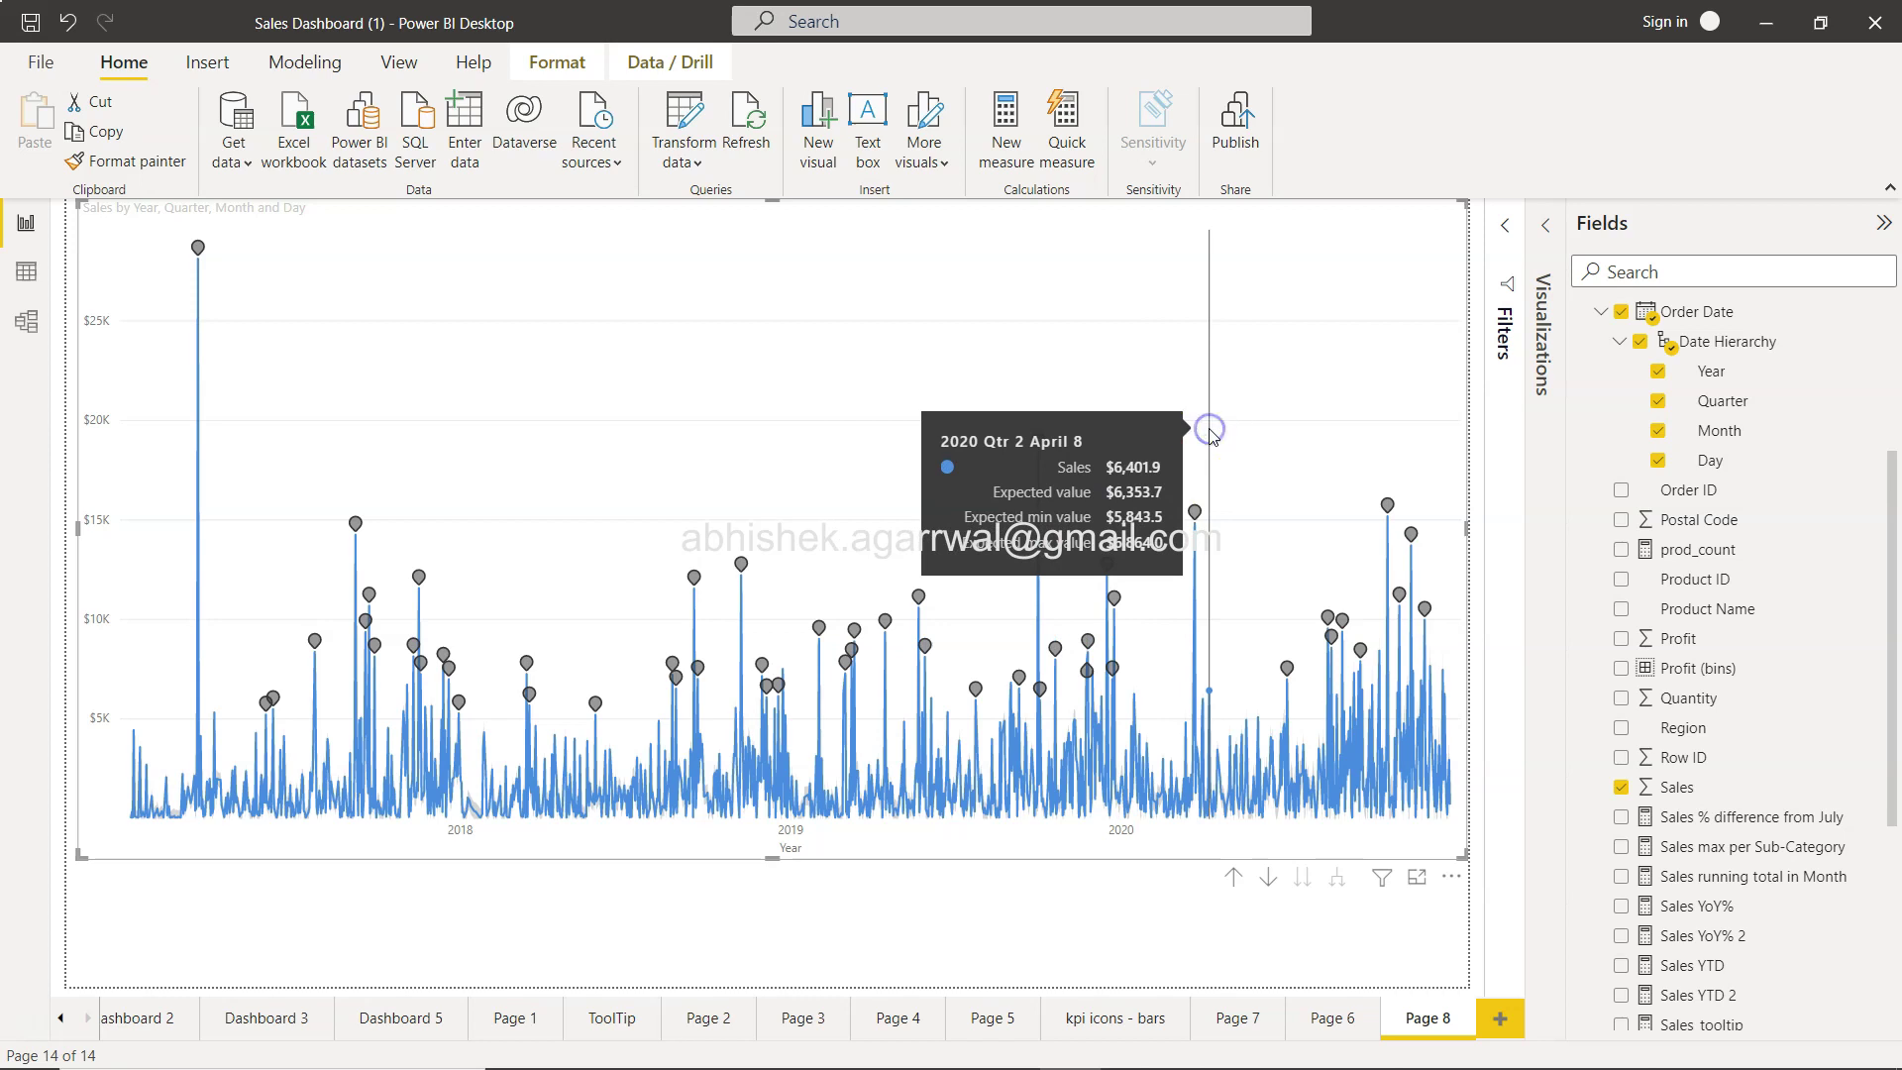
Replace the daily sales chart with a new line chart of Sales by the Order Date hierarchy.
key("Delete")
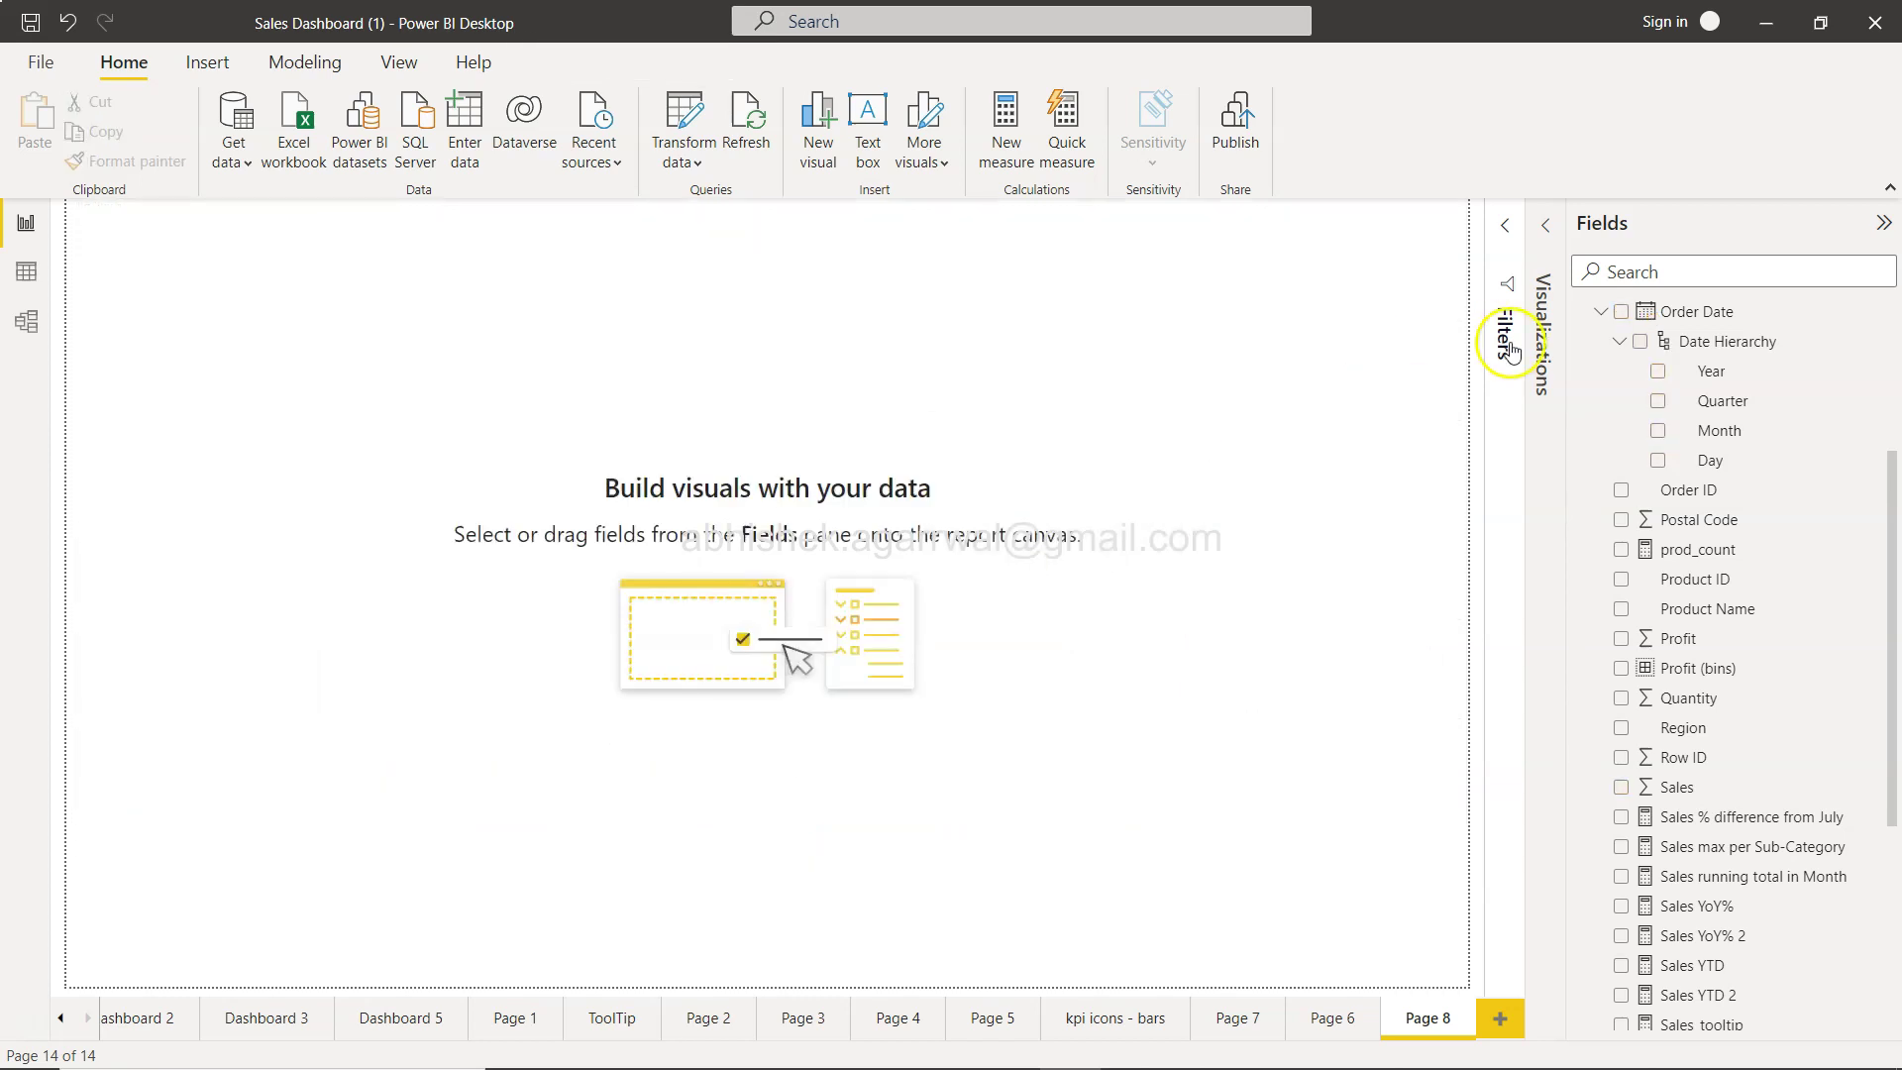
left_click(1548, 263)
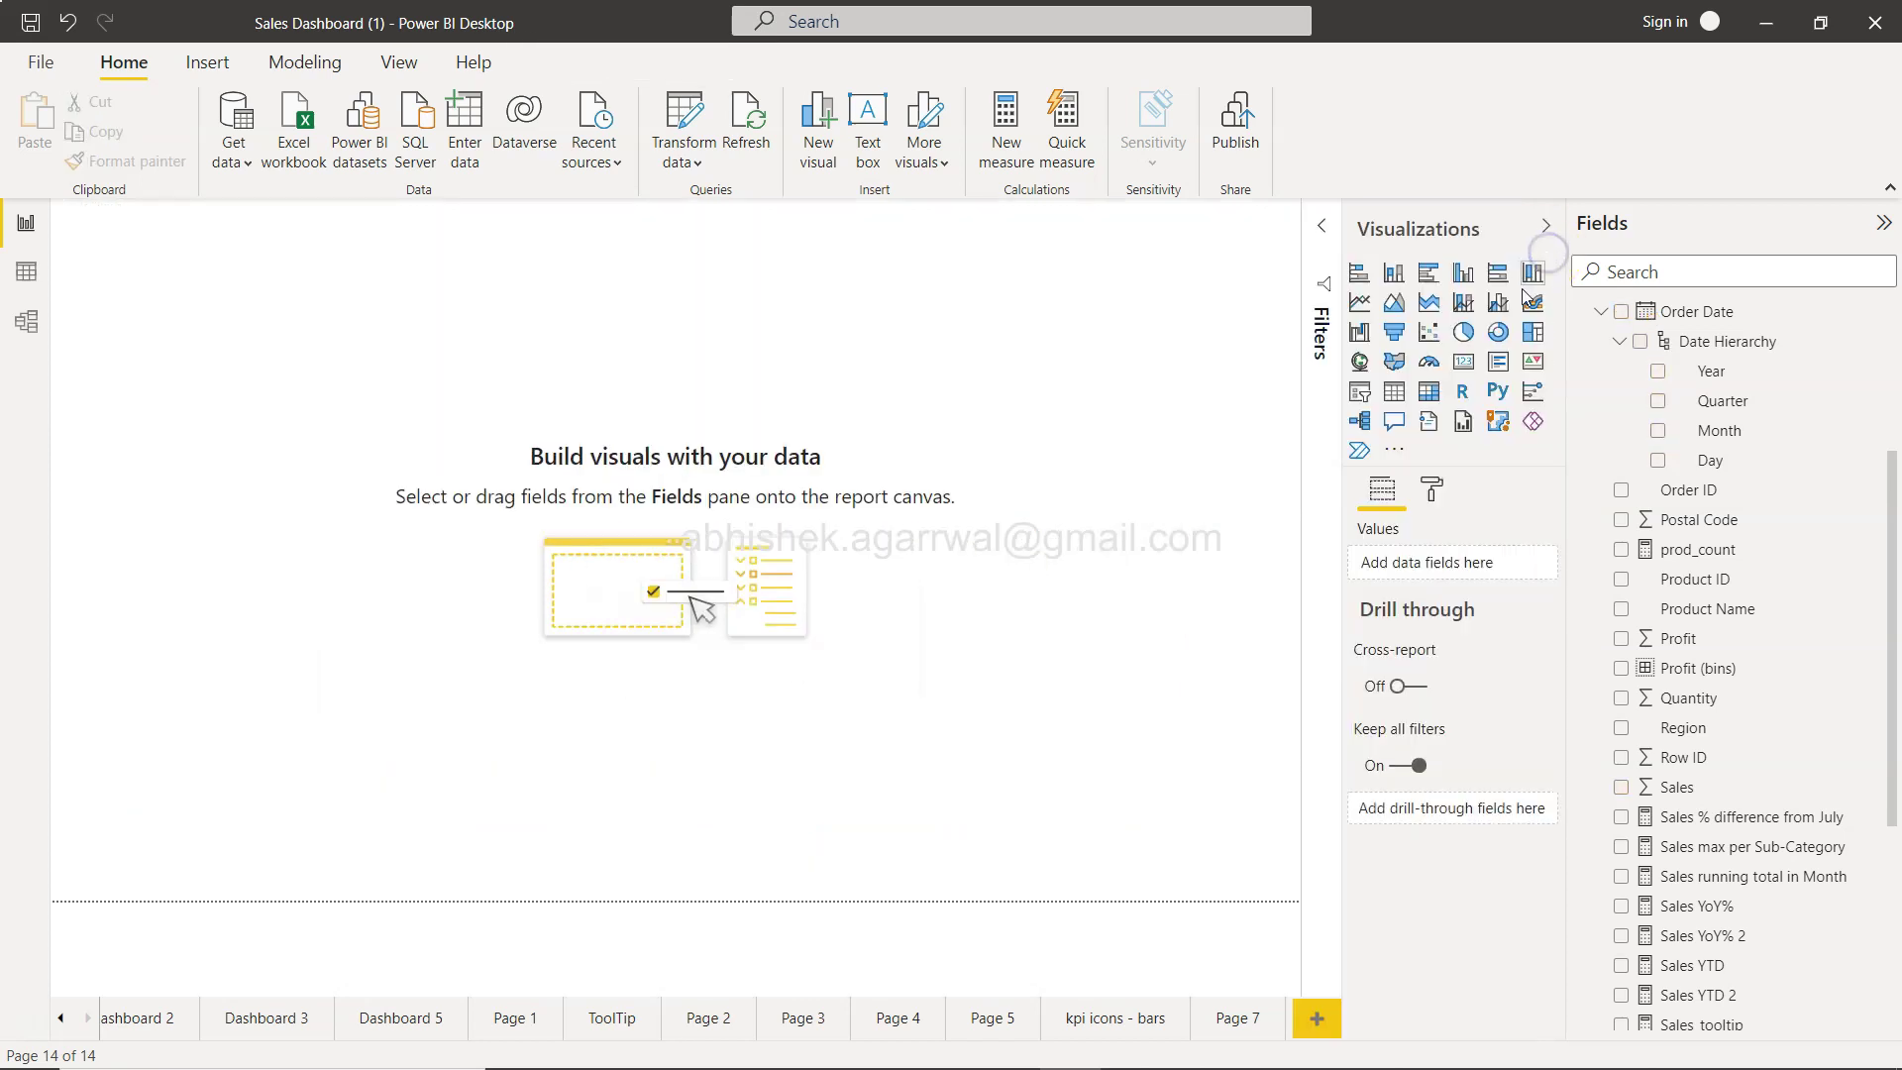
left_click(1358, 301)
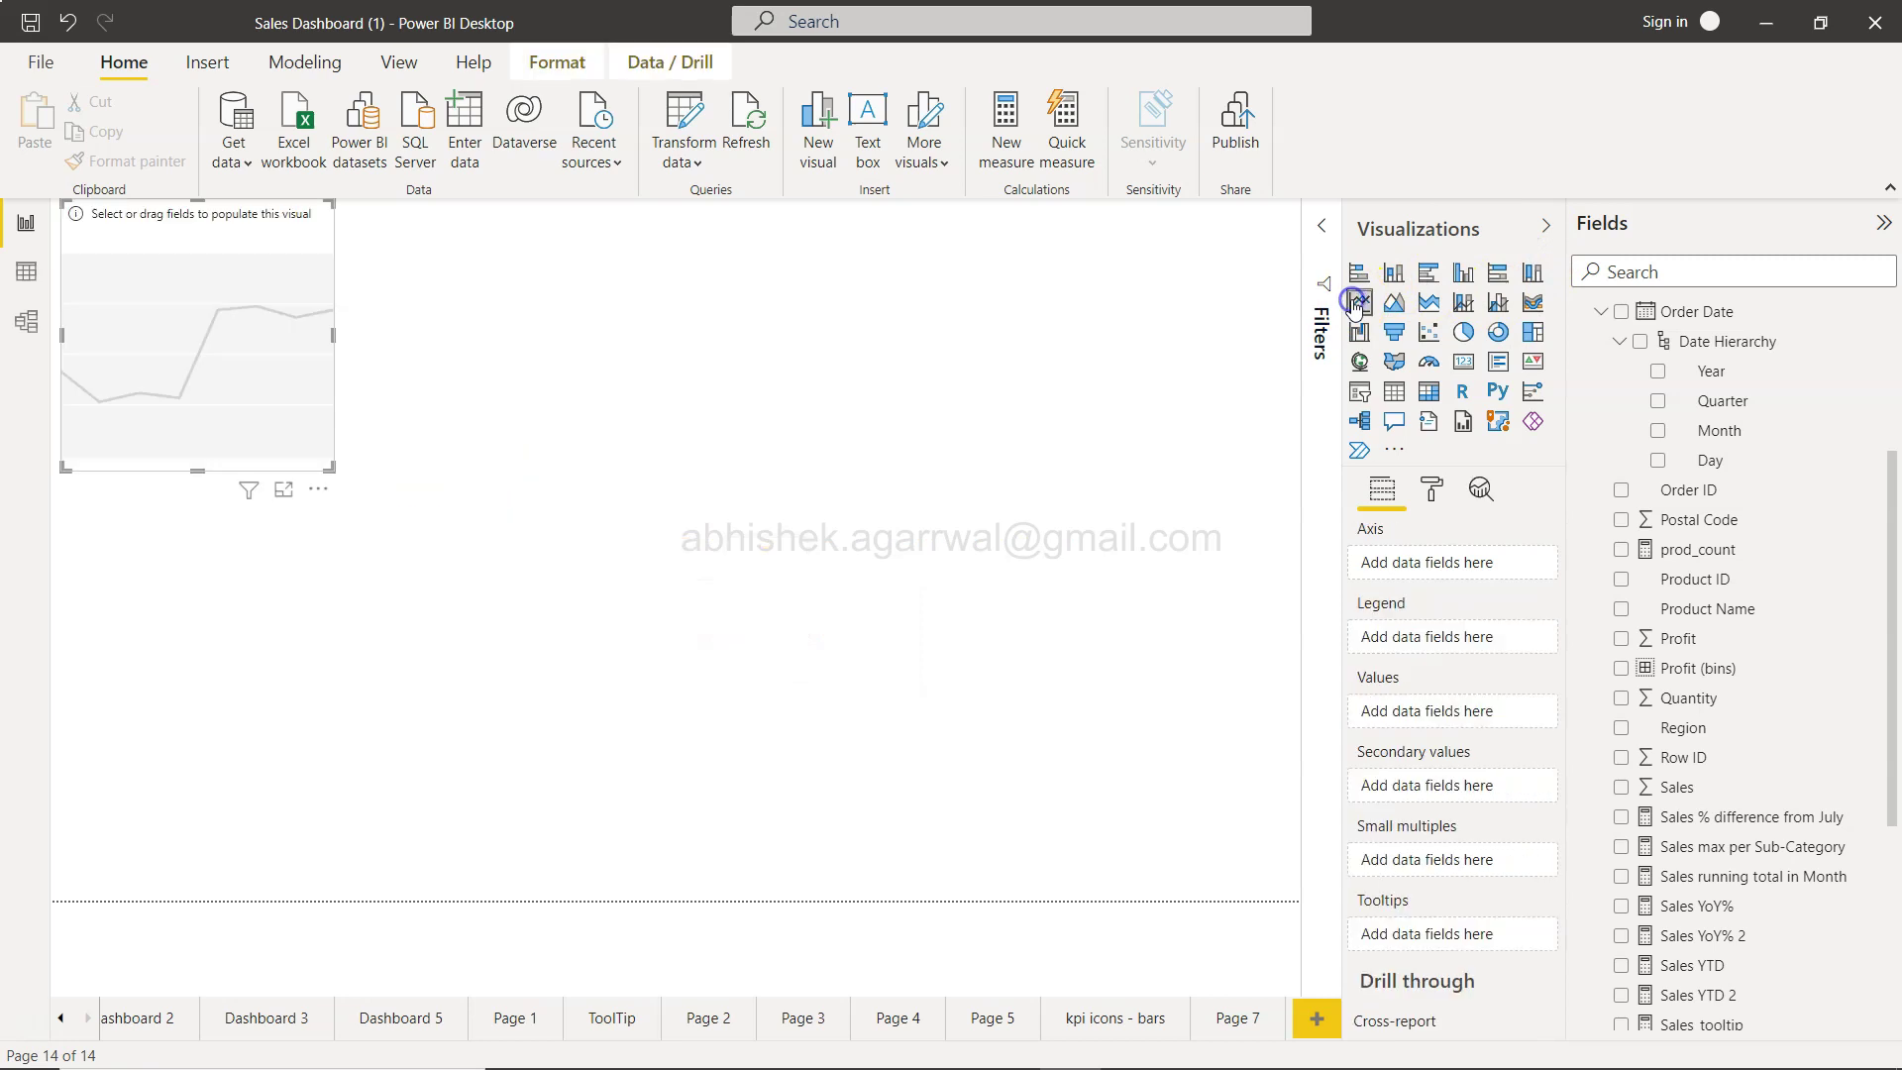
left_click(1645, 345)
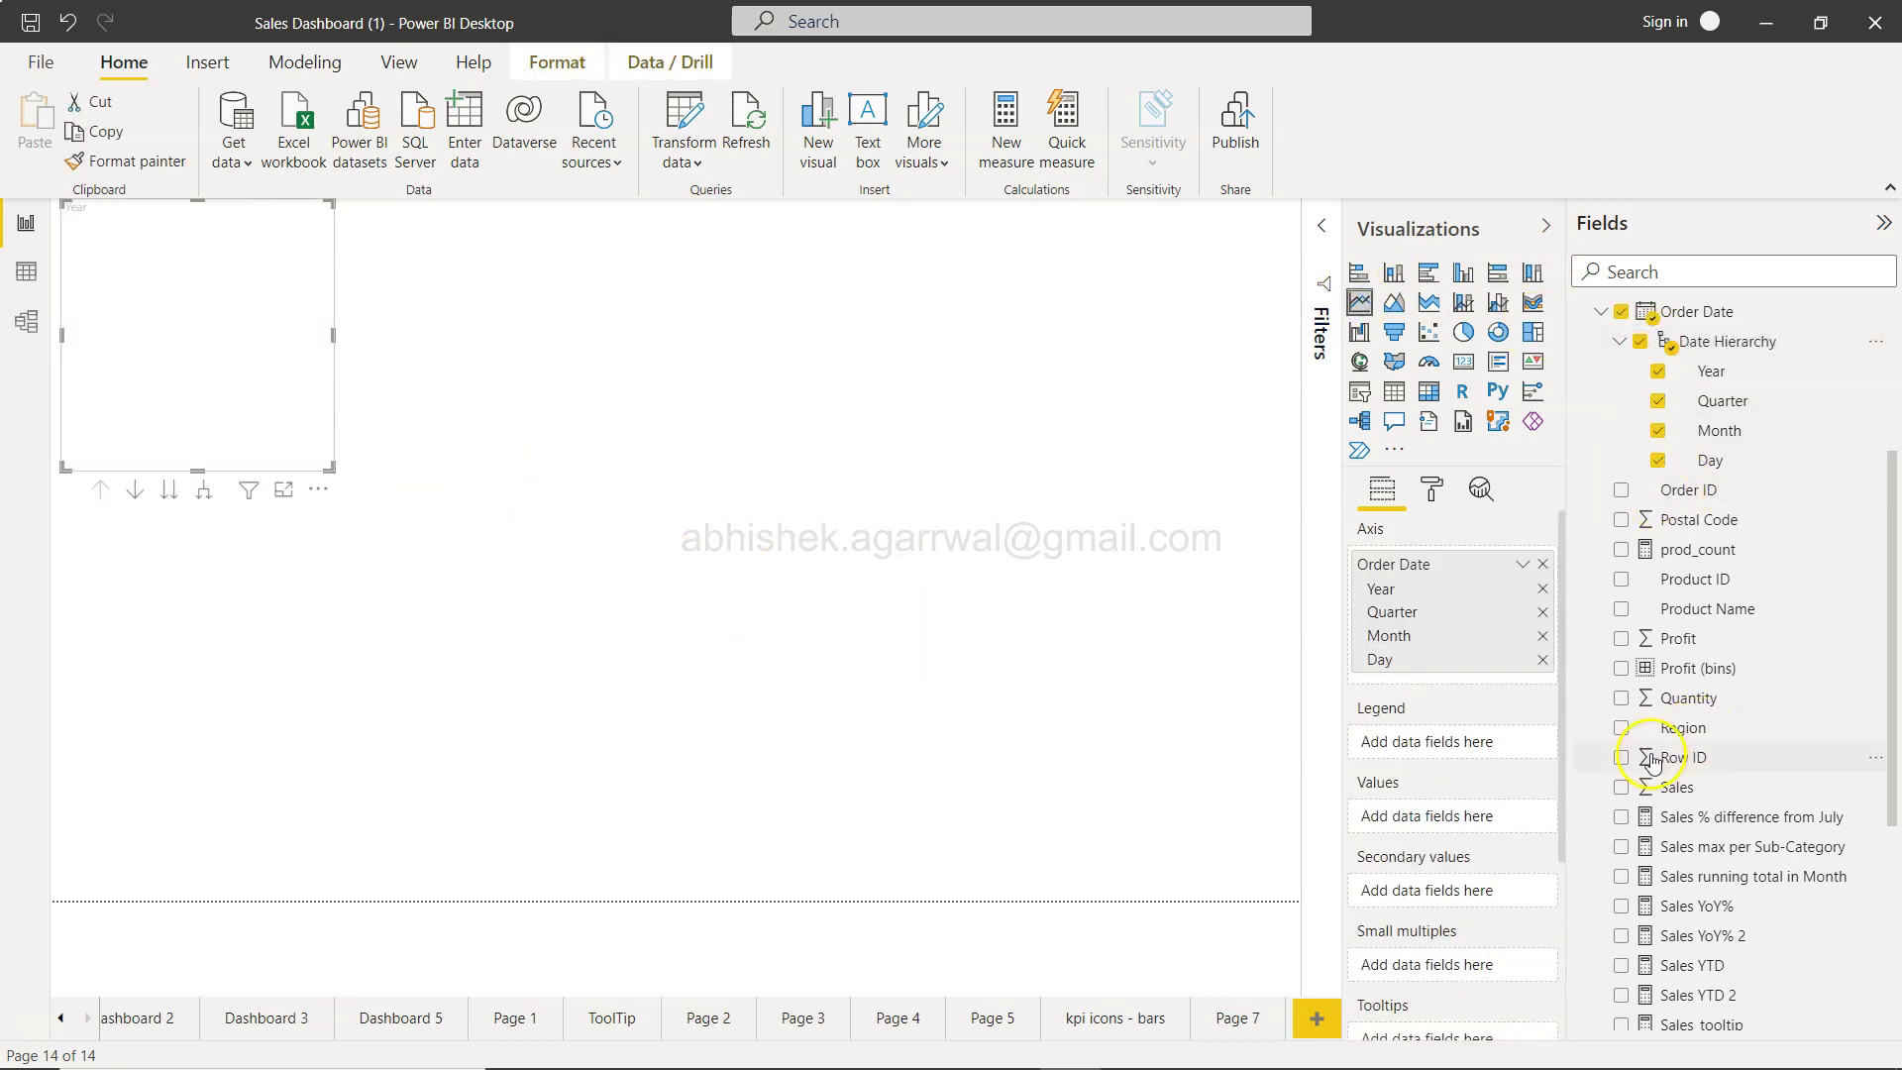
left_click(1621, 788)
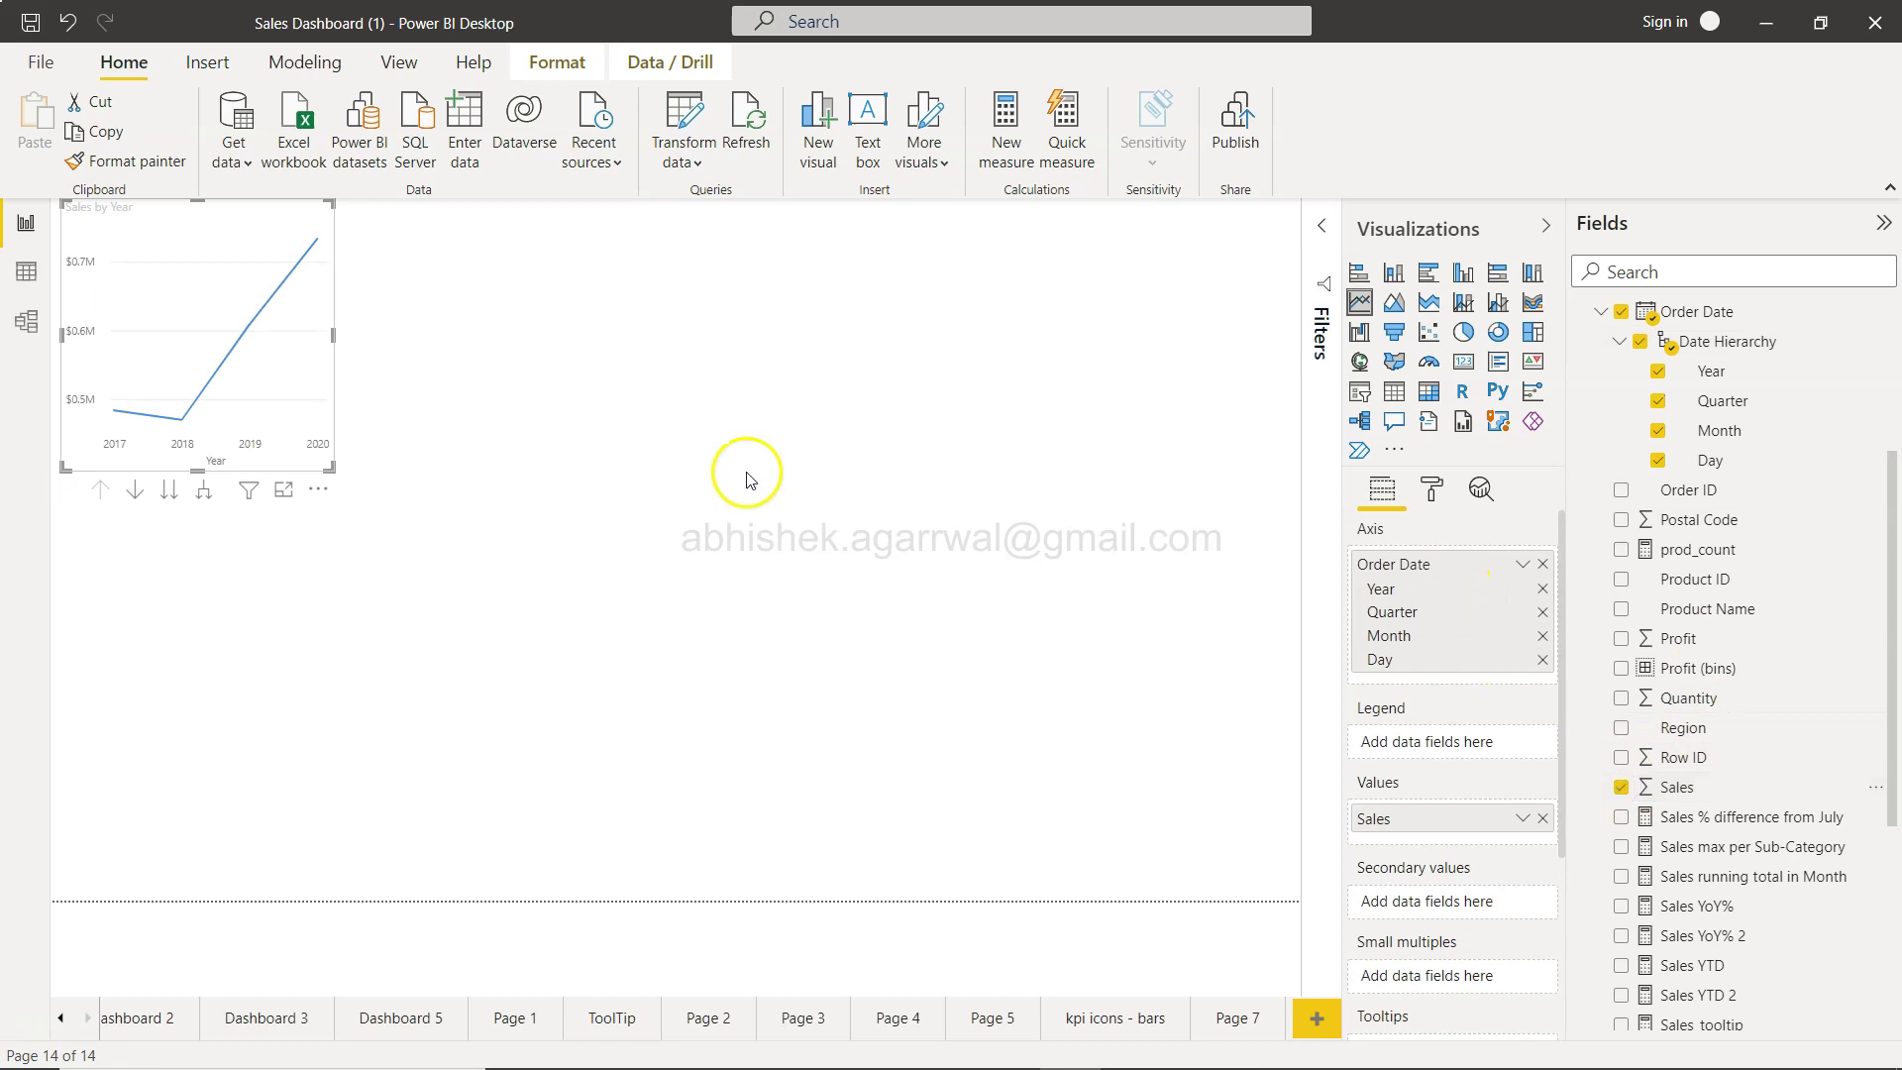
Enlarge the line chart to fill the canvas and expand it to Year and Quarter.
left_click_drag(332, 334, 1353, 474)
left_click_drag(681, 471, 681, 842)
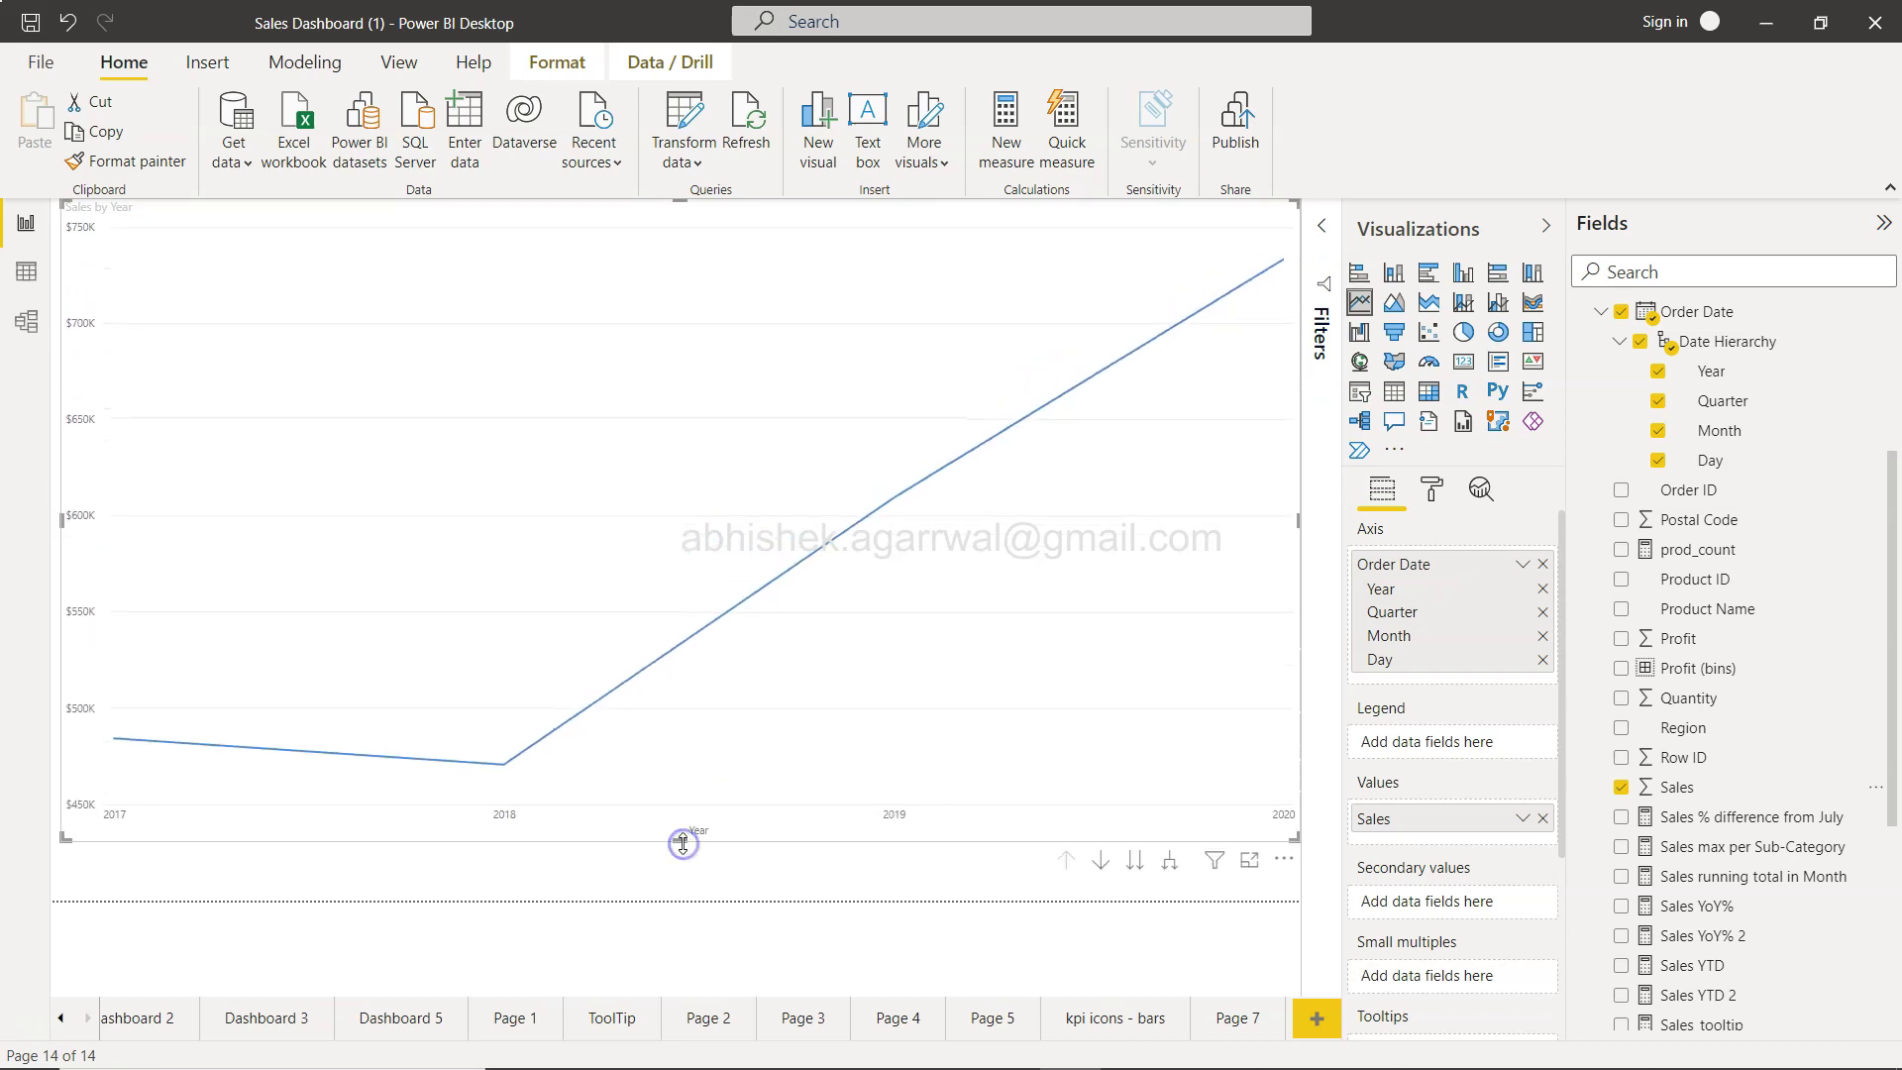
left_click(1166, 863)
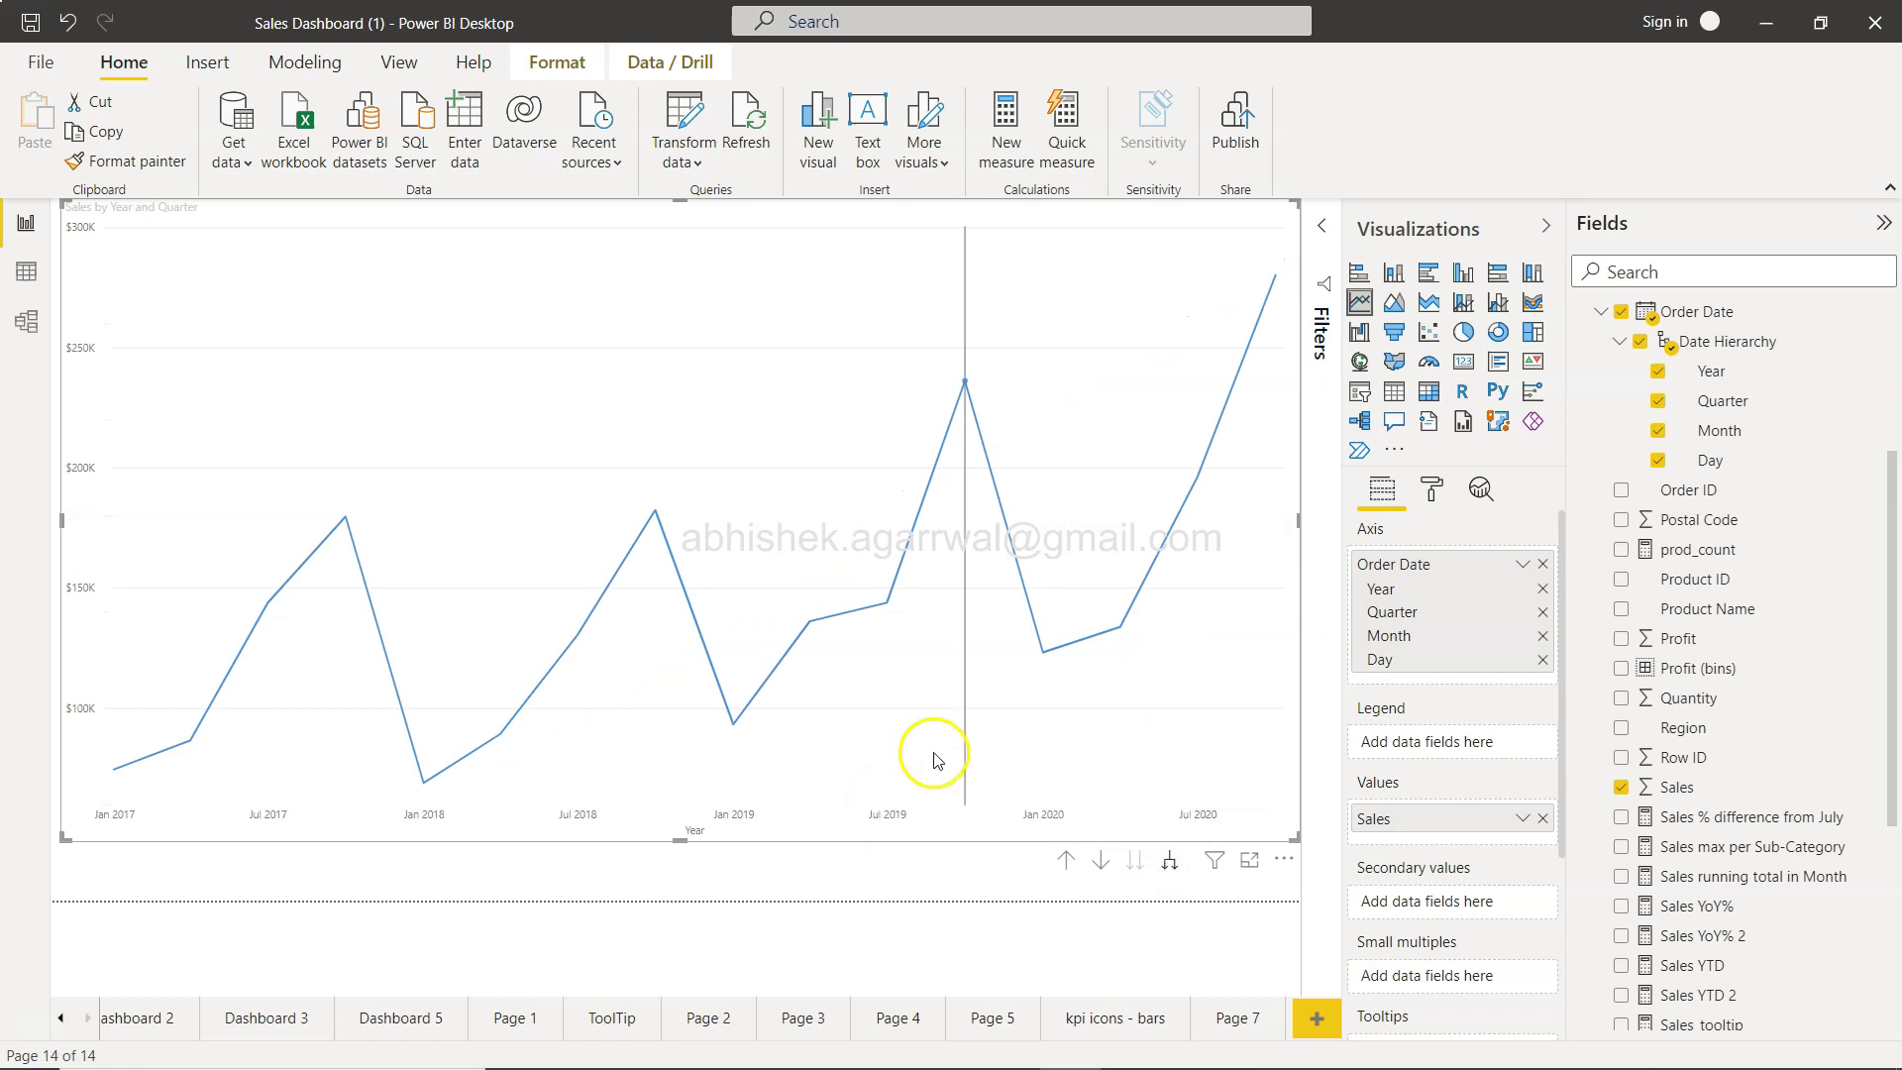
mouse_move(946, 705)
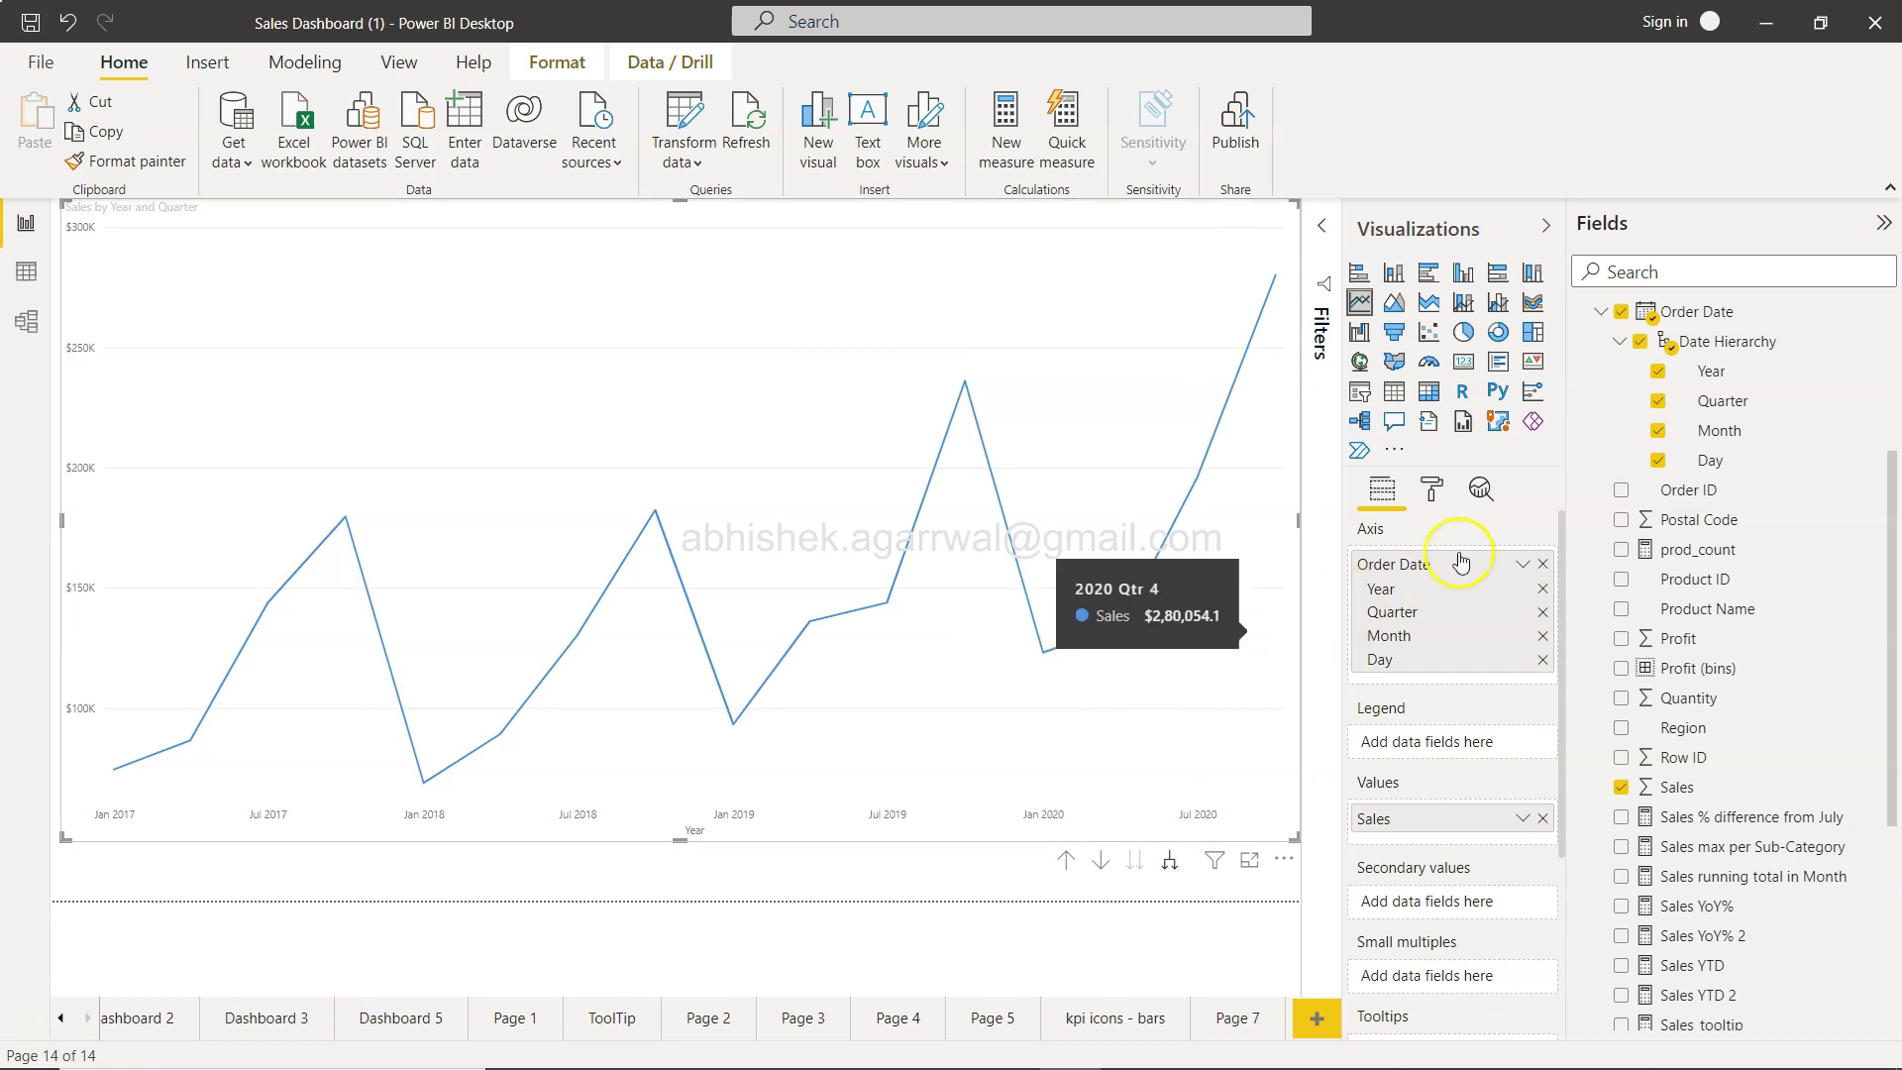
Add a Find anomalies analysis to the sales line from the Analytics pane.
left_click(1479, 487)
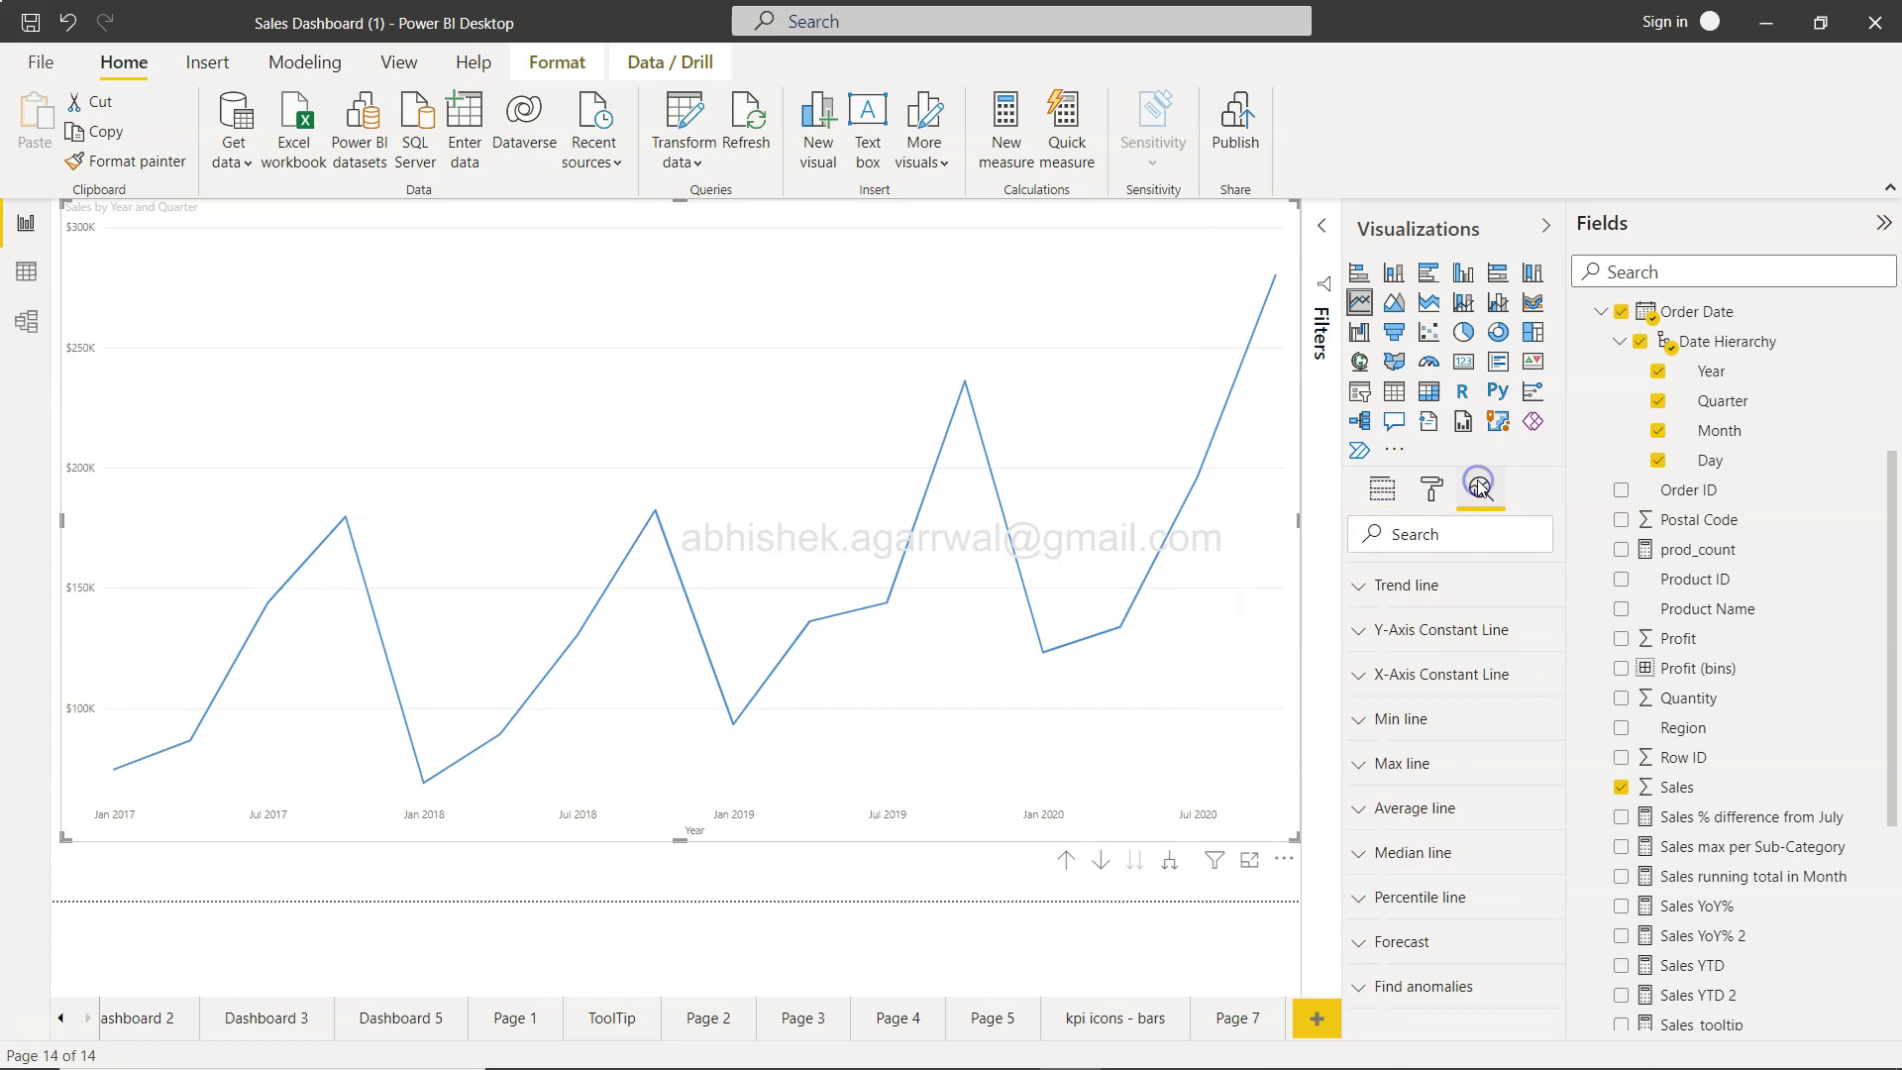
left_click(1362, 988)
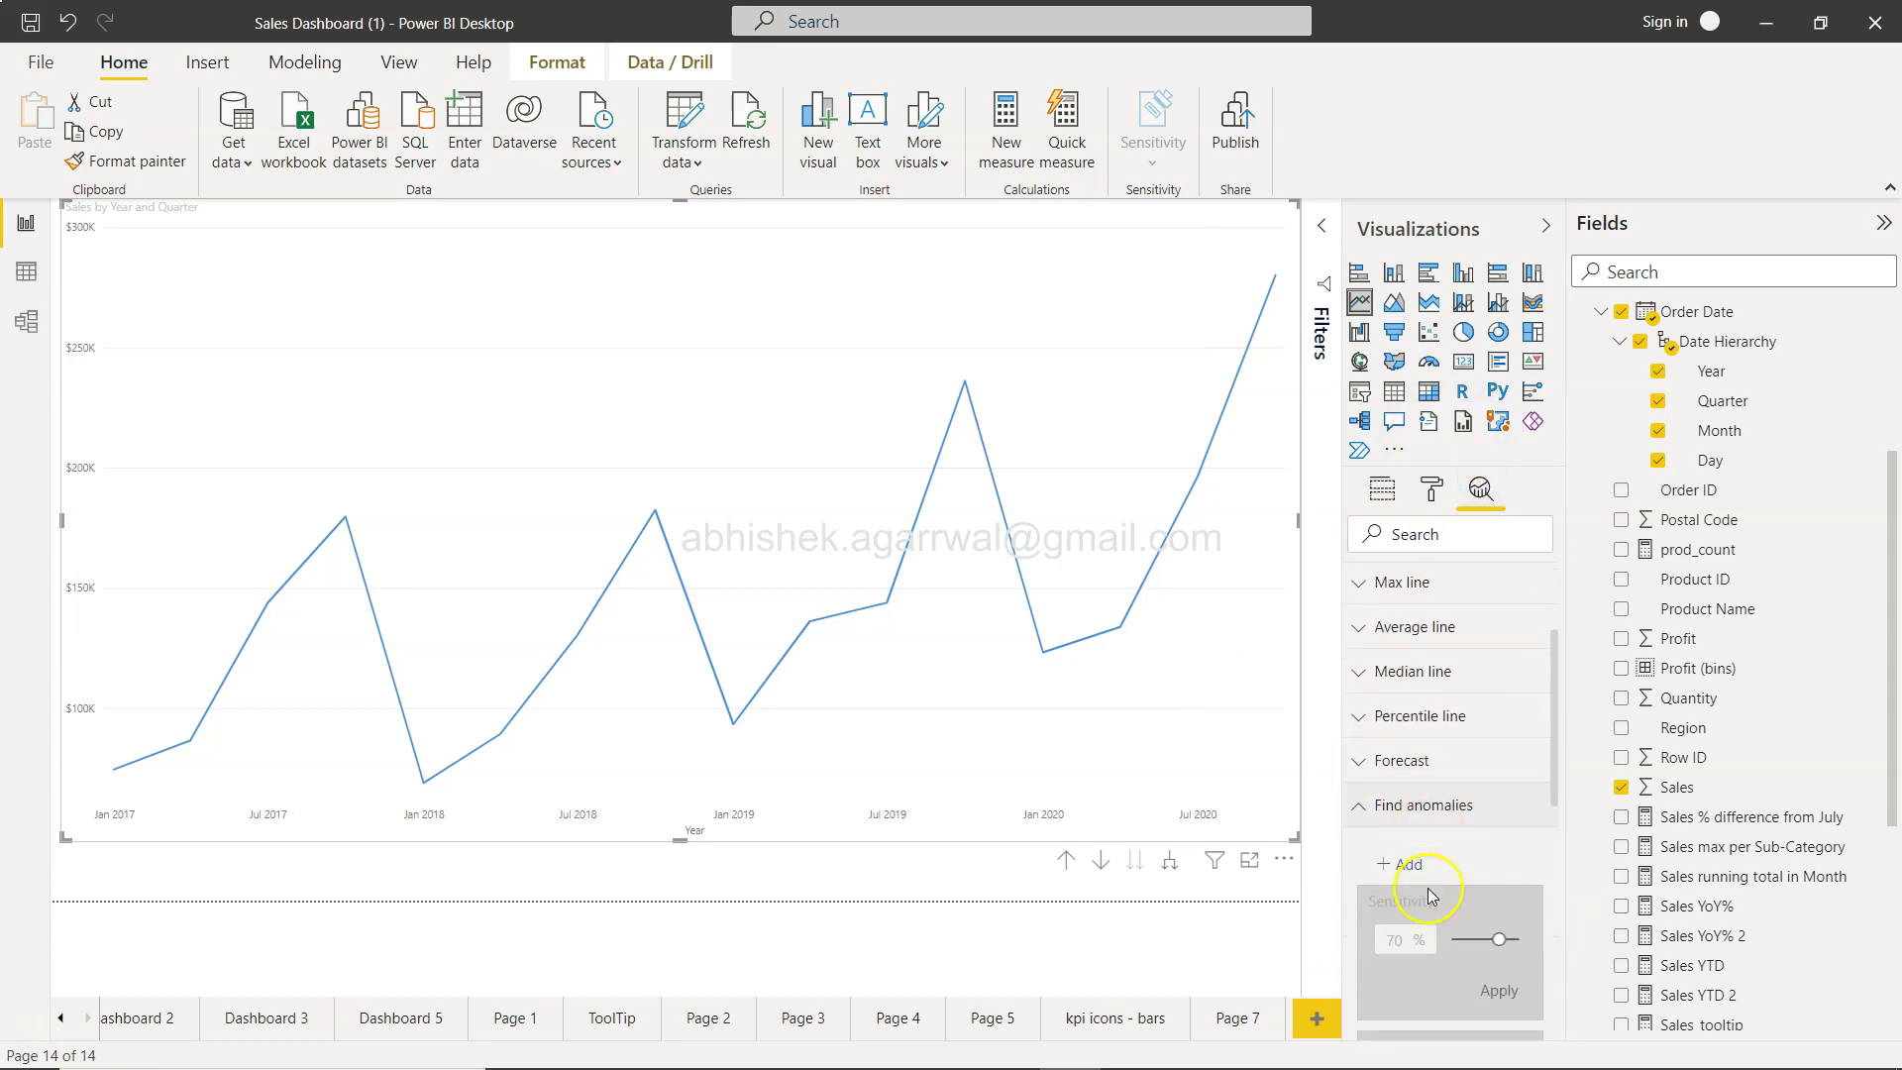
scroll(1428, 888, "down", 1)
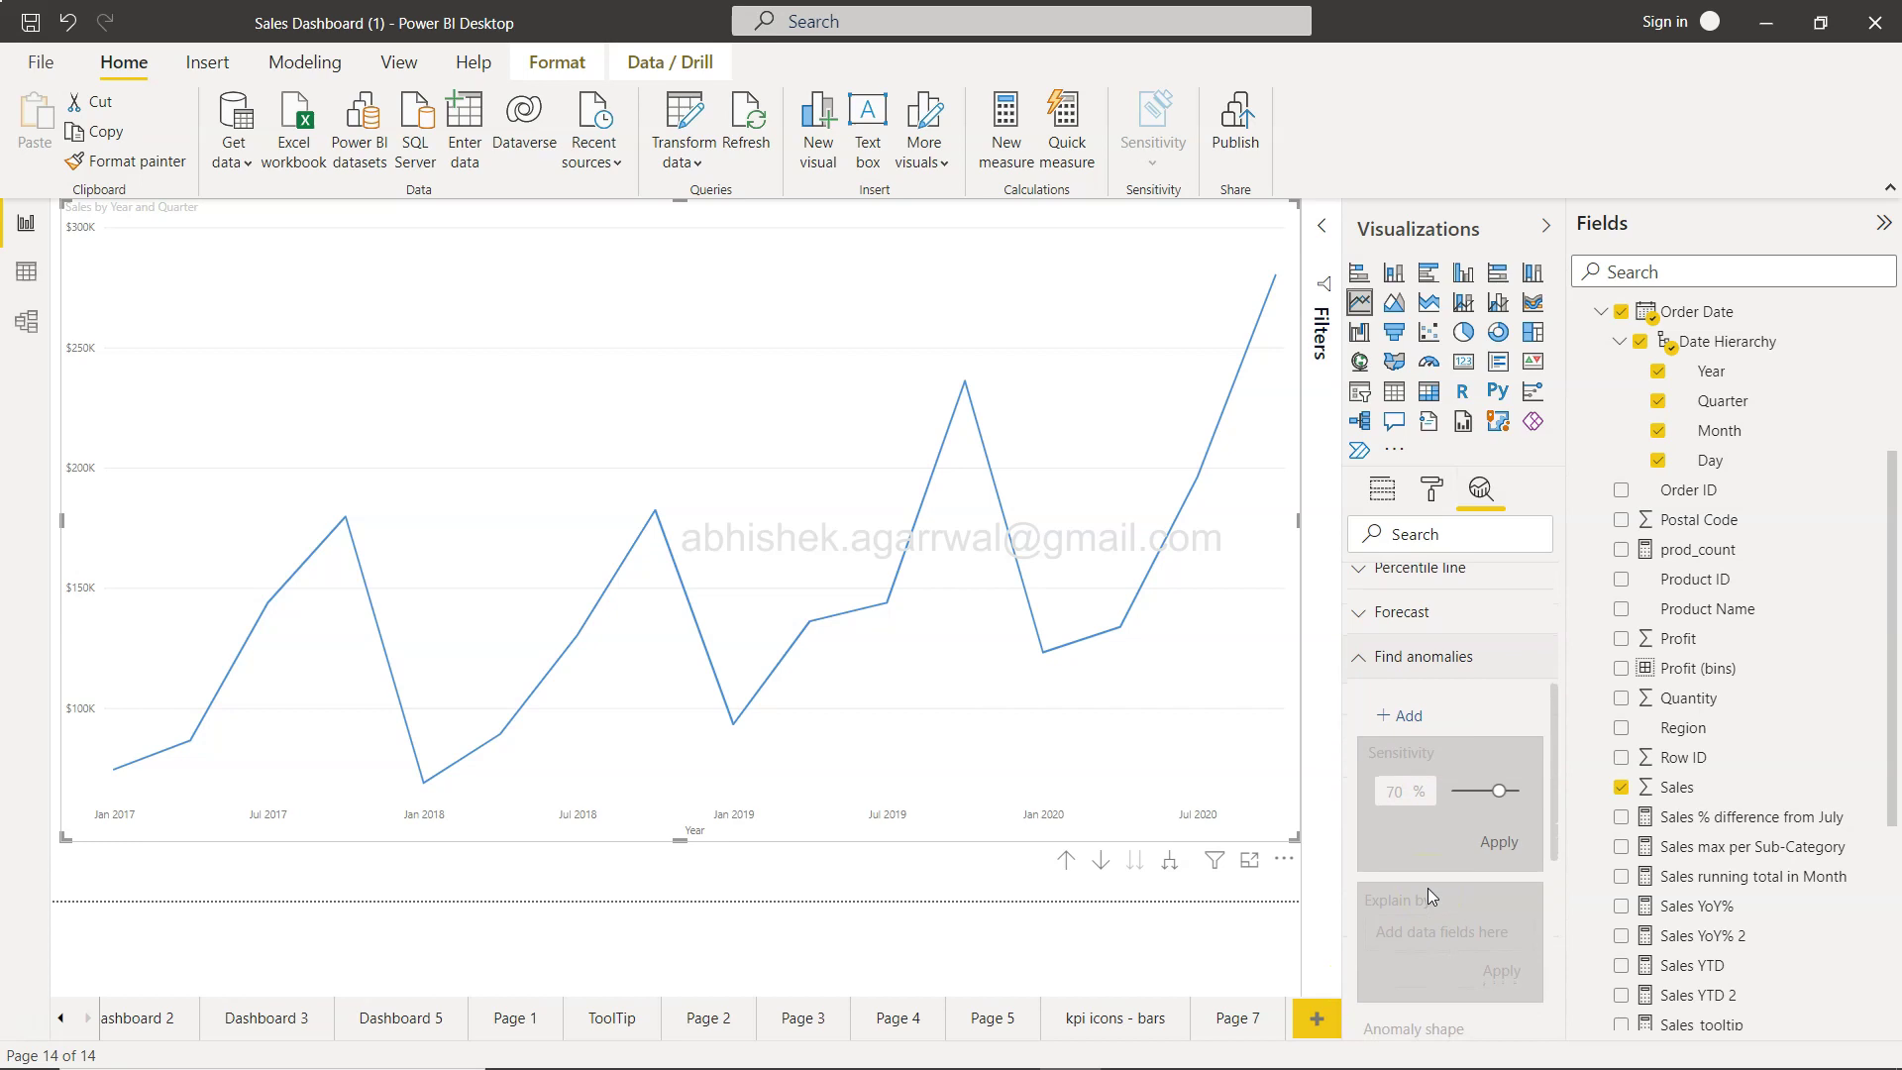
left_click(1404, 719)
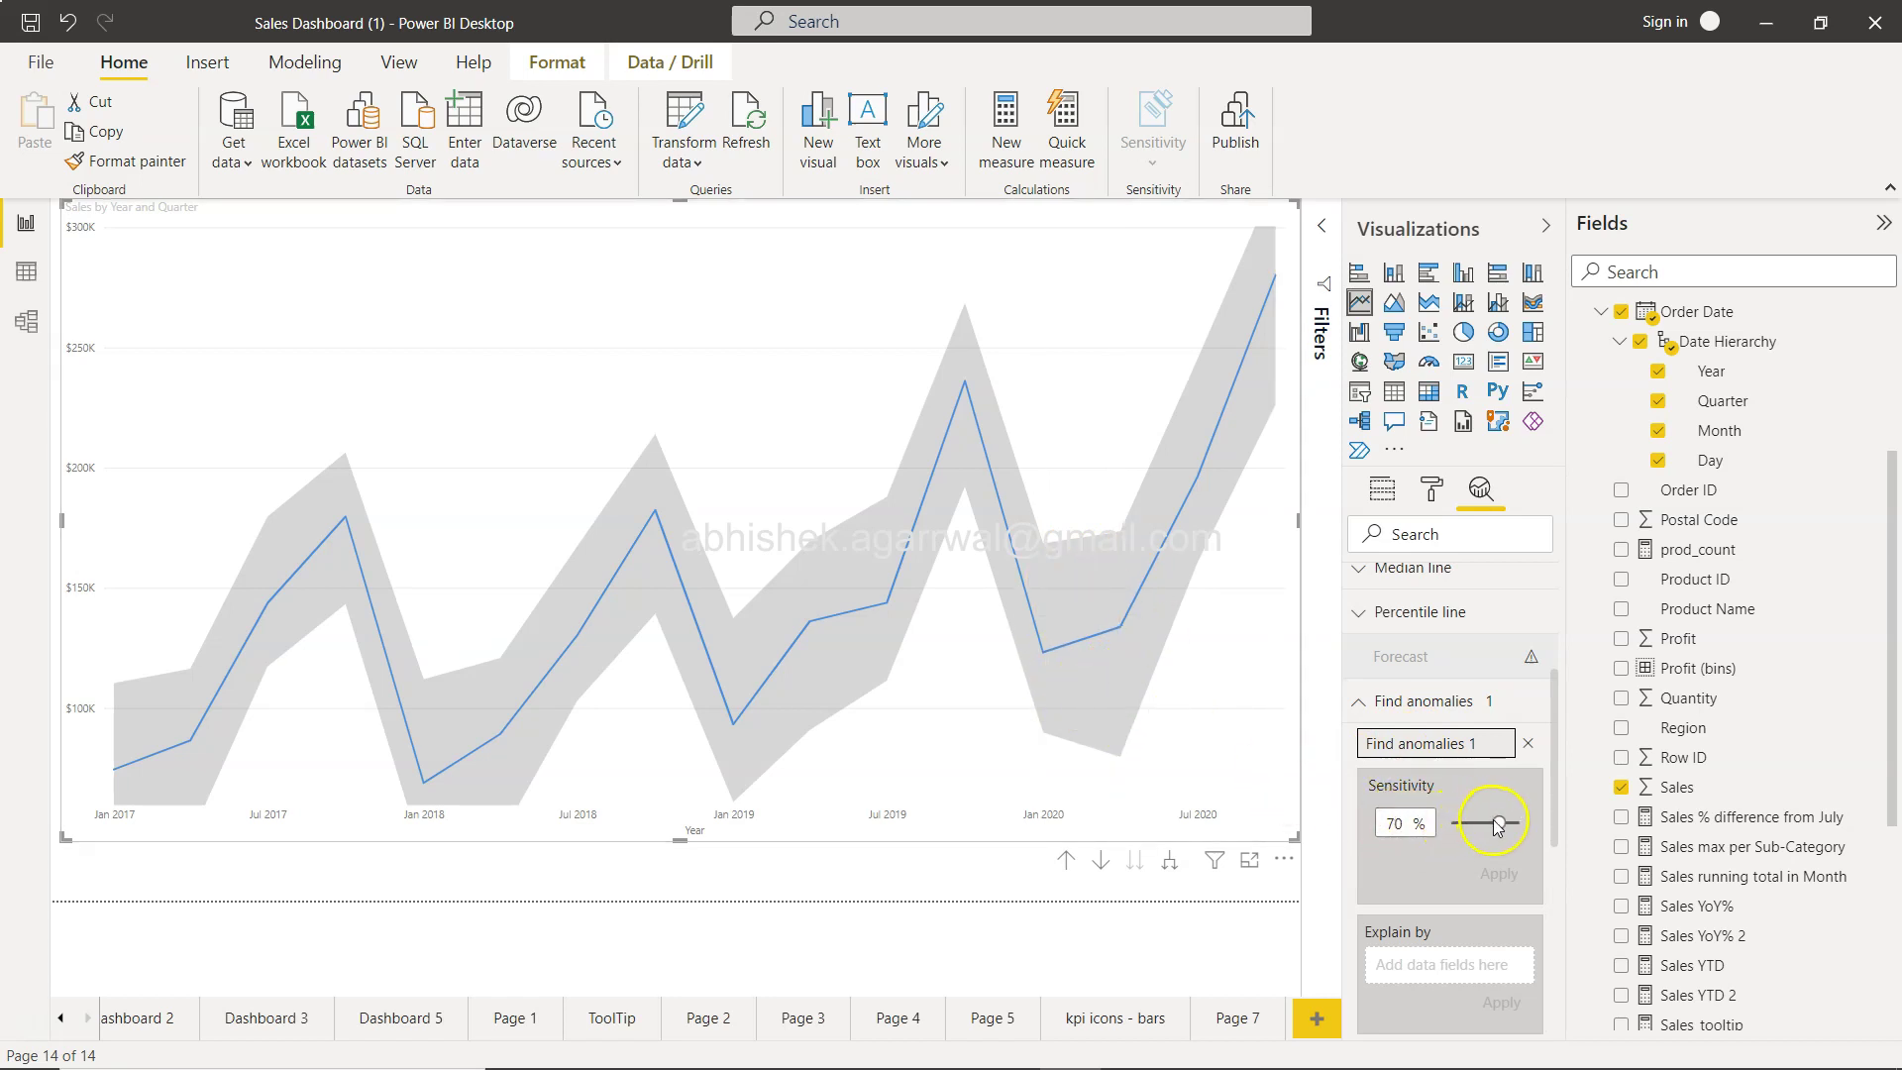
Set the Find anomalies sensitivity to 98% so 2019 Qtr 4 is flagged as an anomaly.
left_click_drag(1498, 822, 1472, 822)
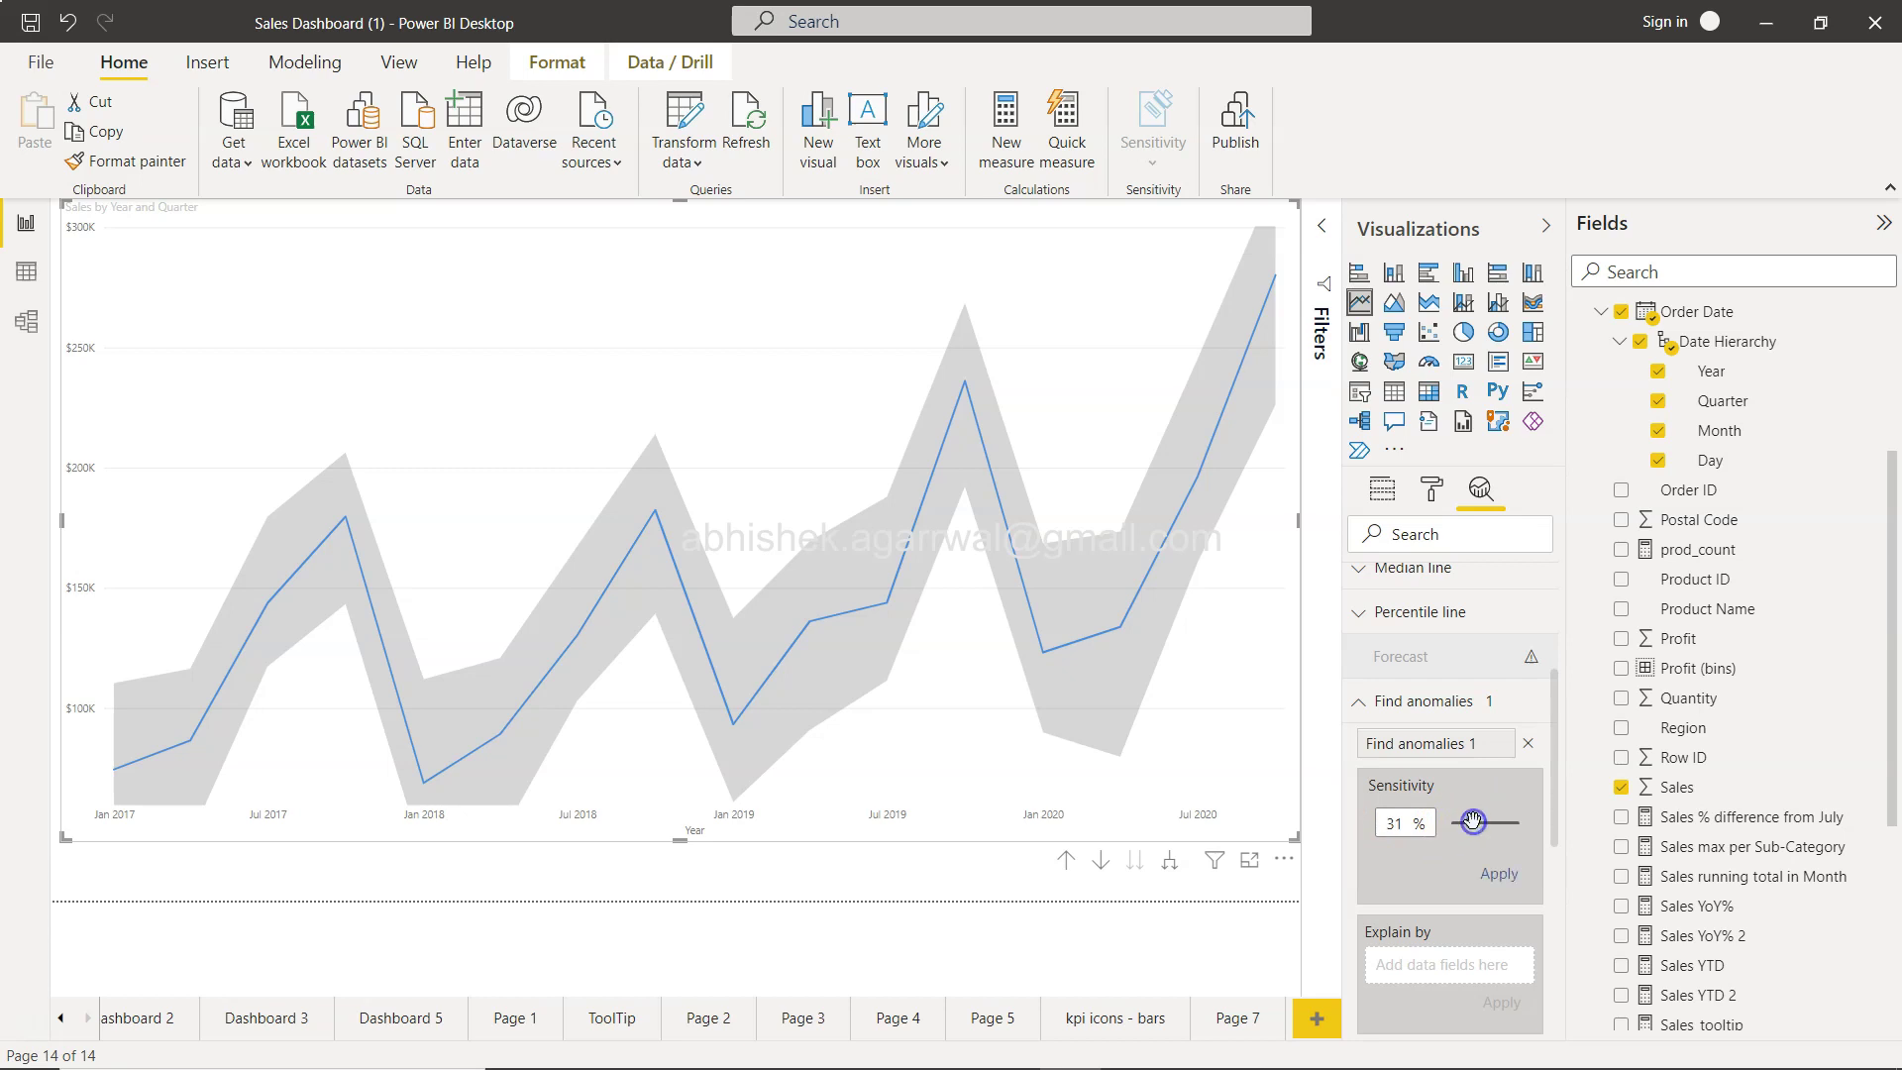
left_click(1497, 875)
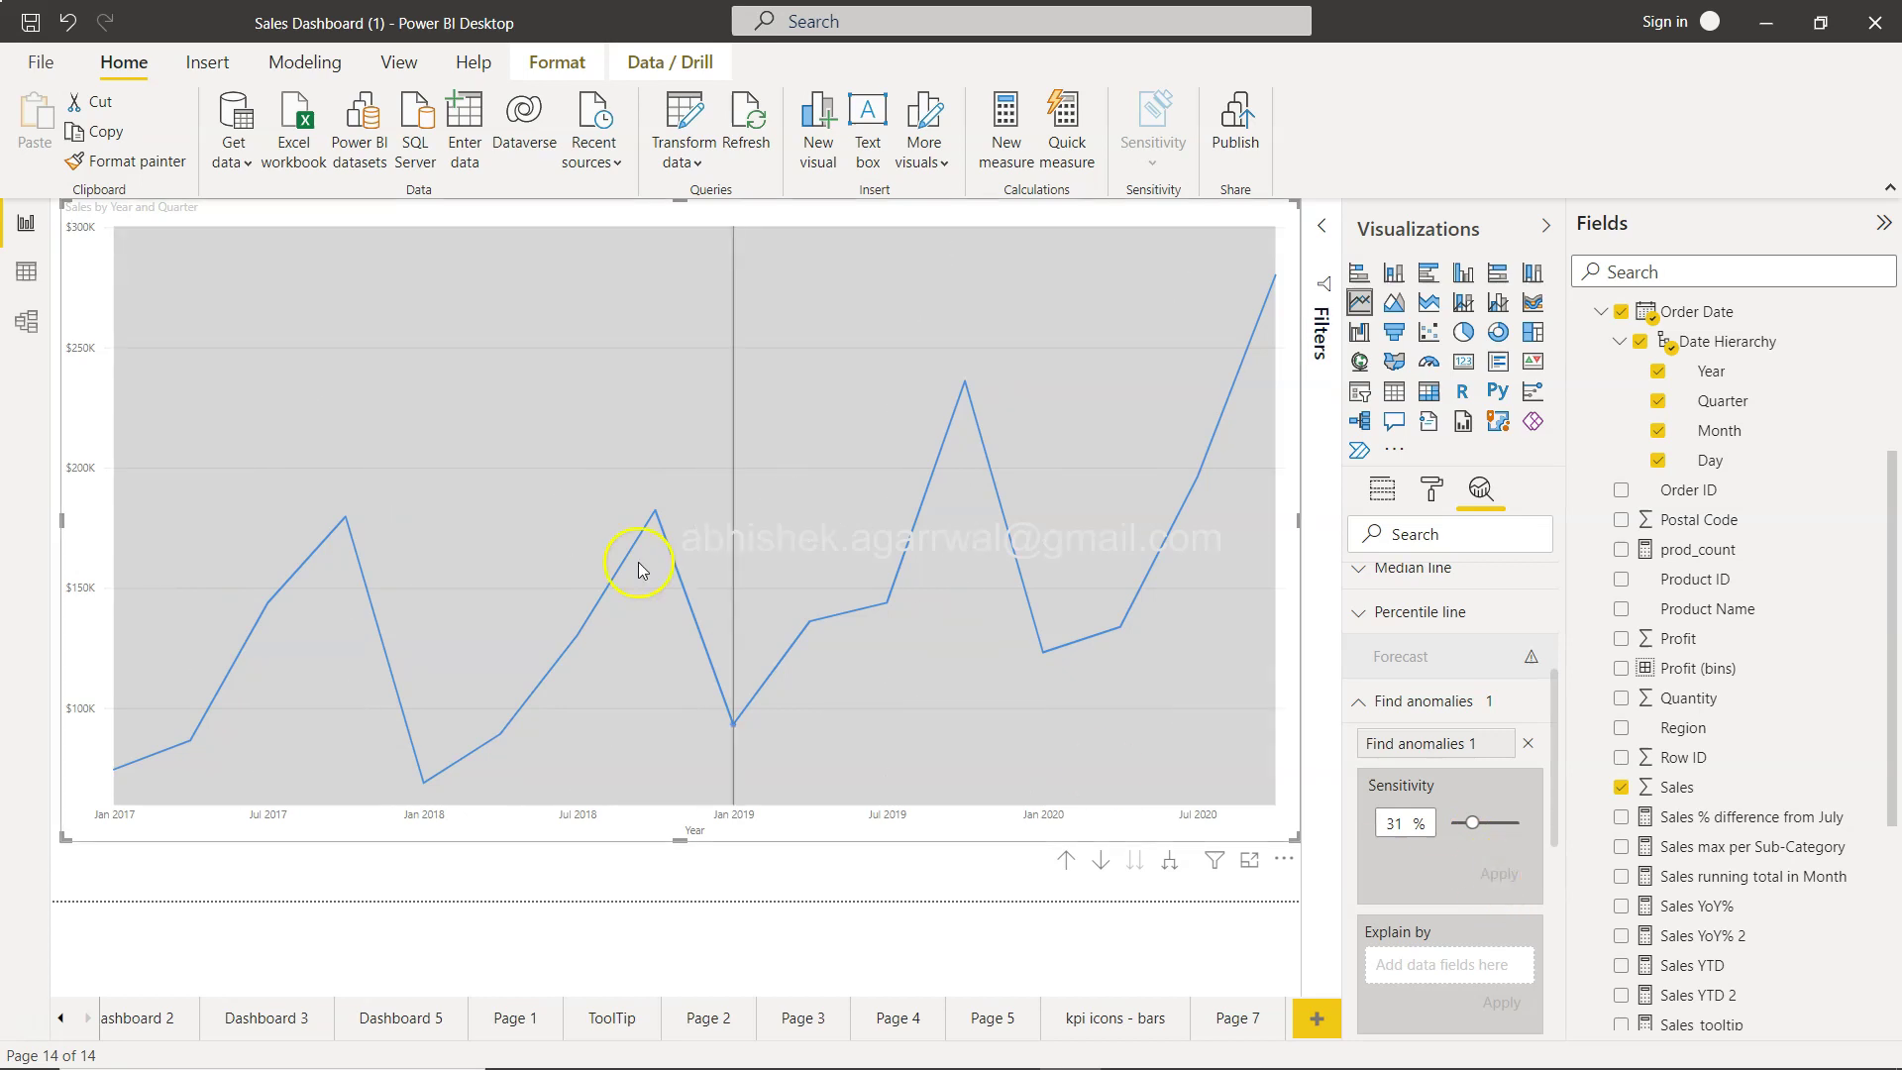
mouse_move(988, 518)
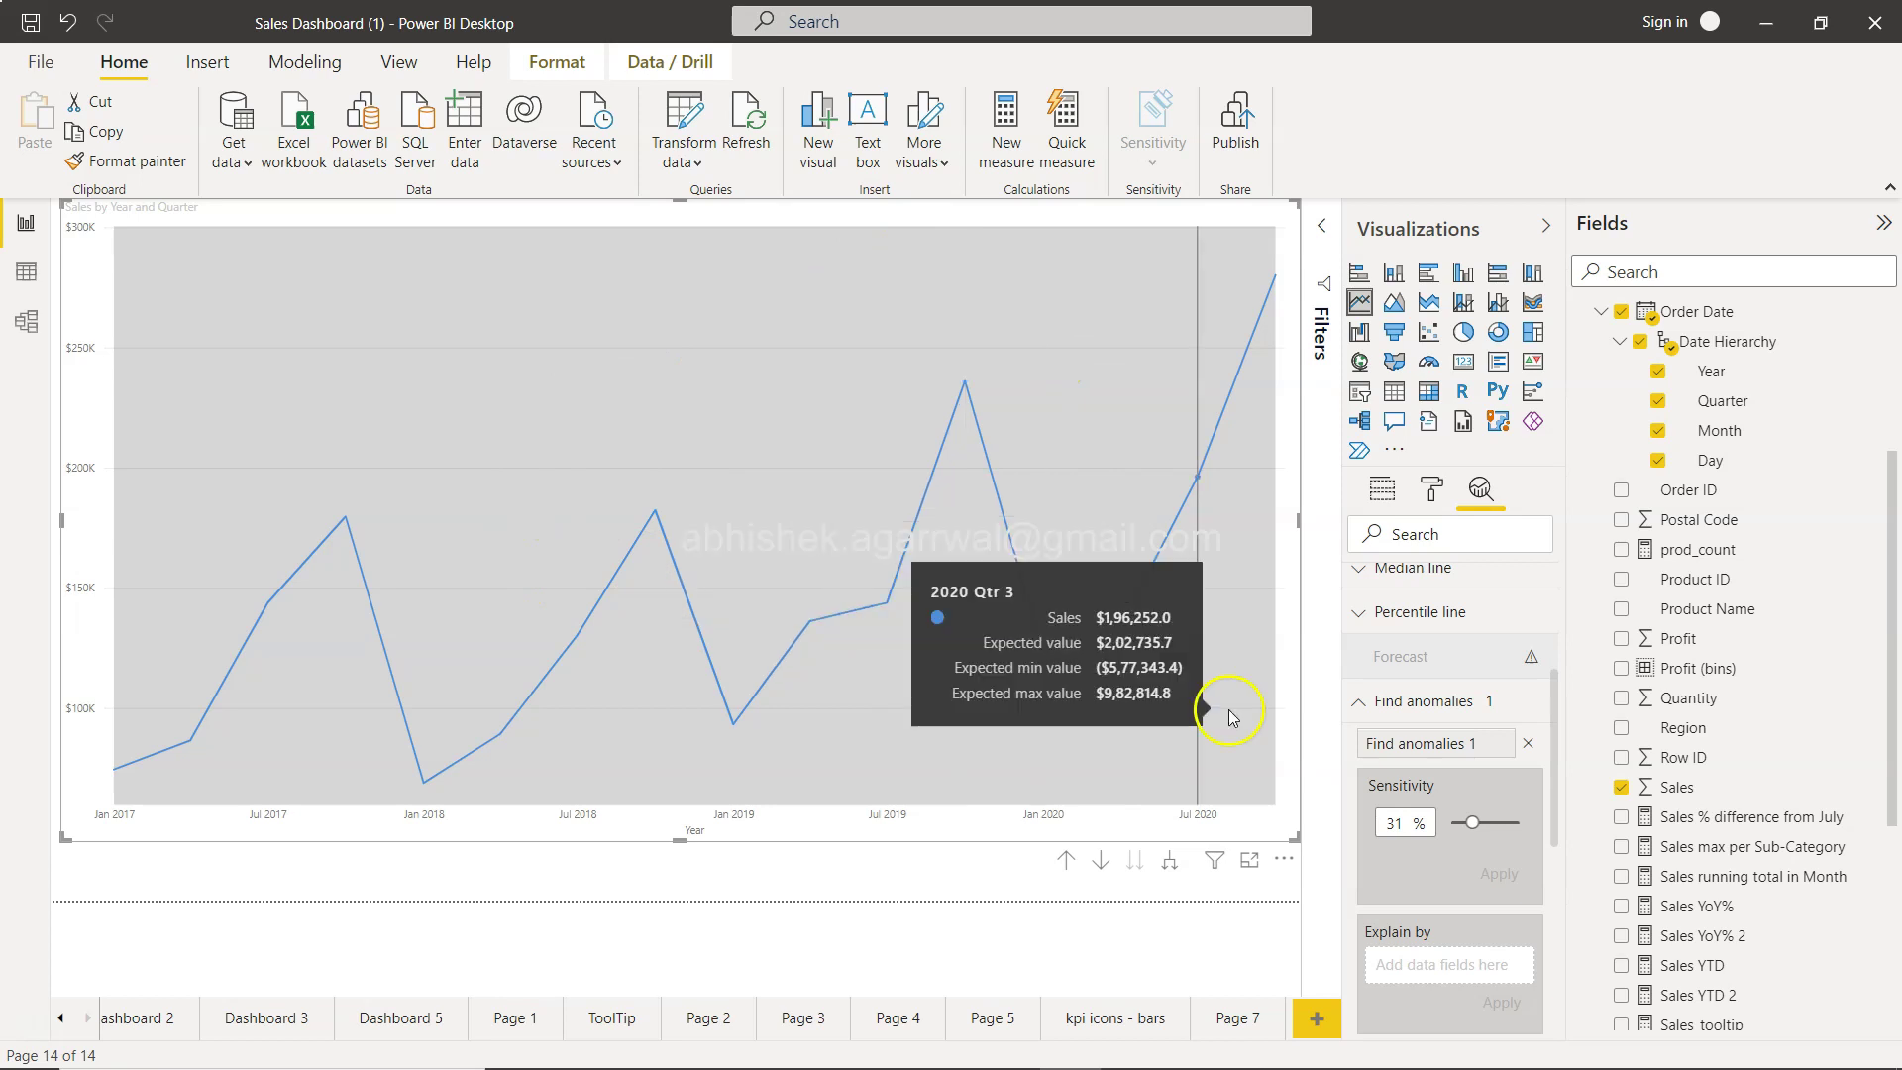
left_click(1383, 835)
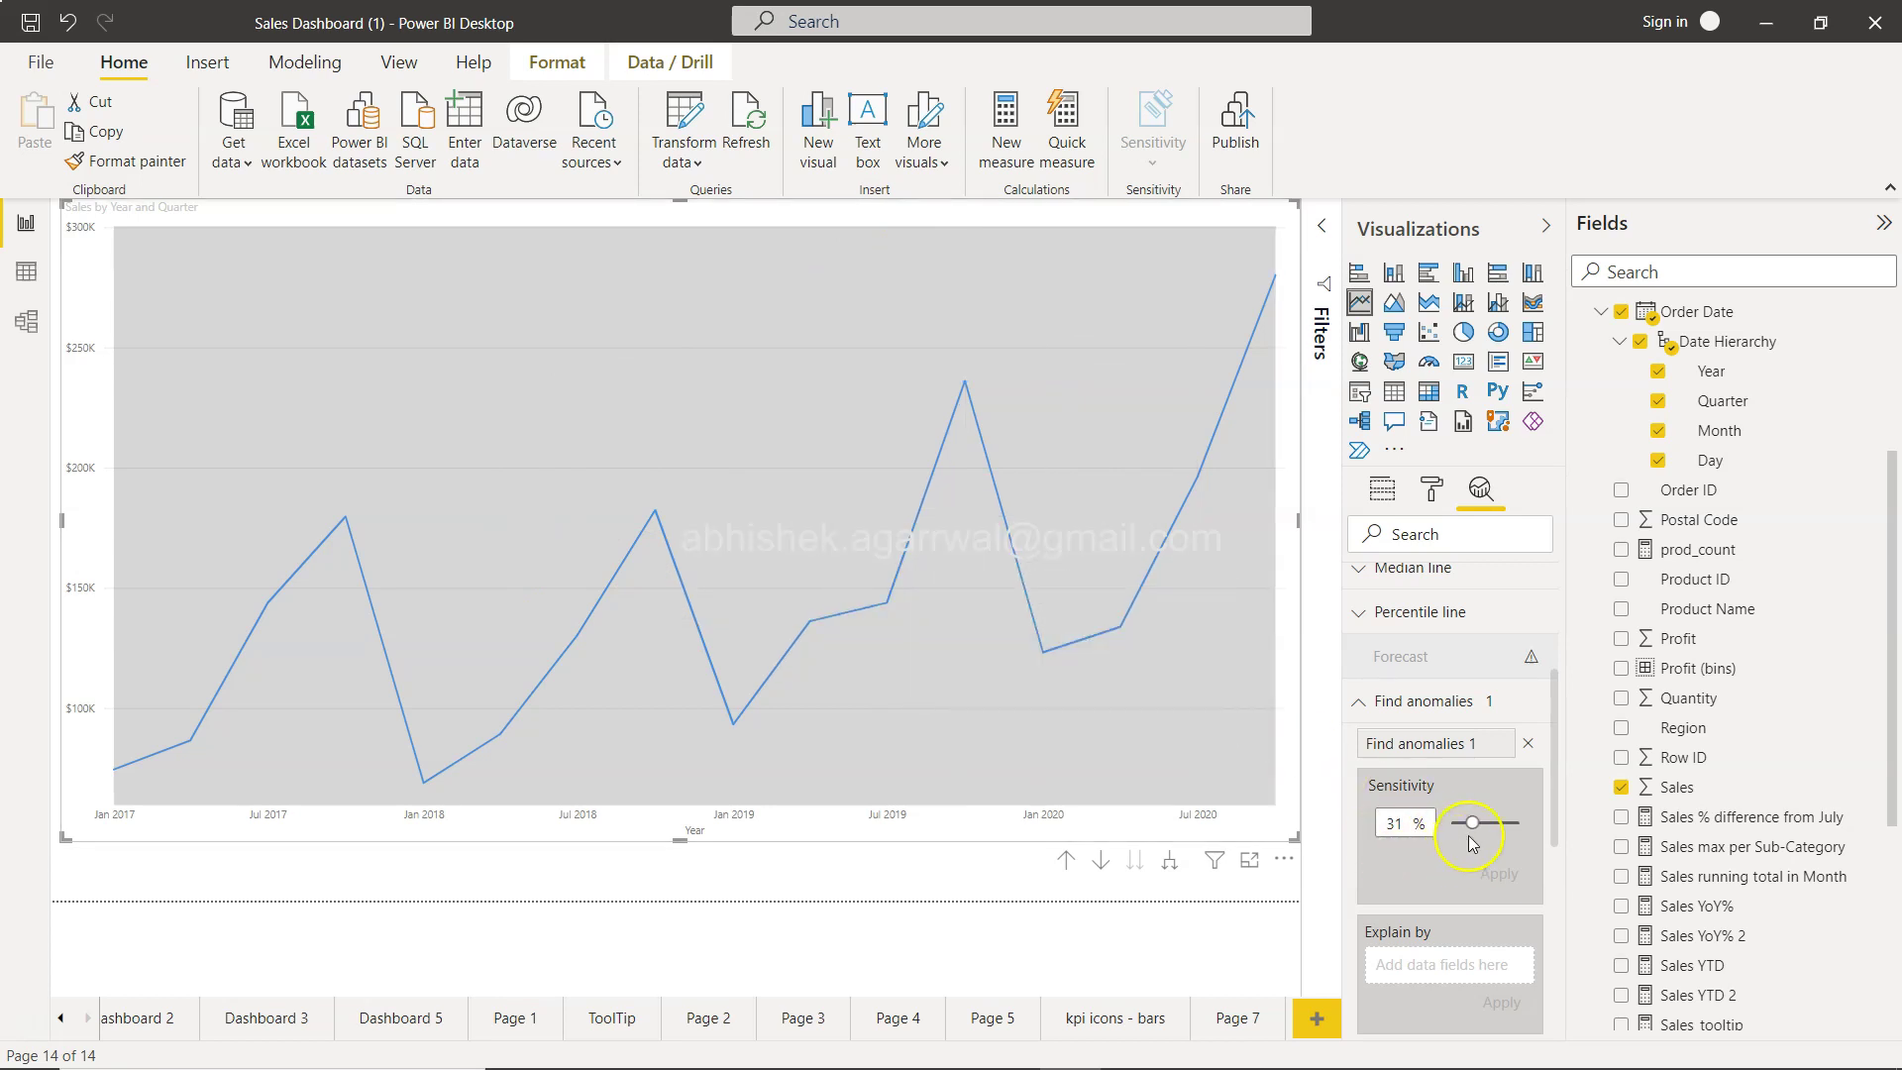
left_click_drag(1473, 822, 1517, 820)
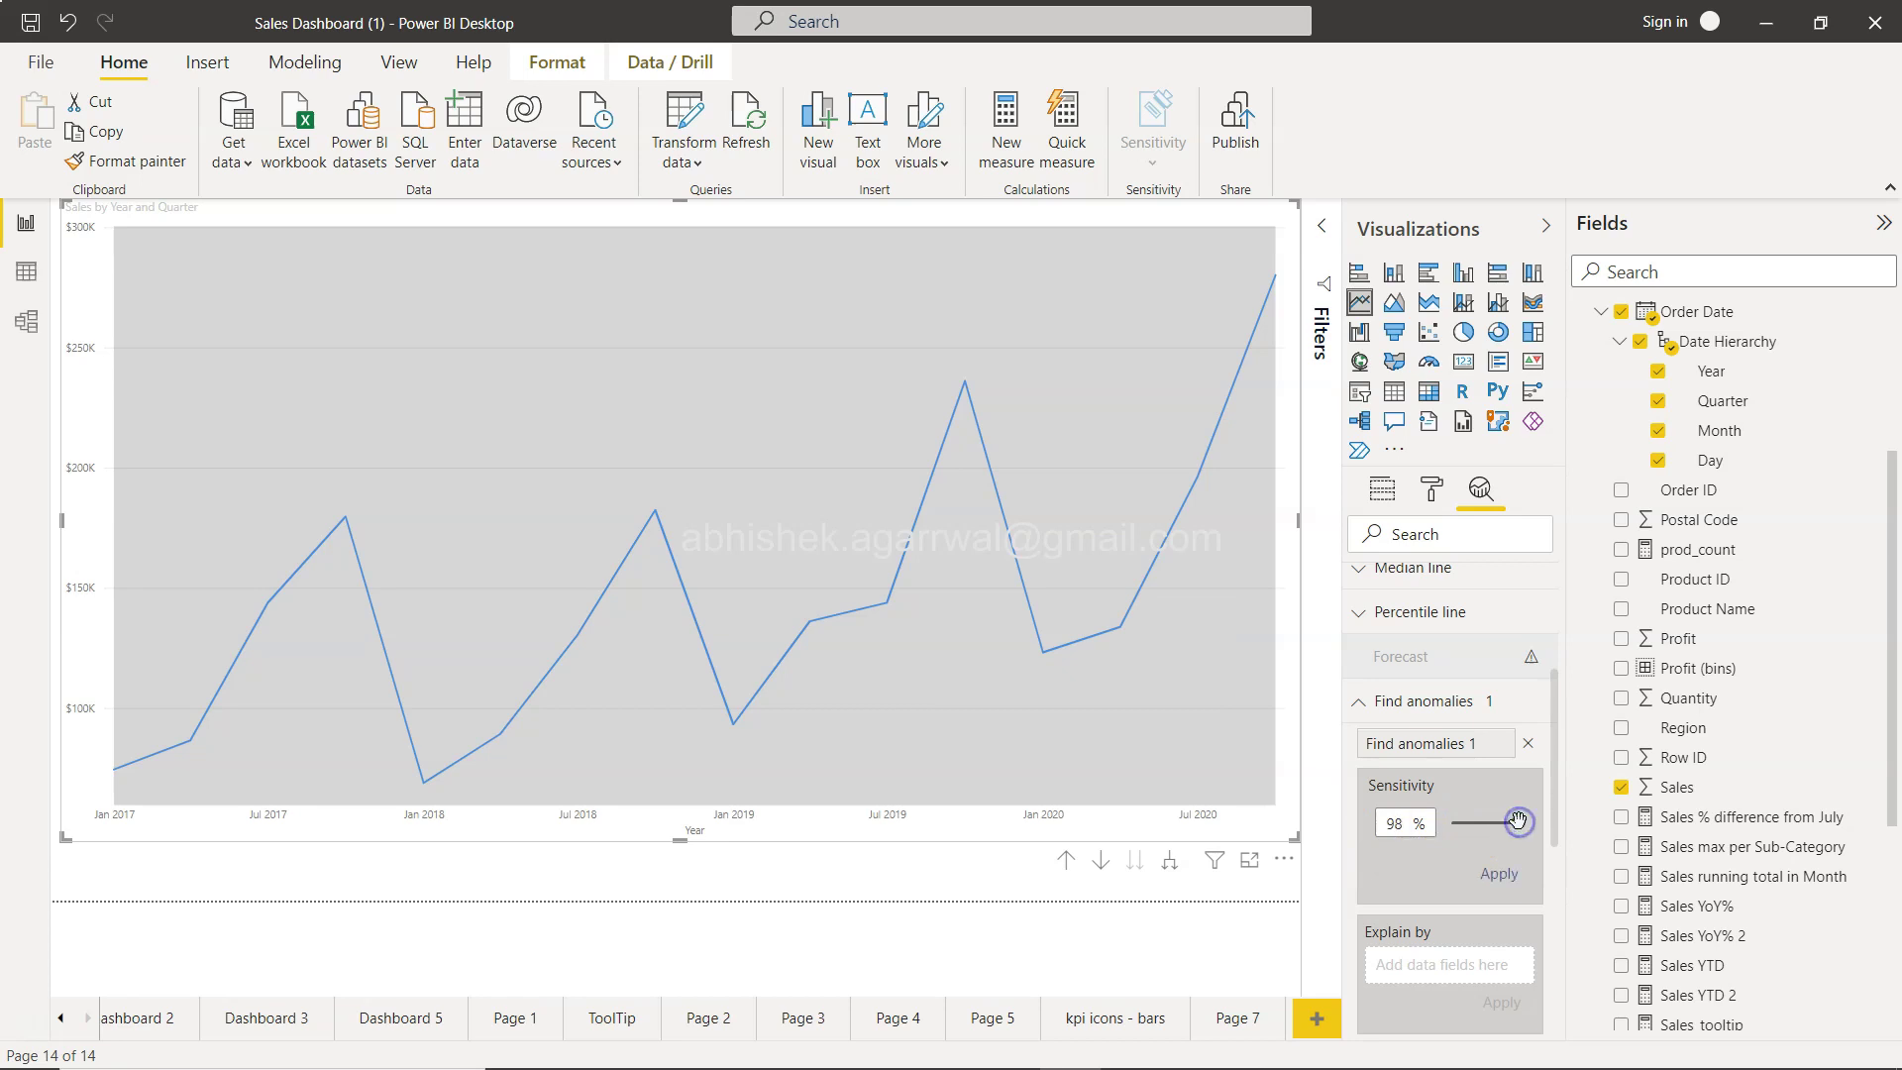
left_click(1499, 880)
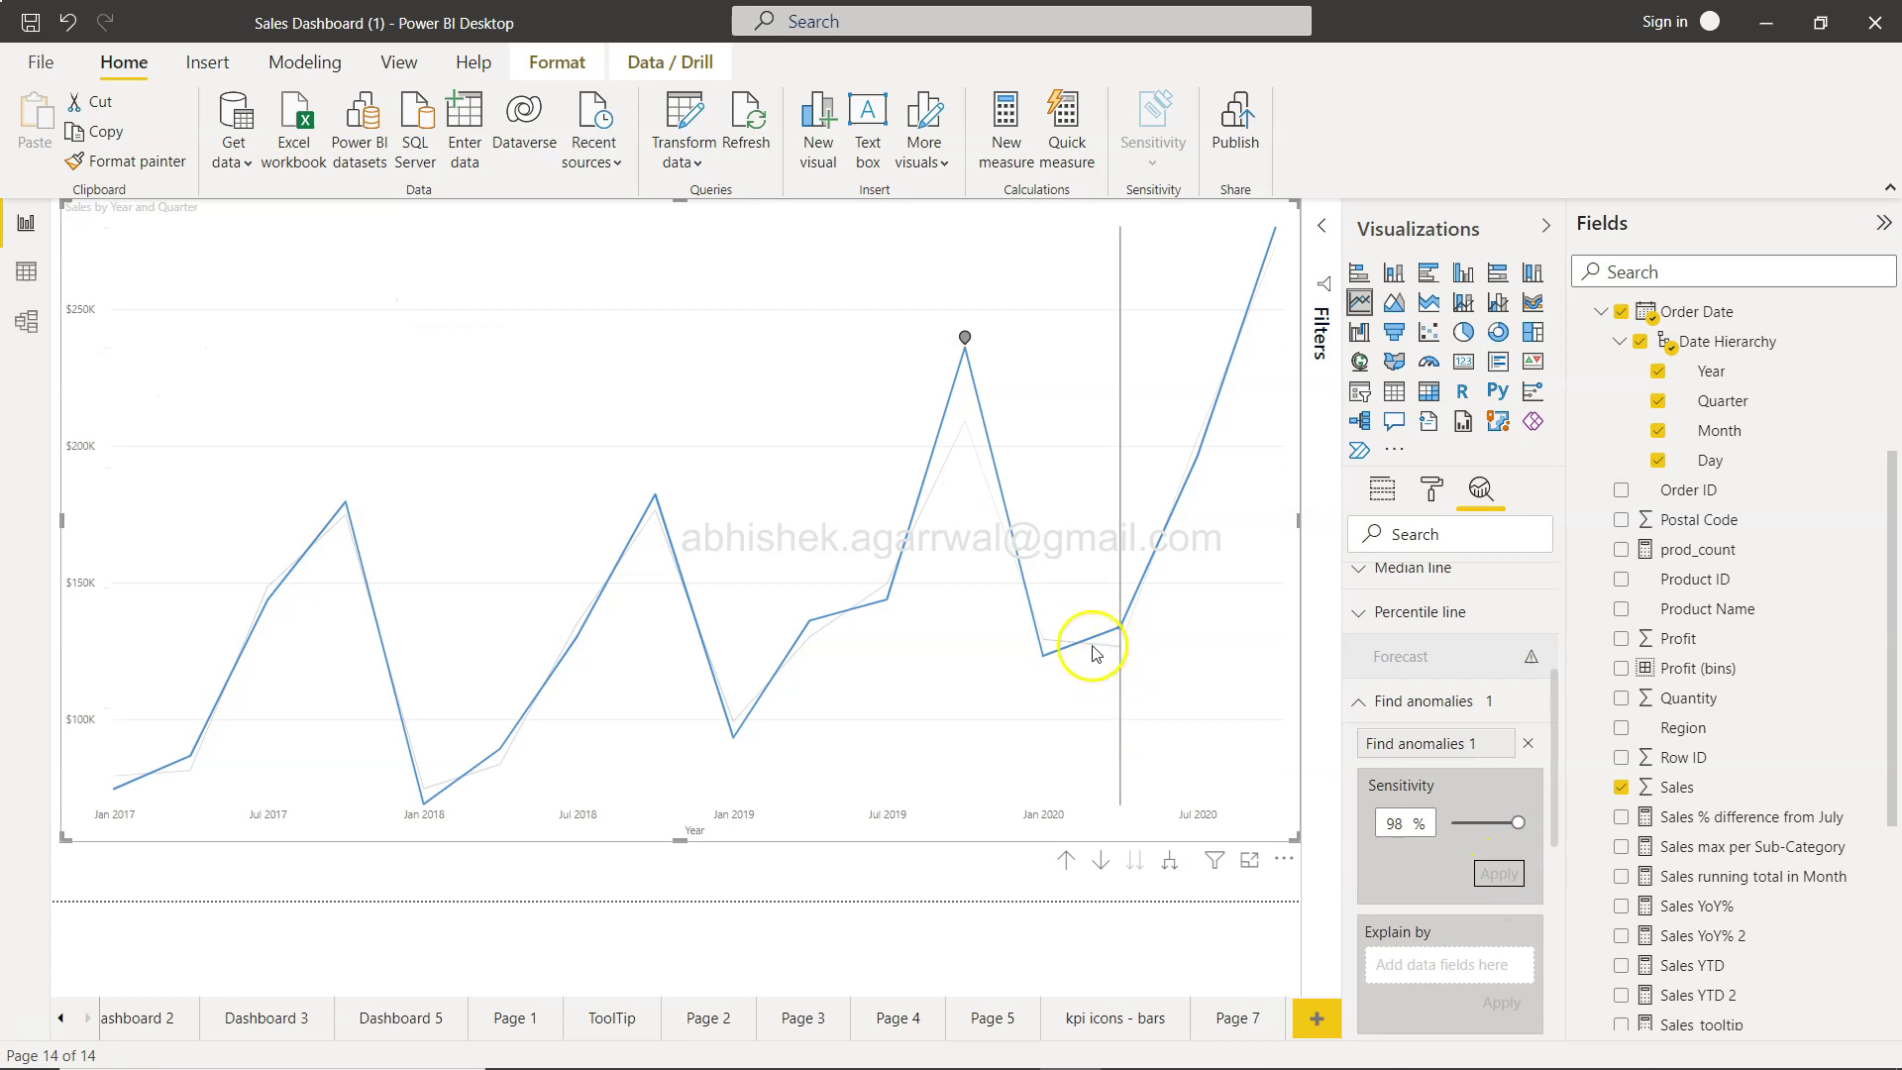
mouse_move(965, 335)
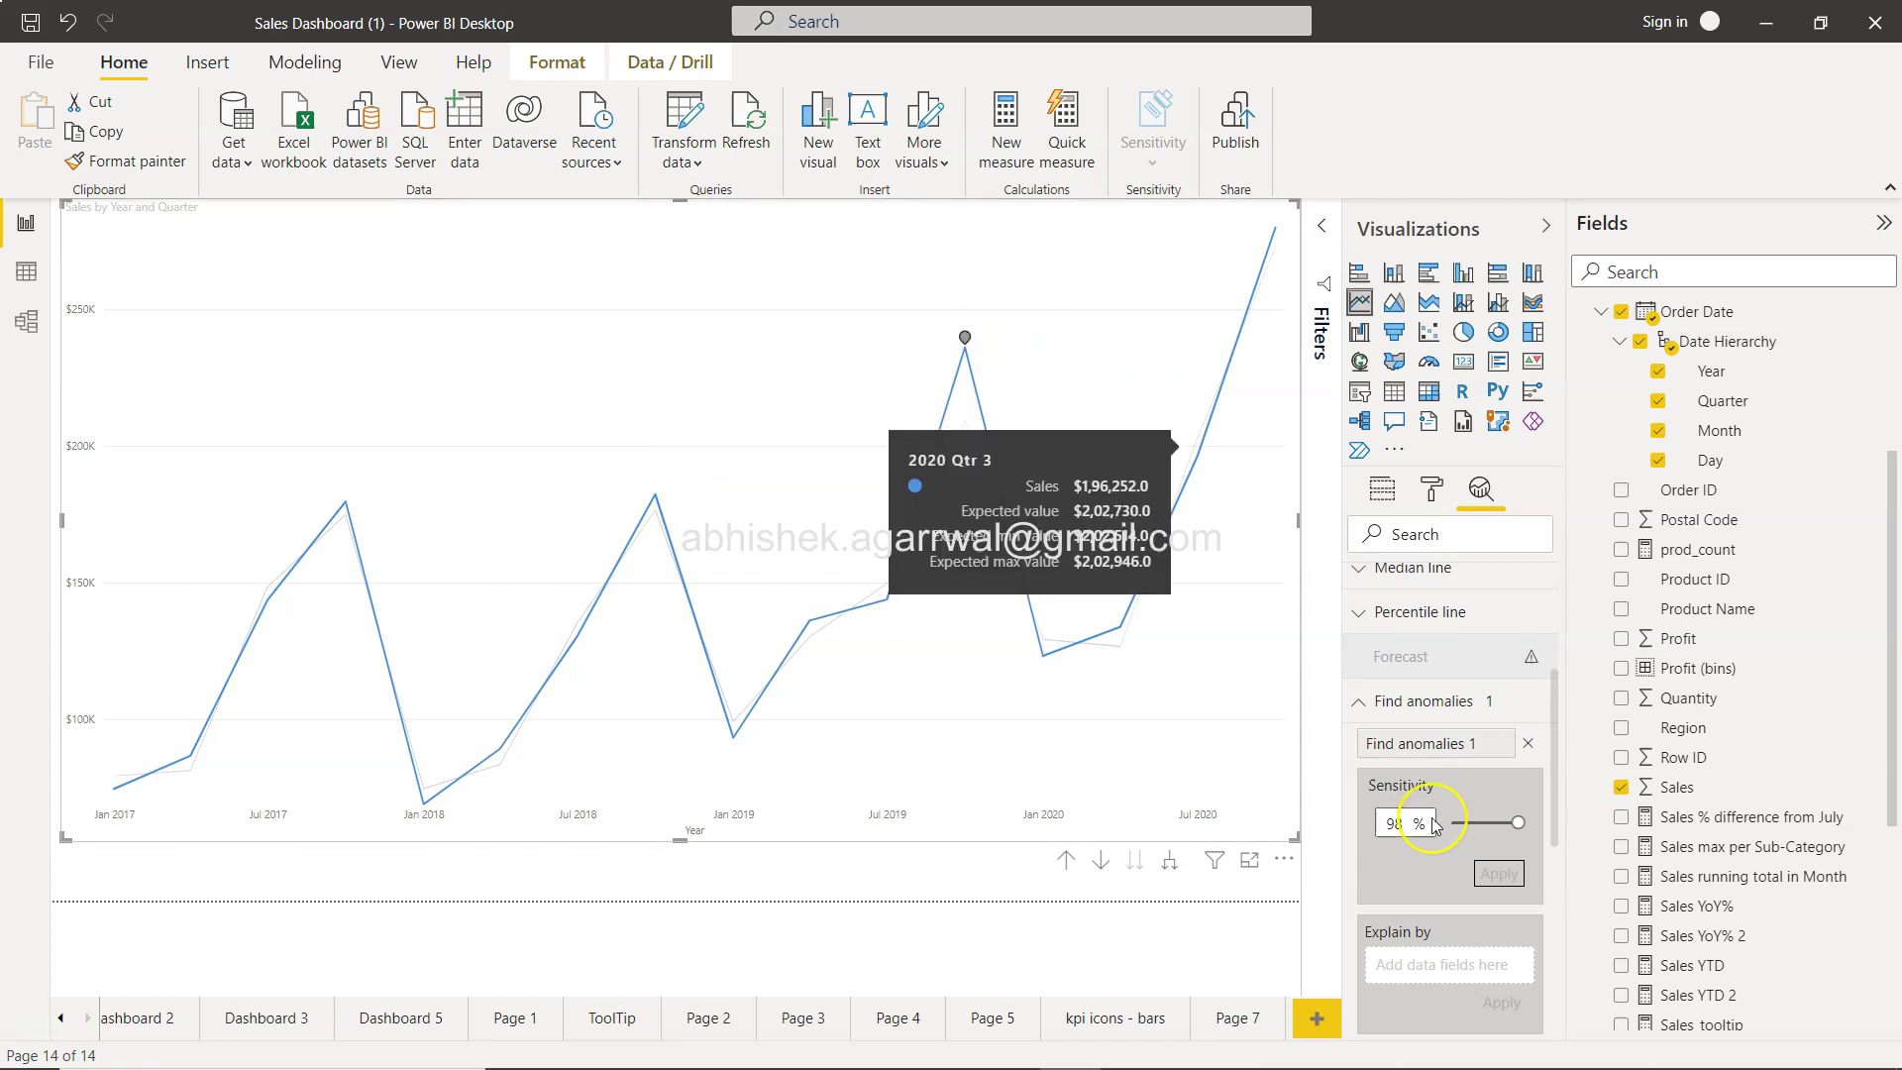
left_click(1209, 830)
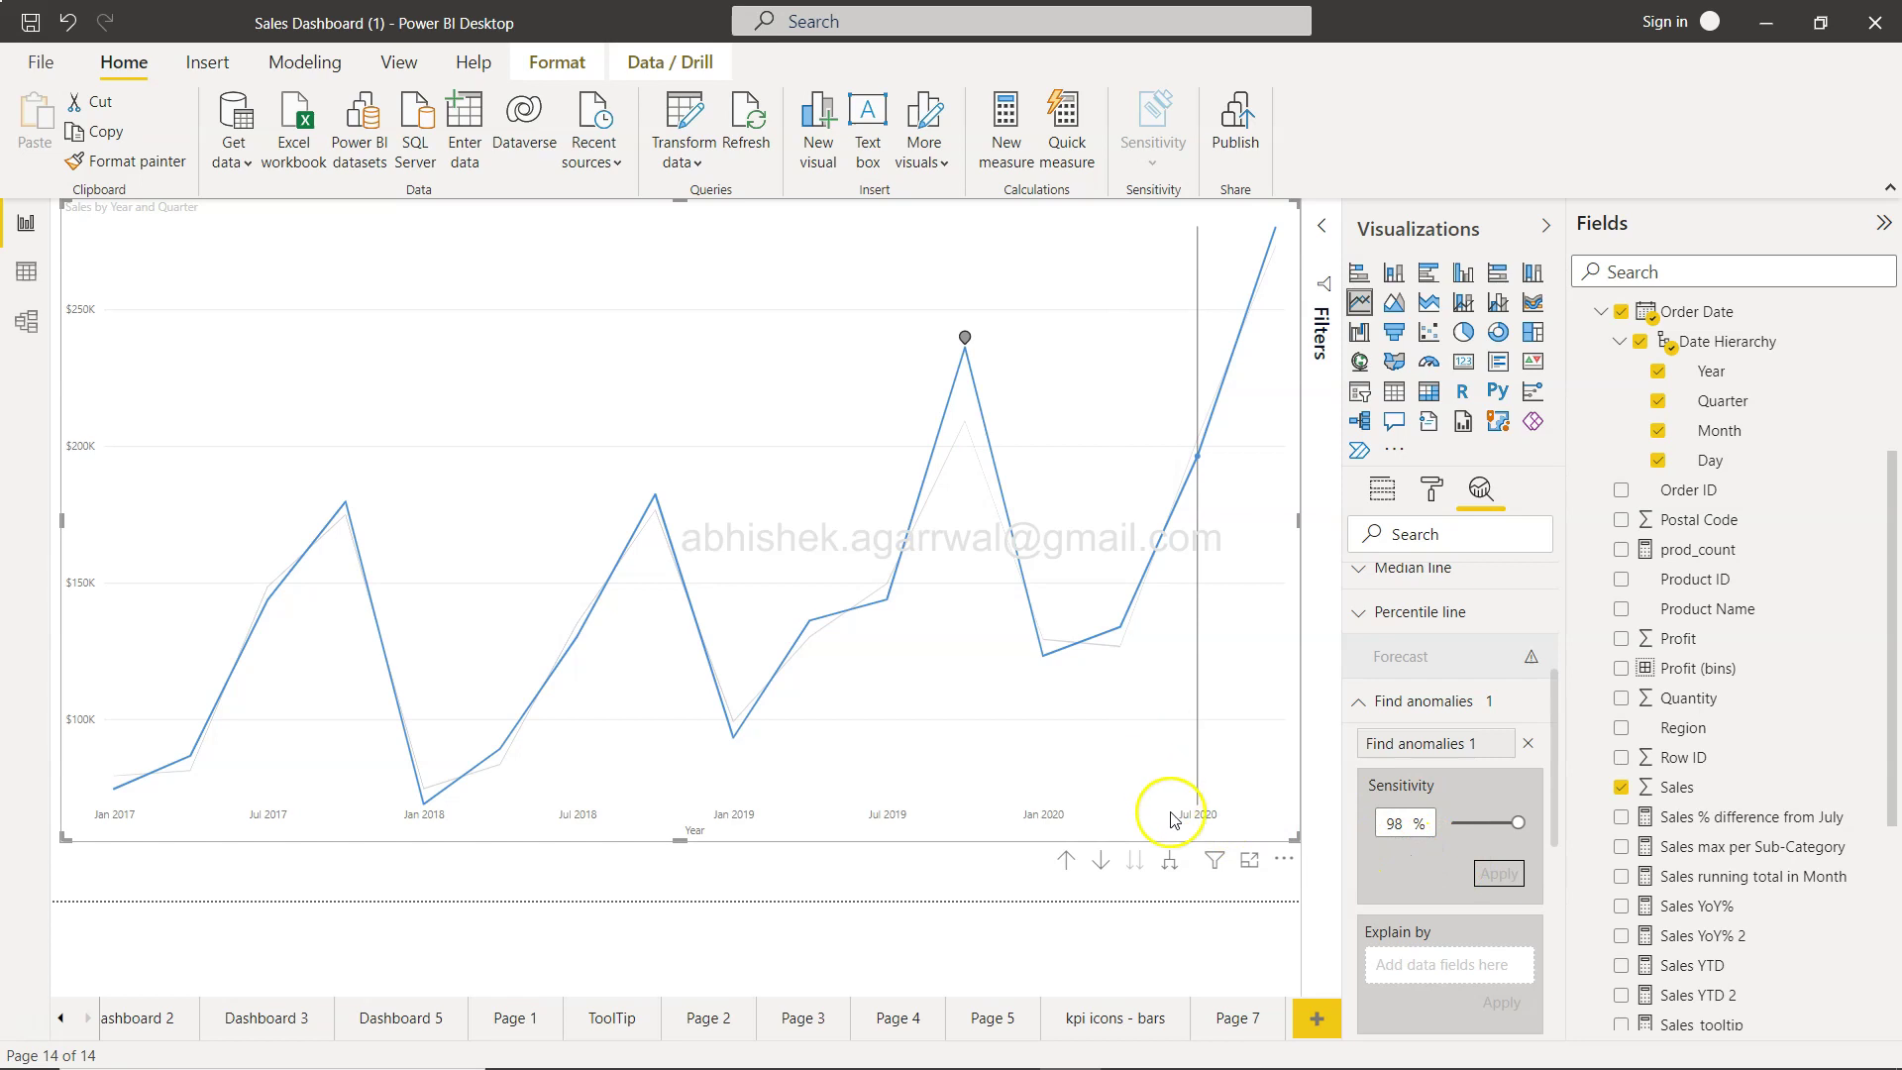
Expand the chart down through months to daily sales.
left_click(1169, 861)
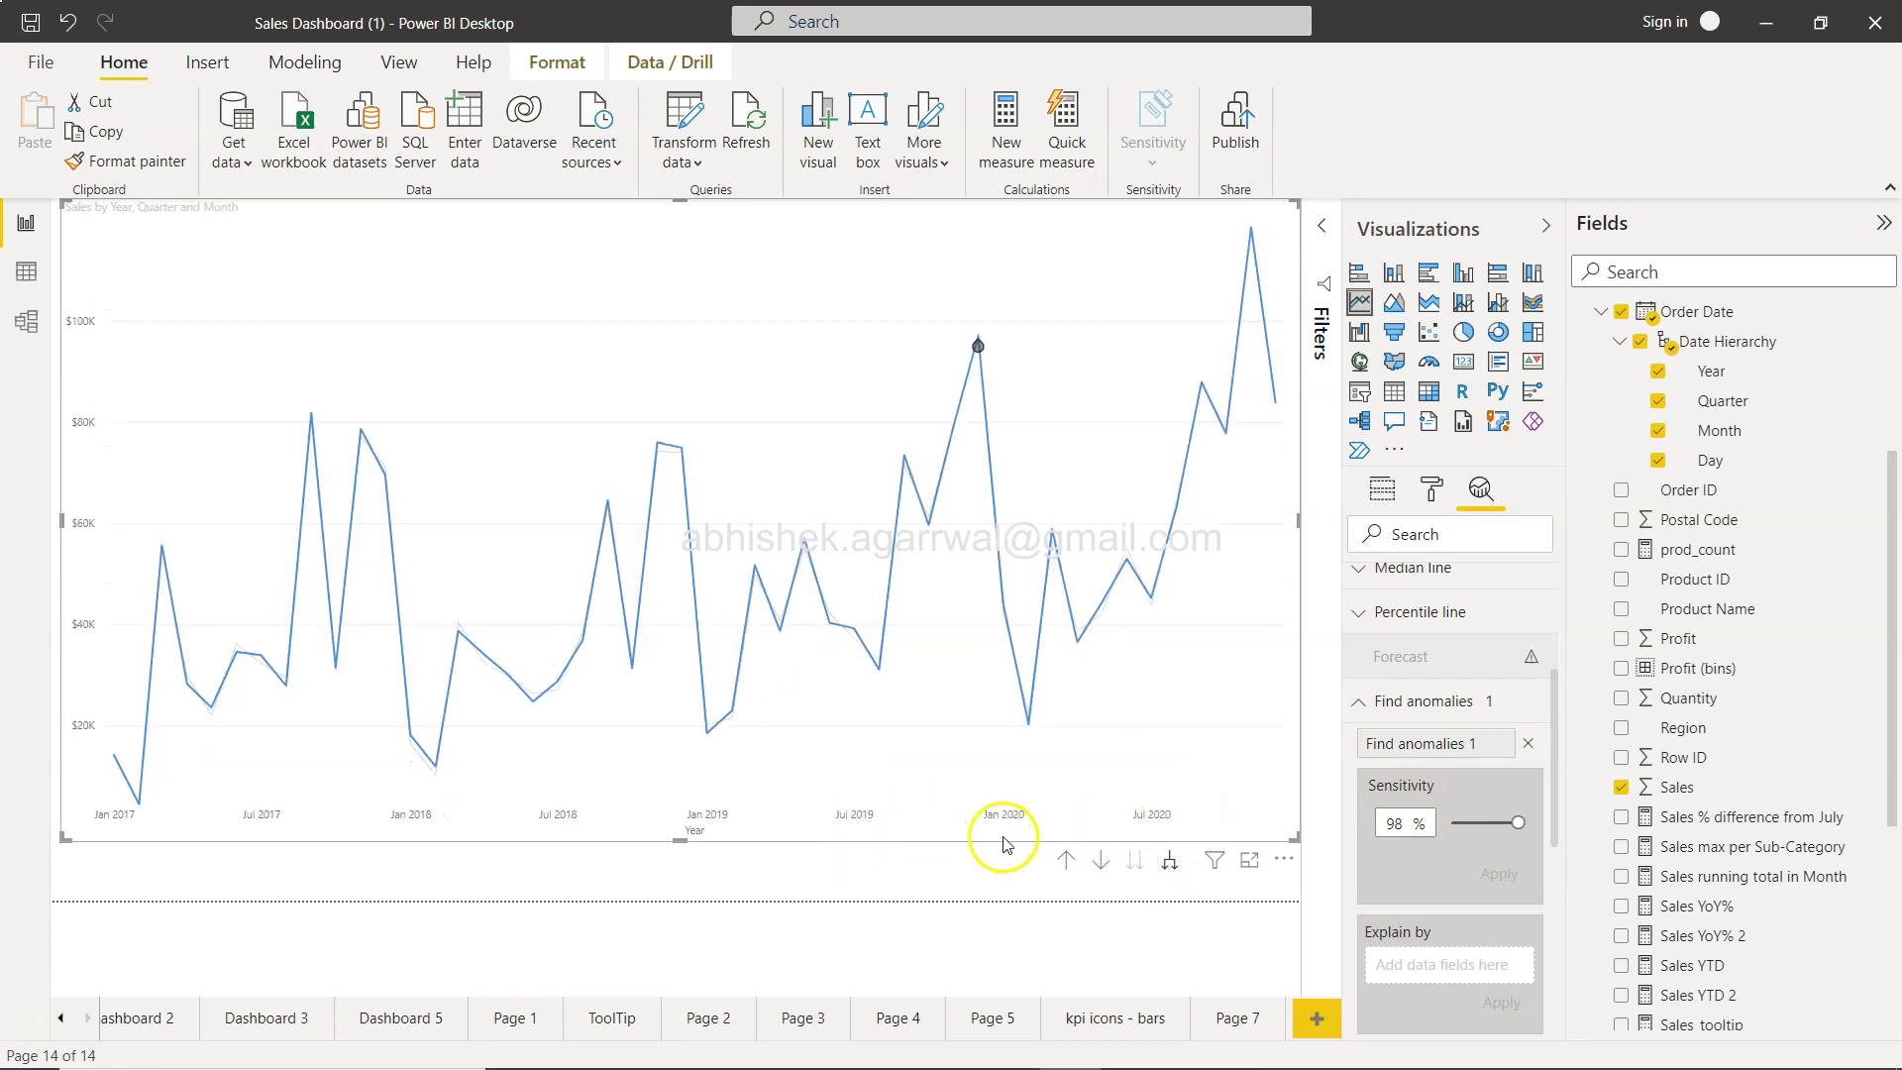
left_click(1170, 861)
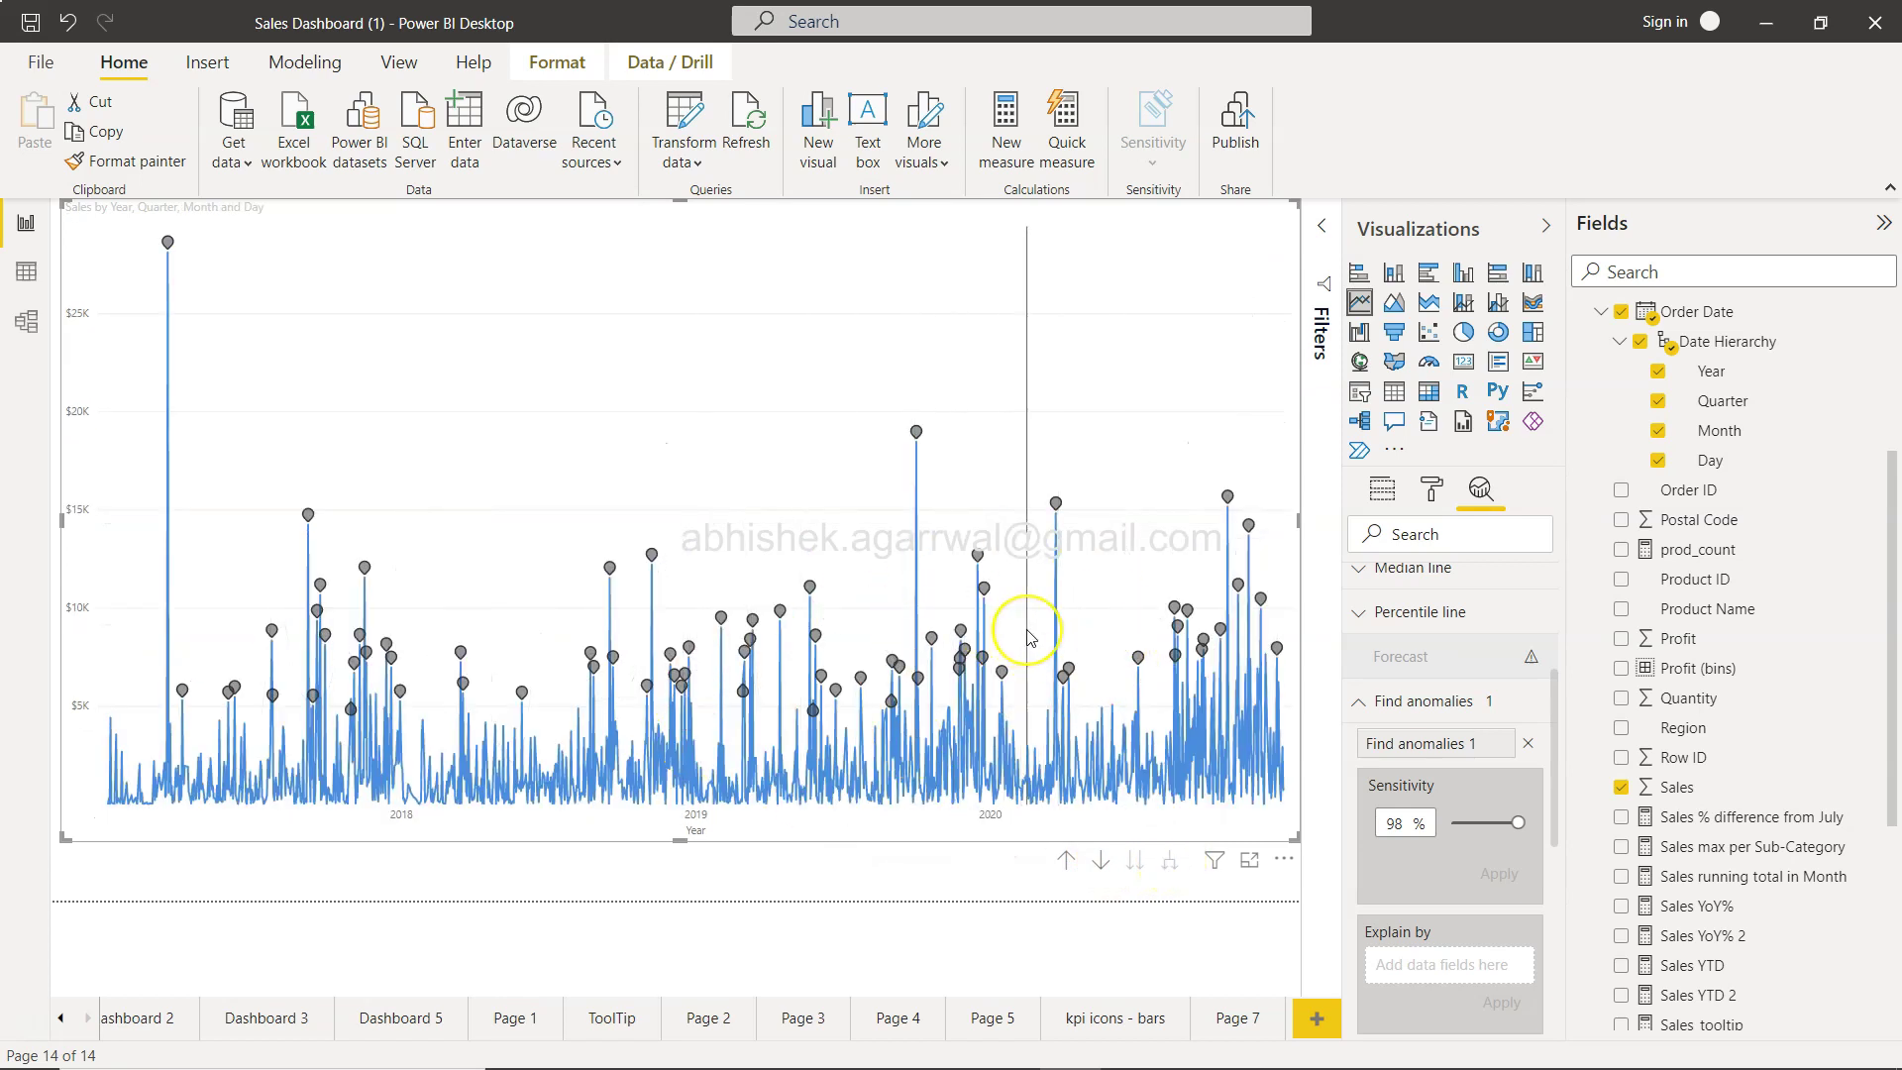
mouse_move(1030, 637)
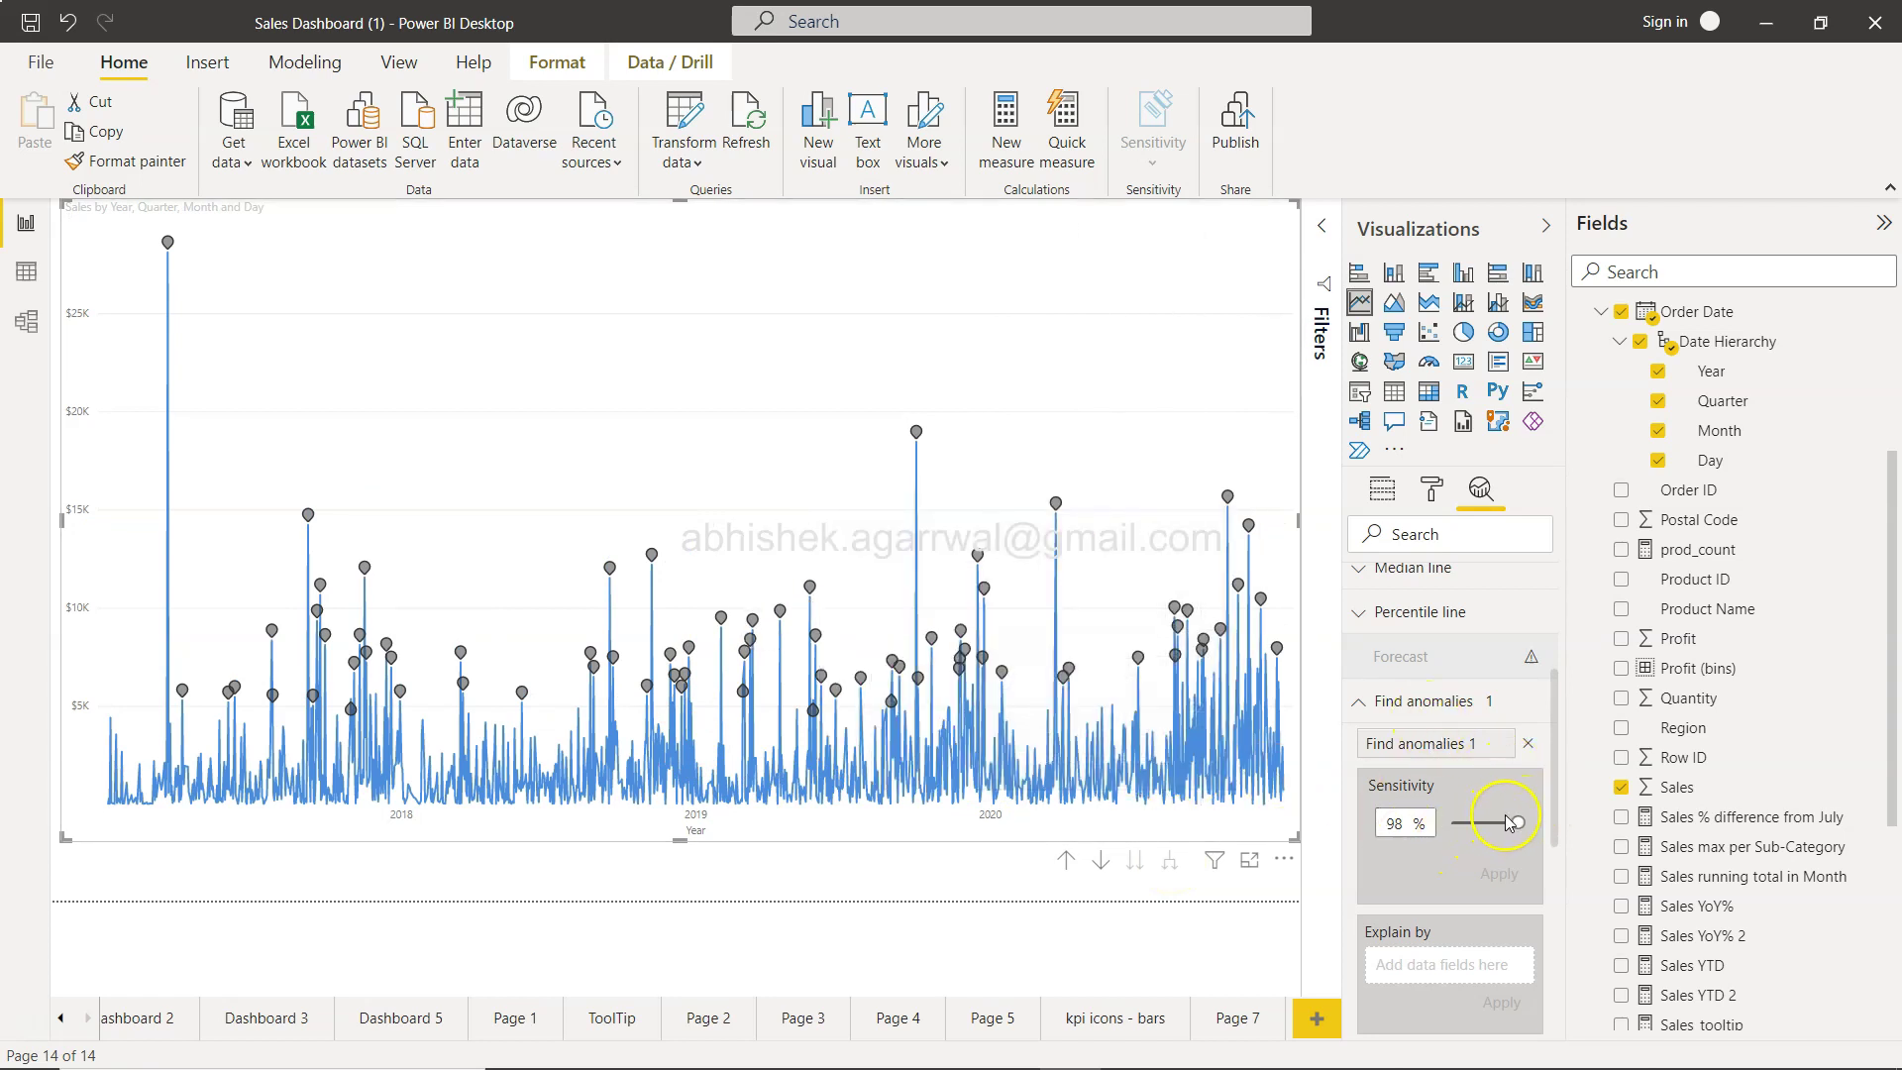
Lower the anomaly sensitivity to 37% and apply it.
mouse_move(1519, 821)
left_mouse_down()
mouse_move(1491, 823)
mouse_move(1496, 841)
left_mouse_up()
left_click(1503, 877)
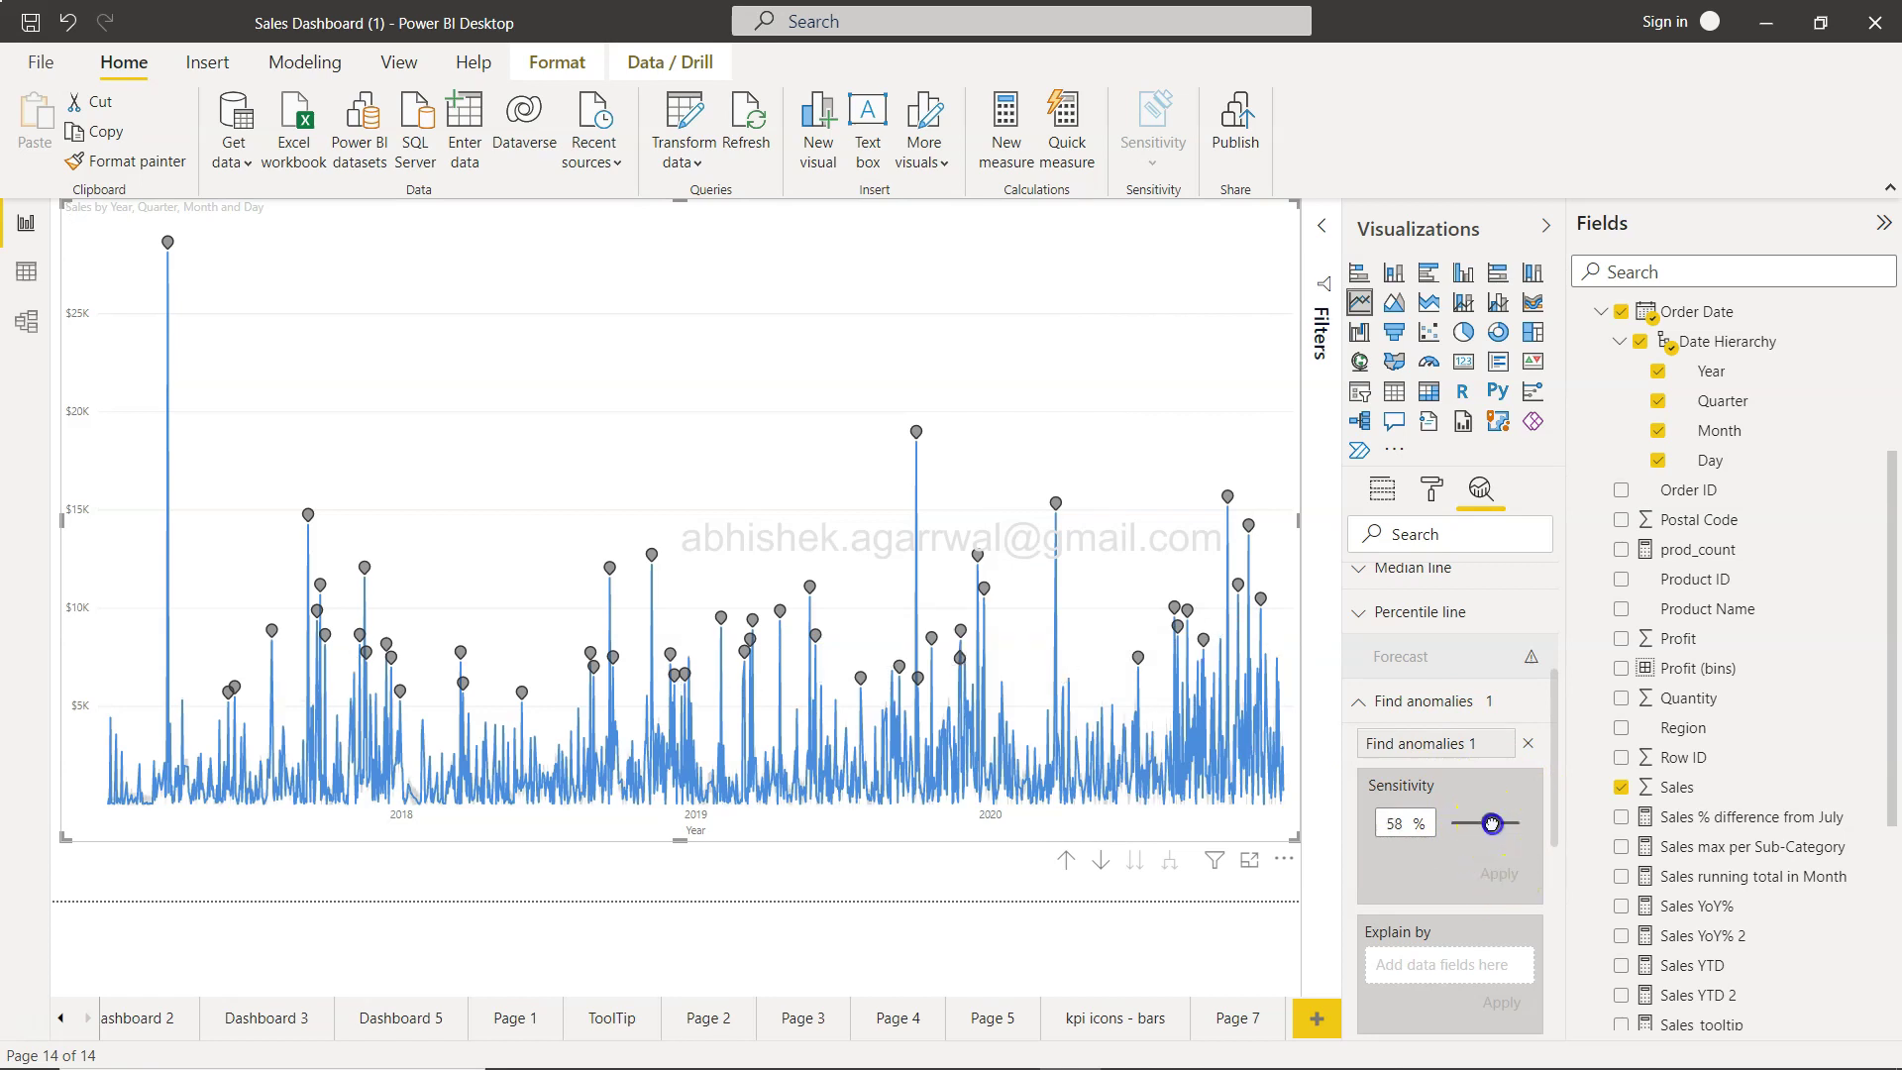
left_click_drag(1491, 823, 1475, 823)
left_click(1503, 877)
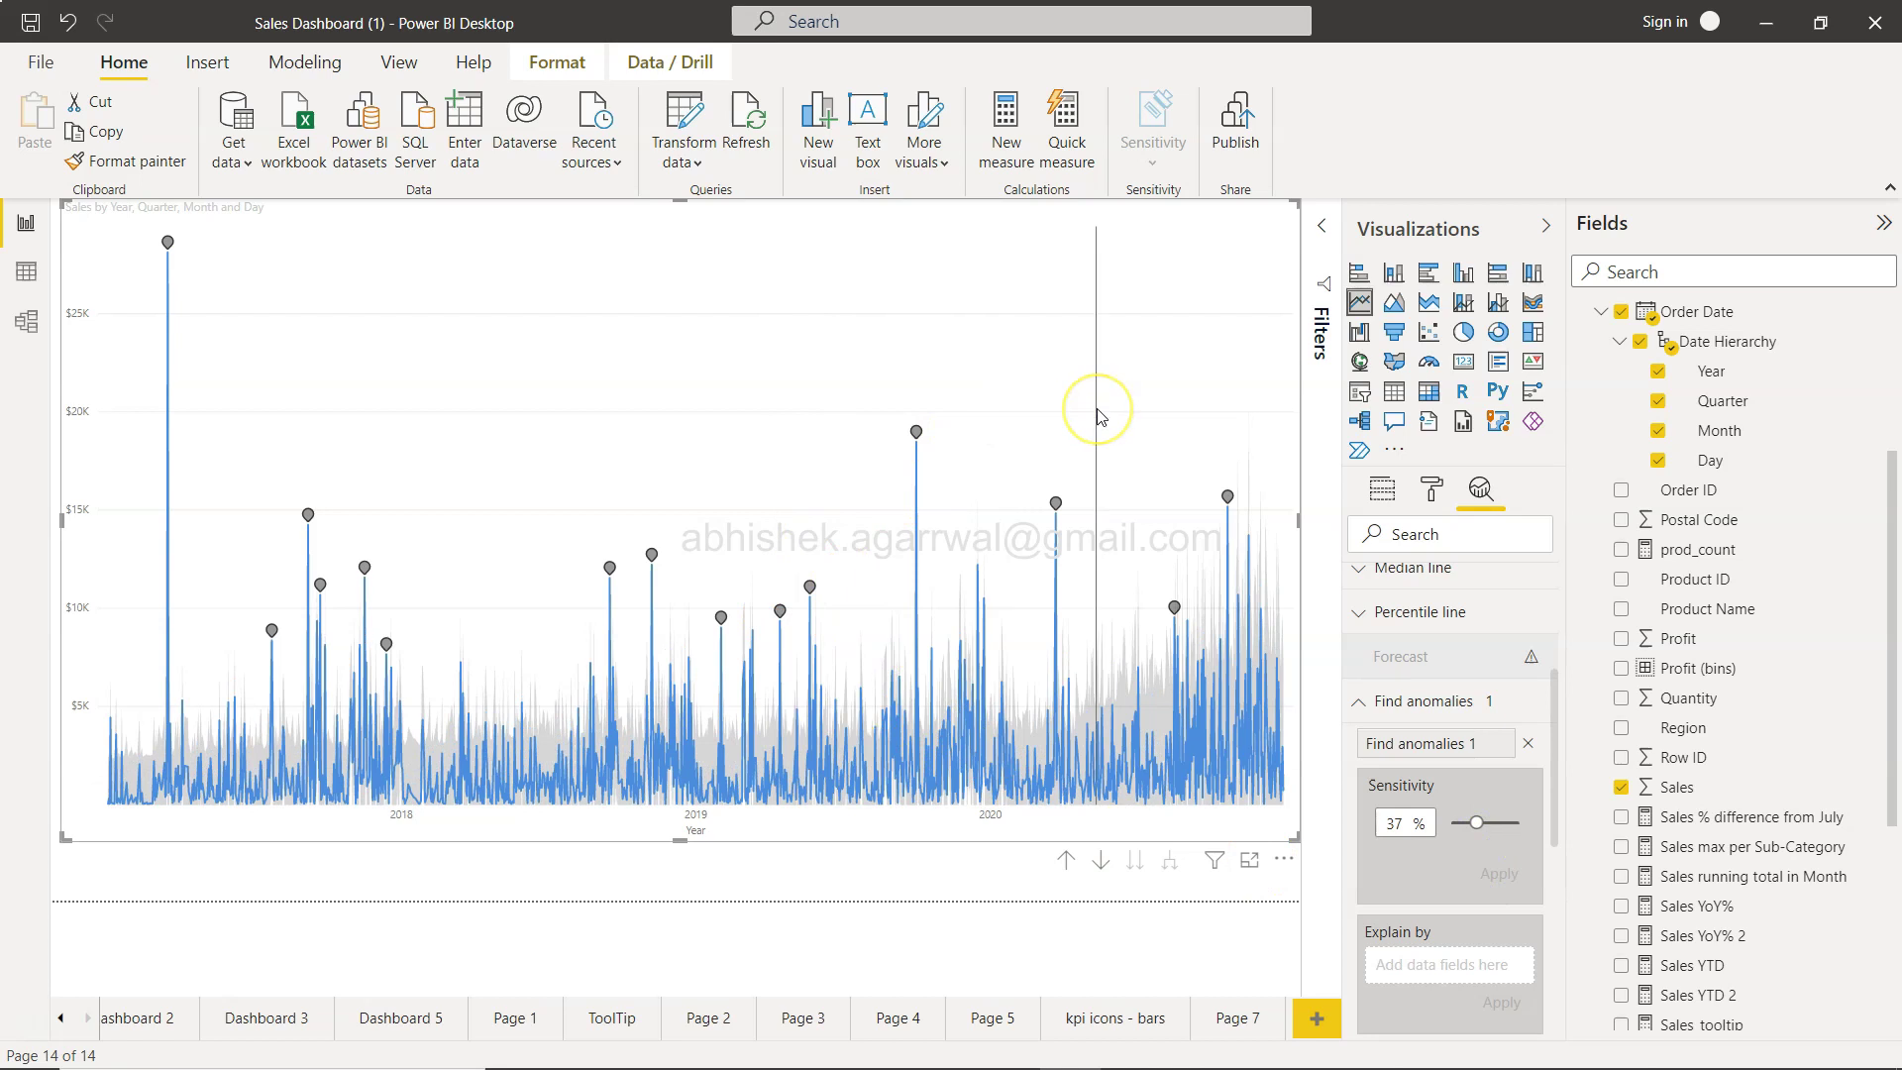
mouse_move(1096, 416)
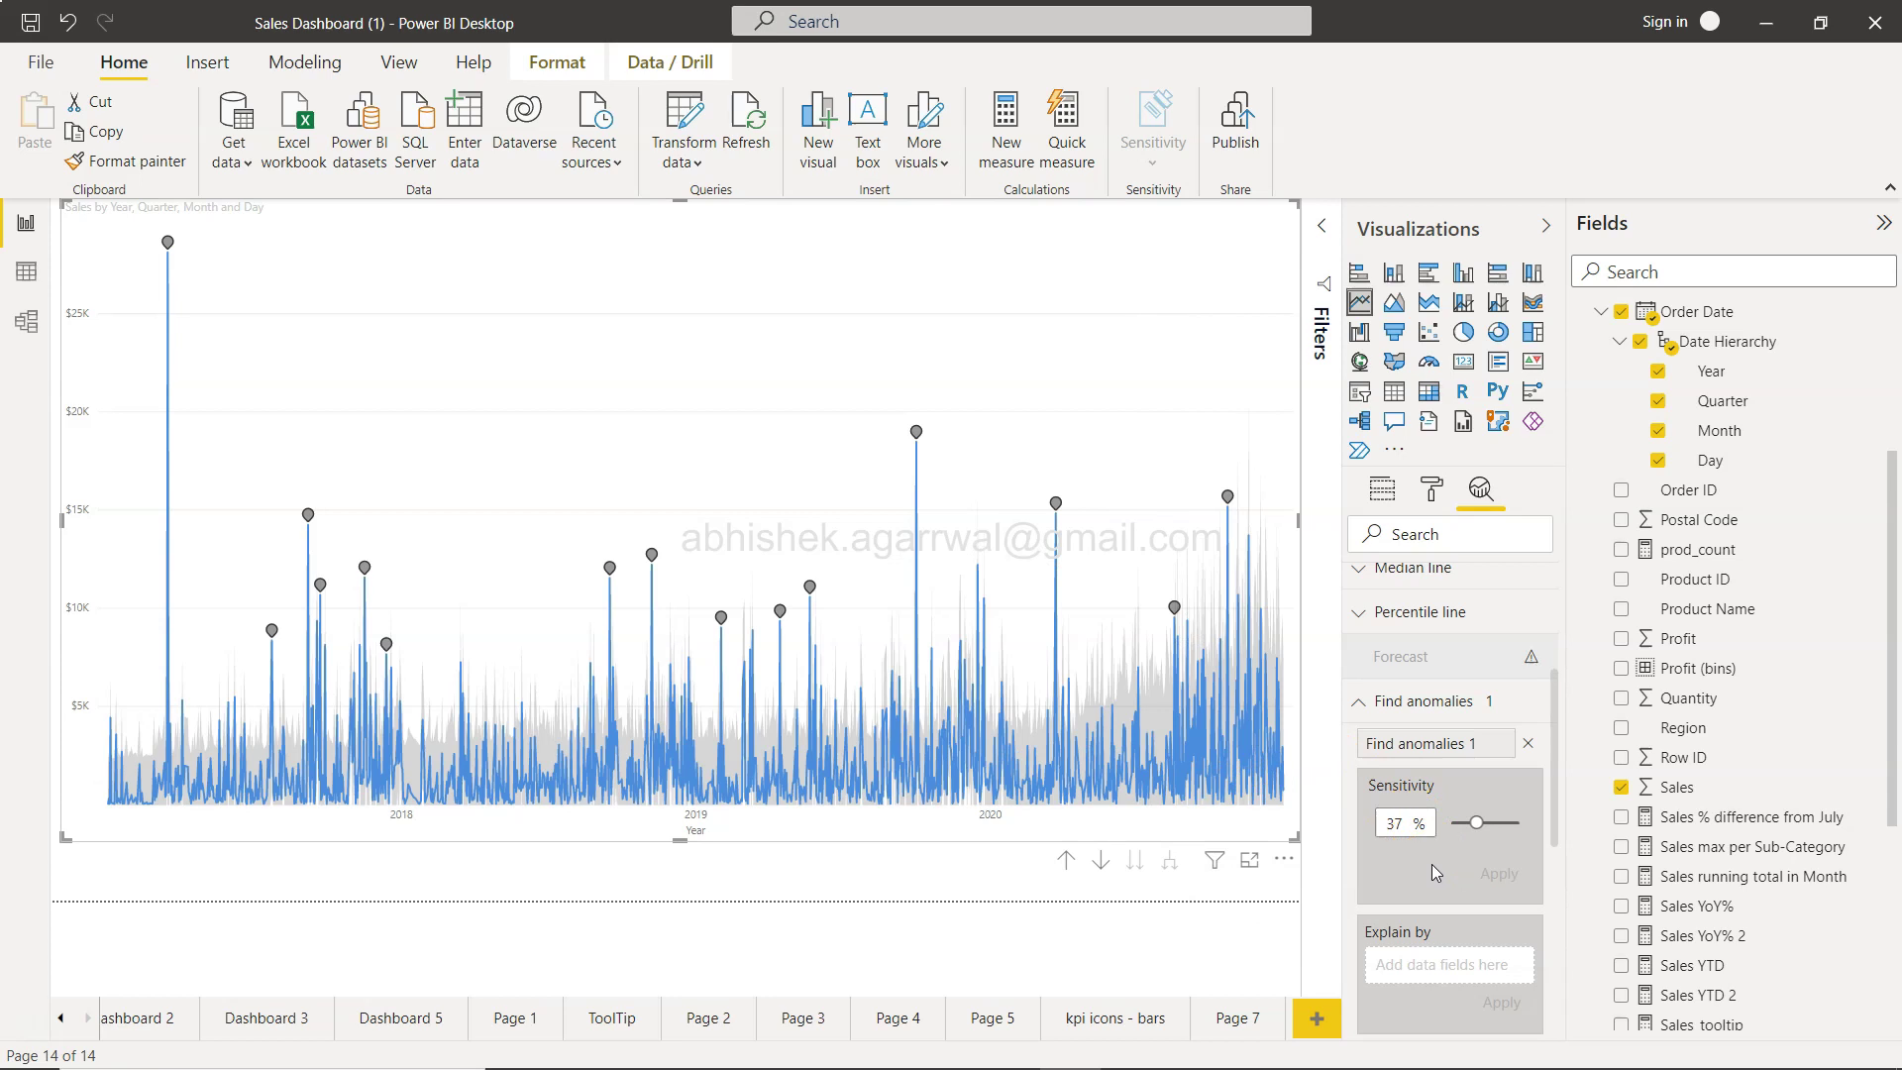
Set the expected-range transparency to 87% for a faint grey band.
mouse_move(1169, 718)
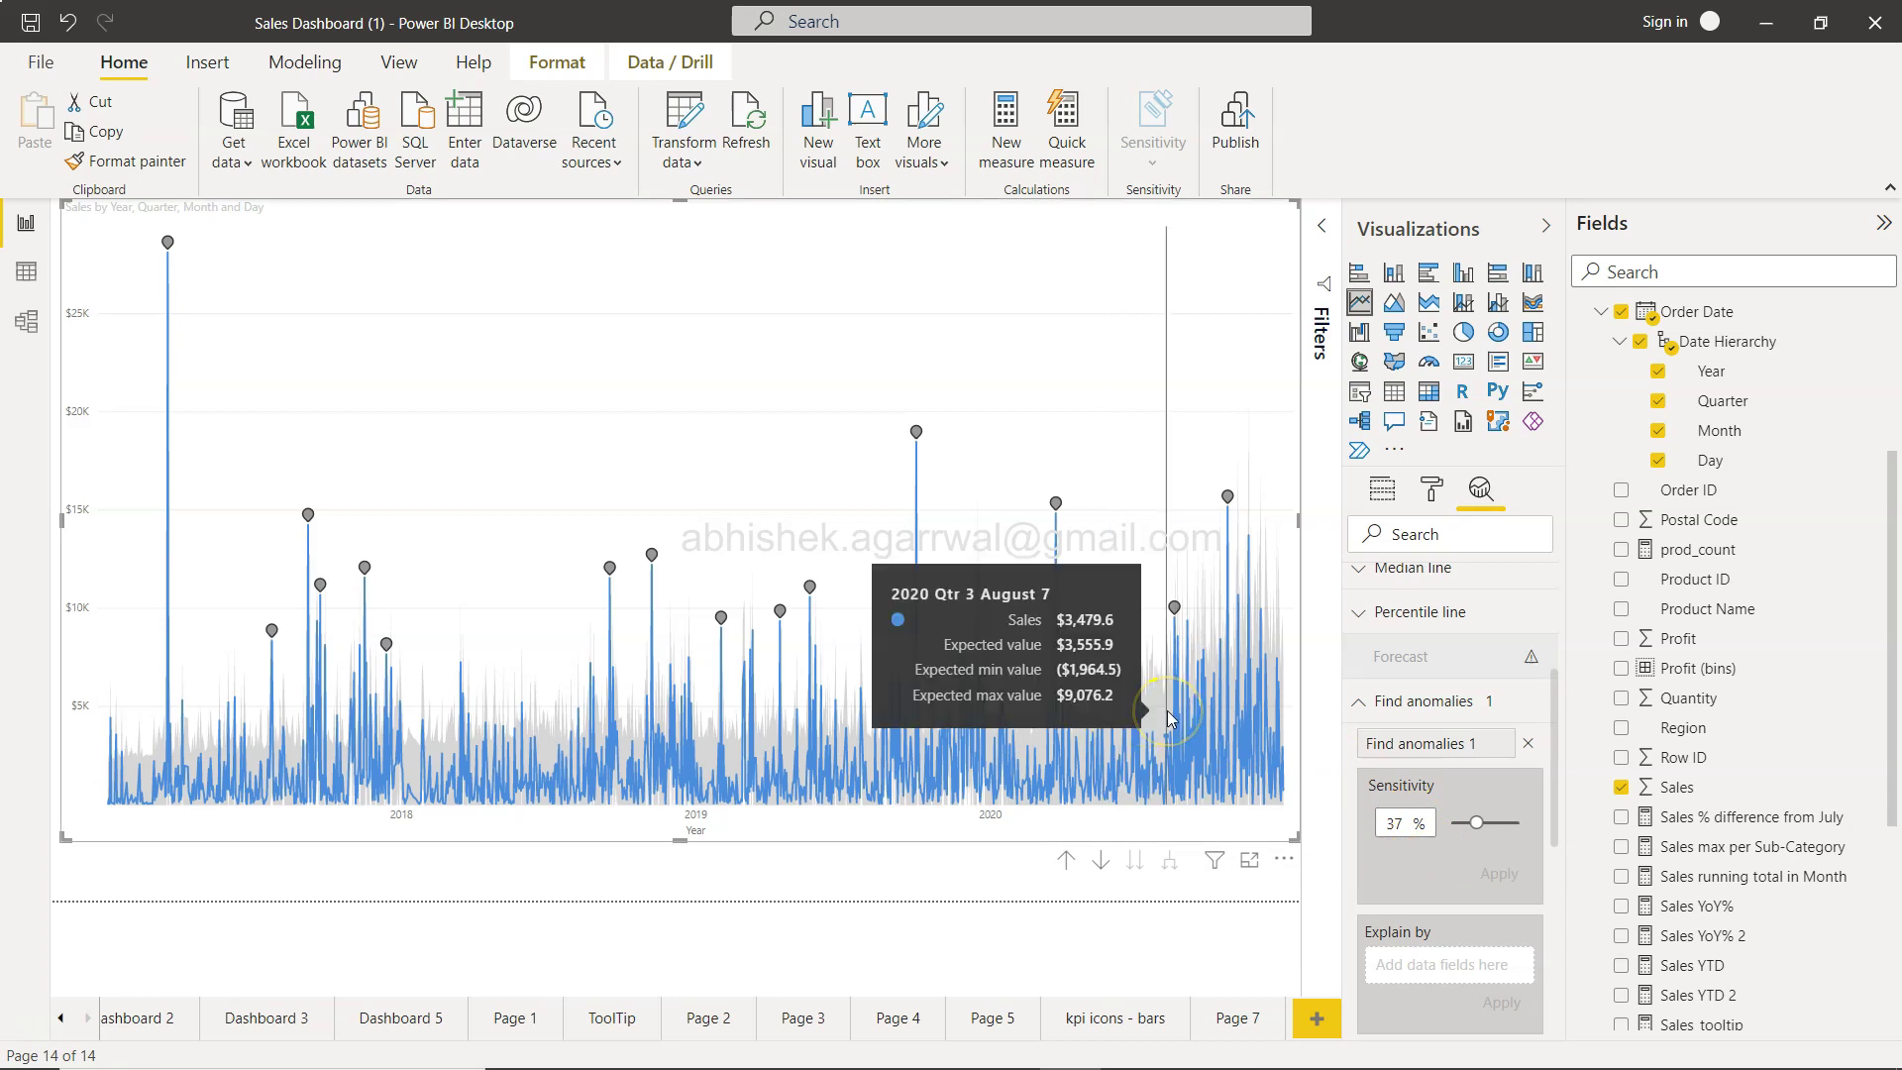
scroll(1505, 782, "down", 3)
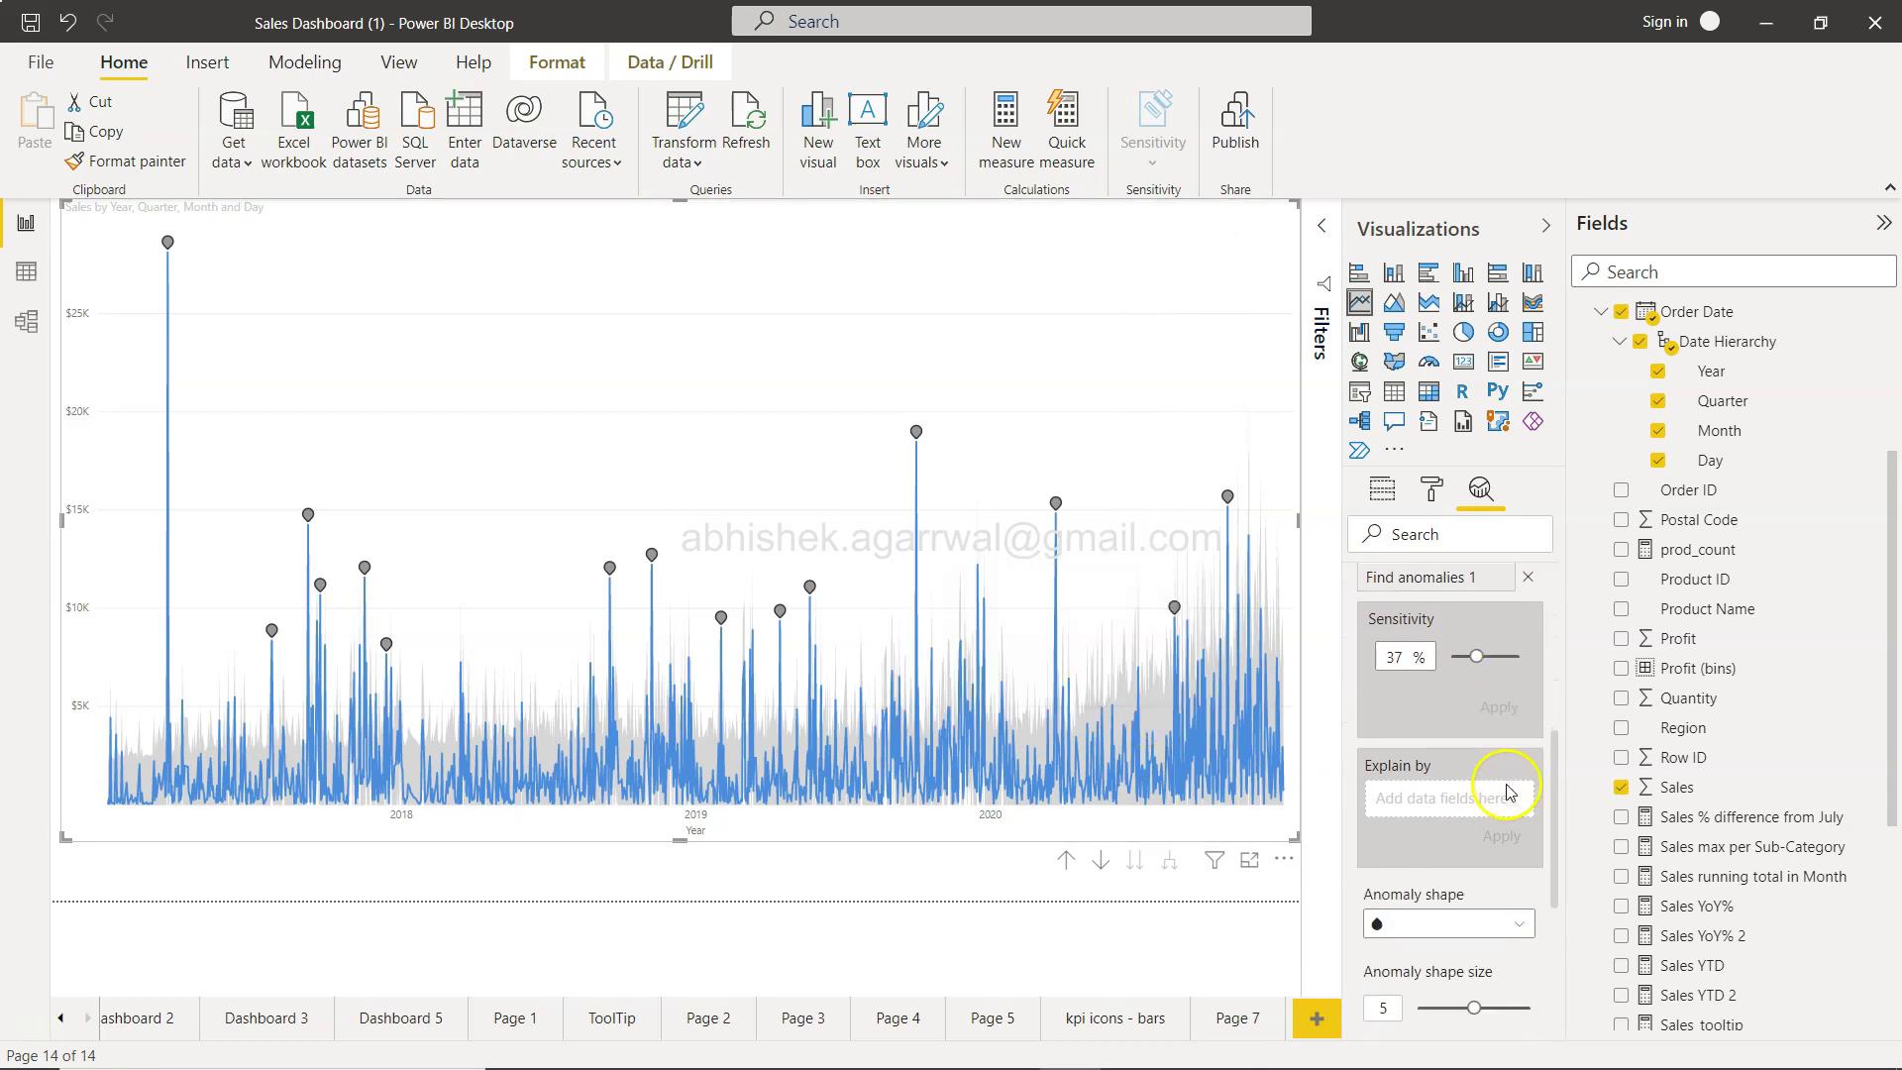
scroll(1506, 793, "down", 3)
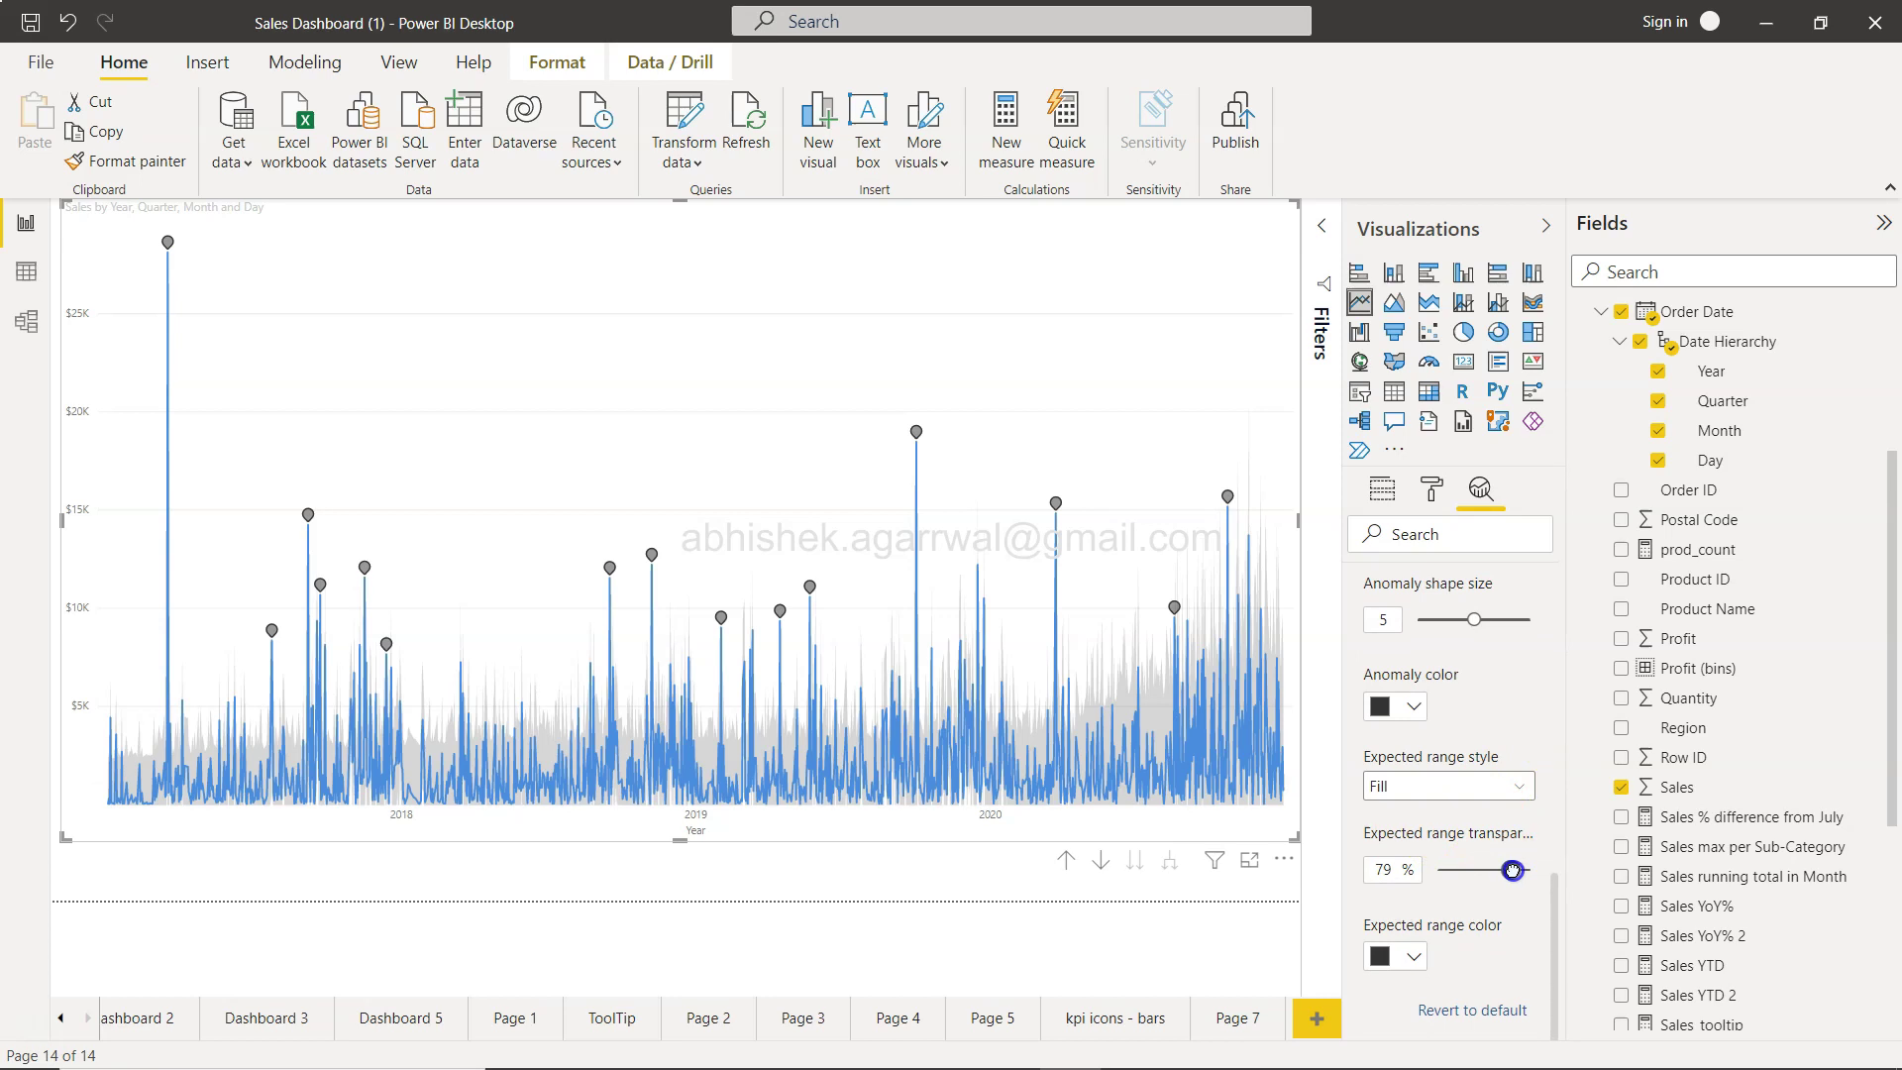
left_click_drag(1519, 869, 1458, 884)
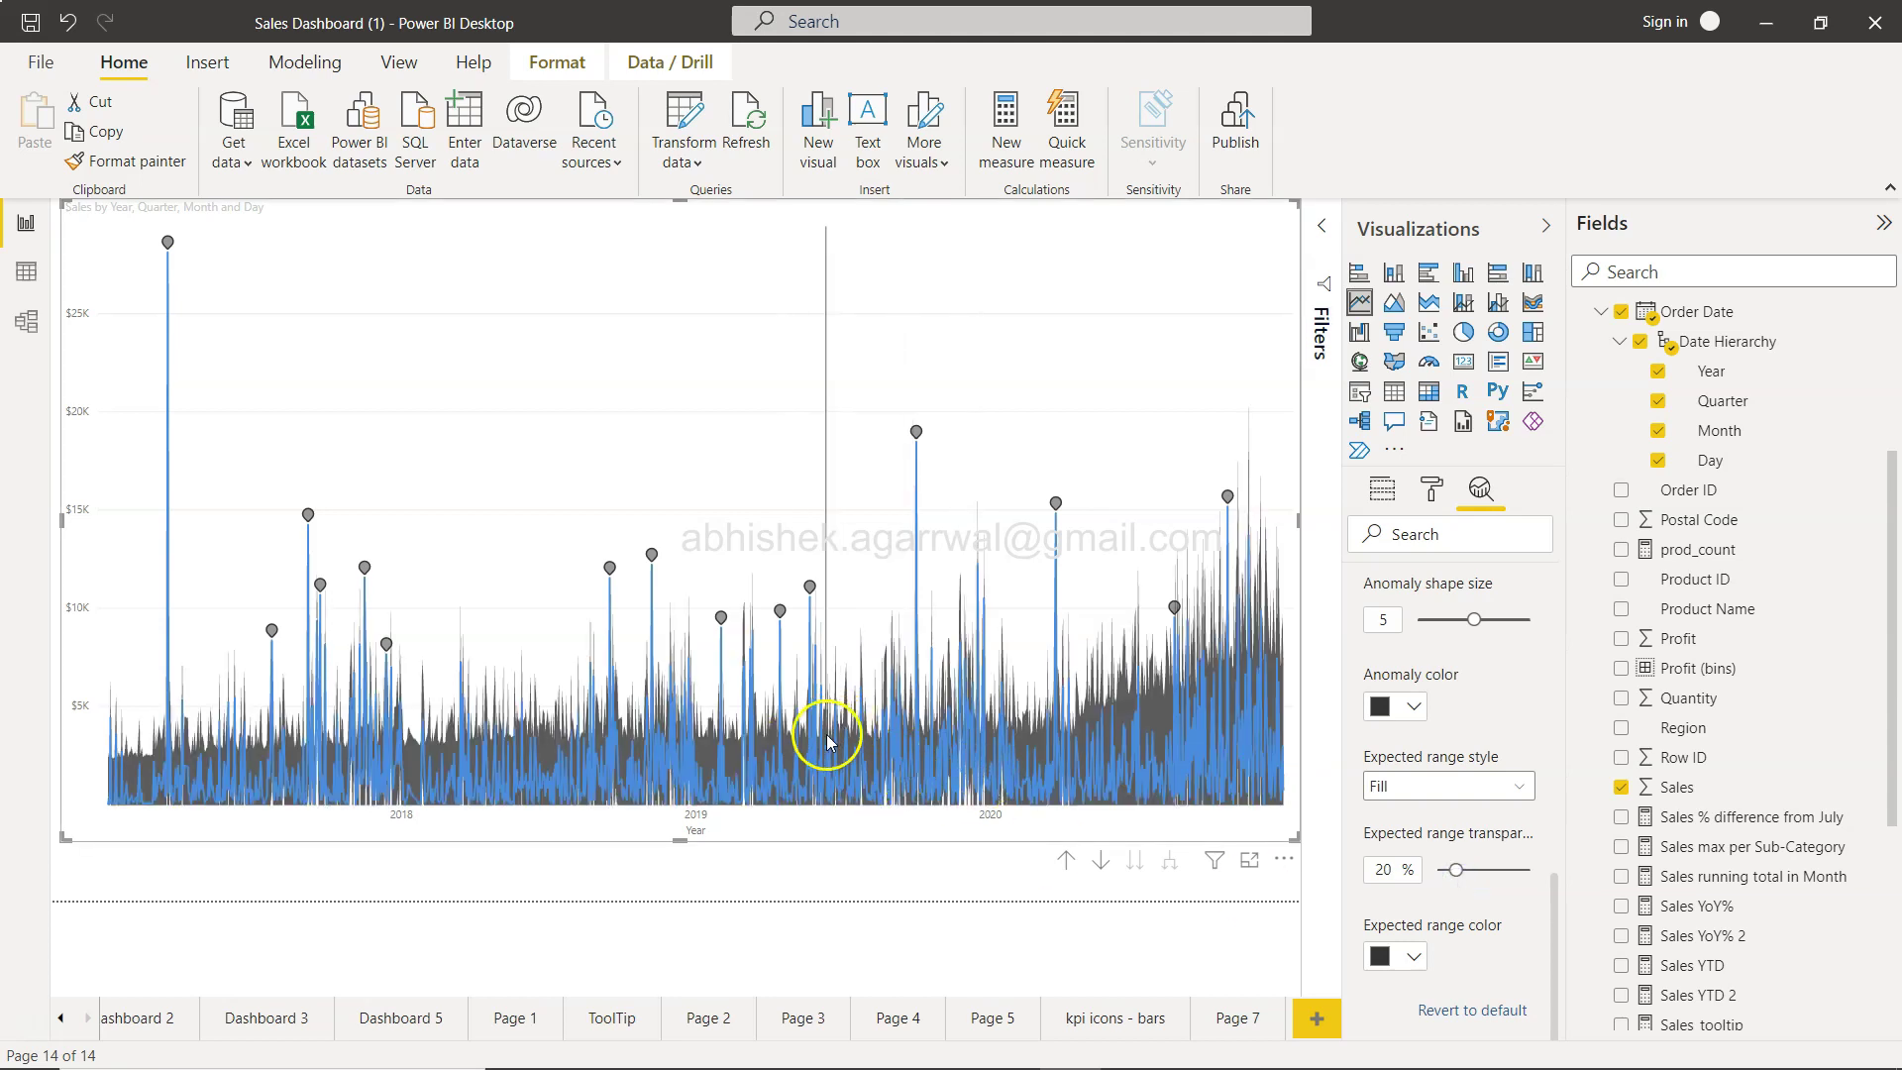
left_click_drag(1456, 870, 1518, 879)
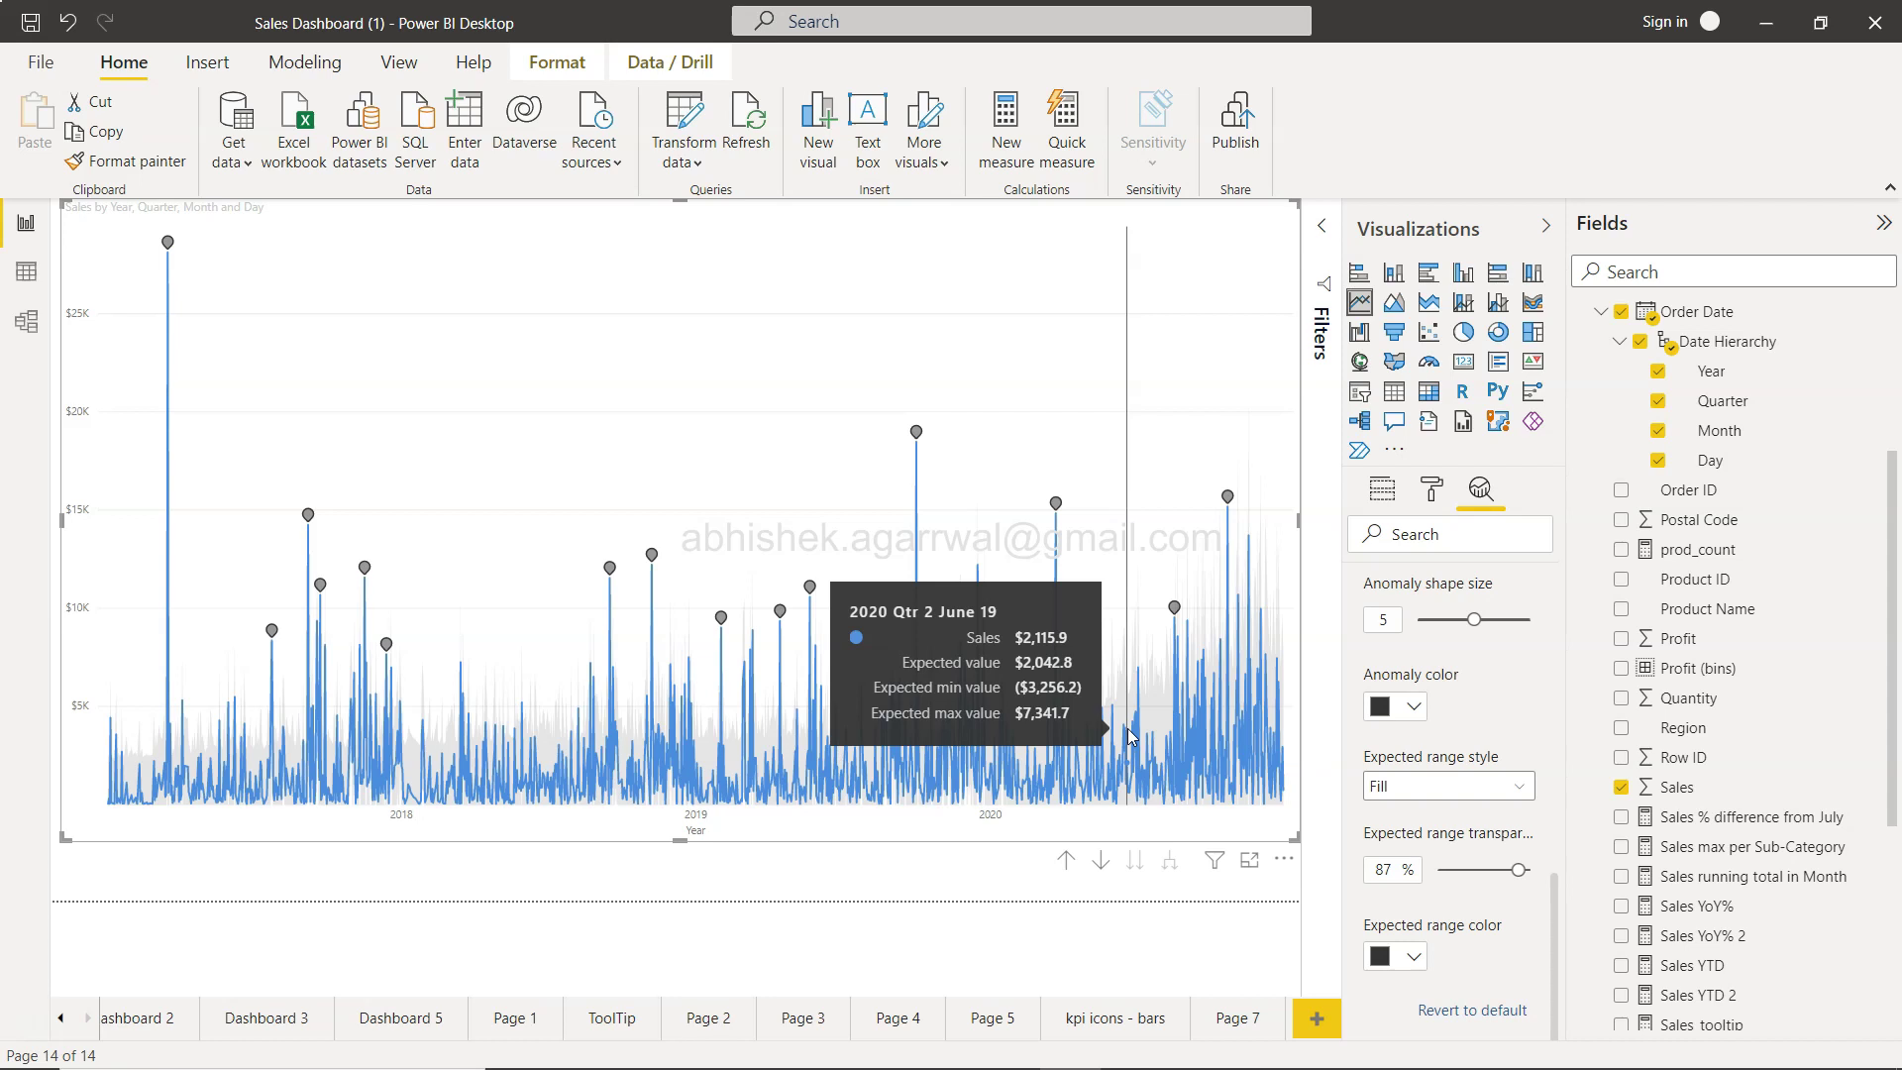
scroll(1505, 745, "up", 1)
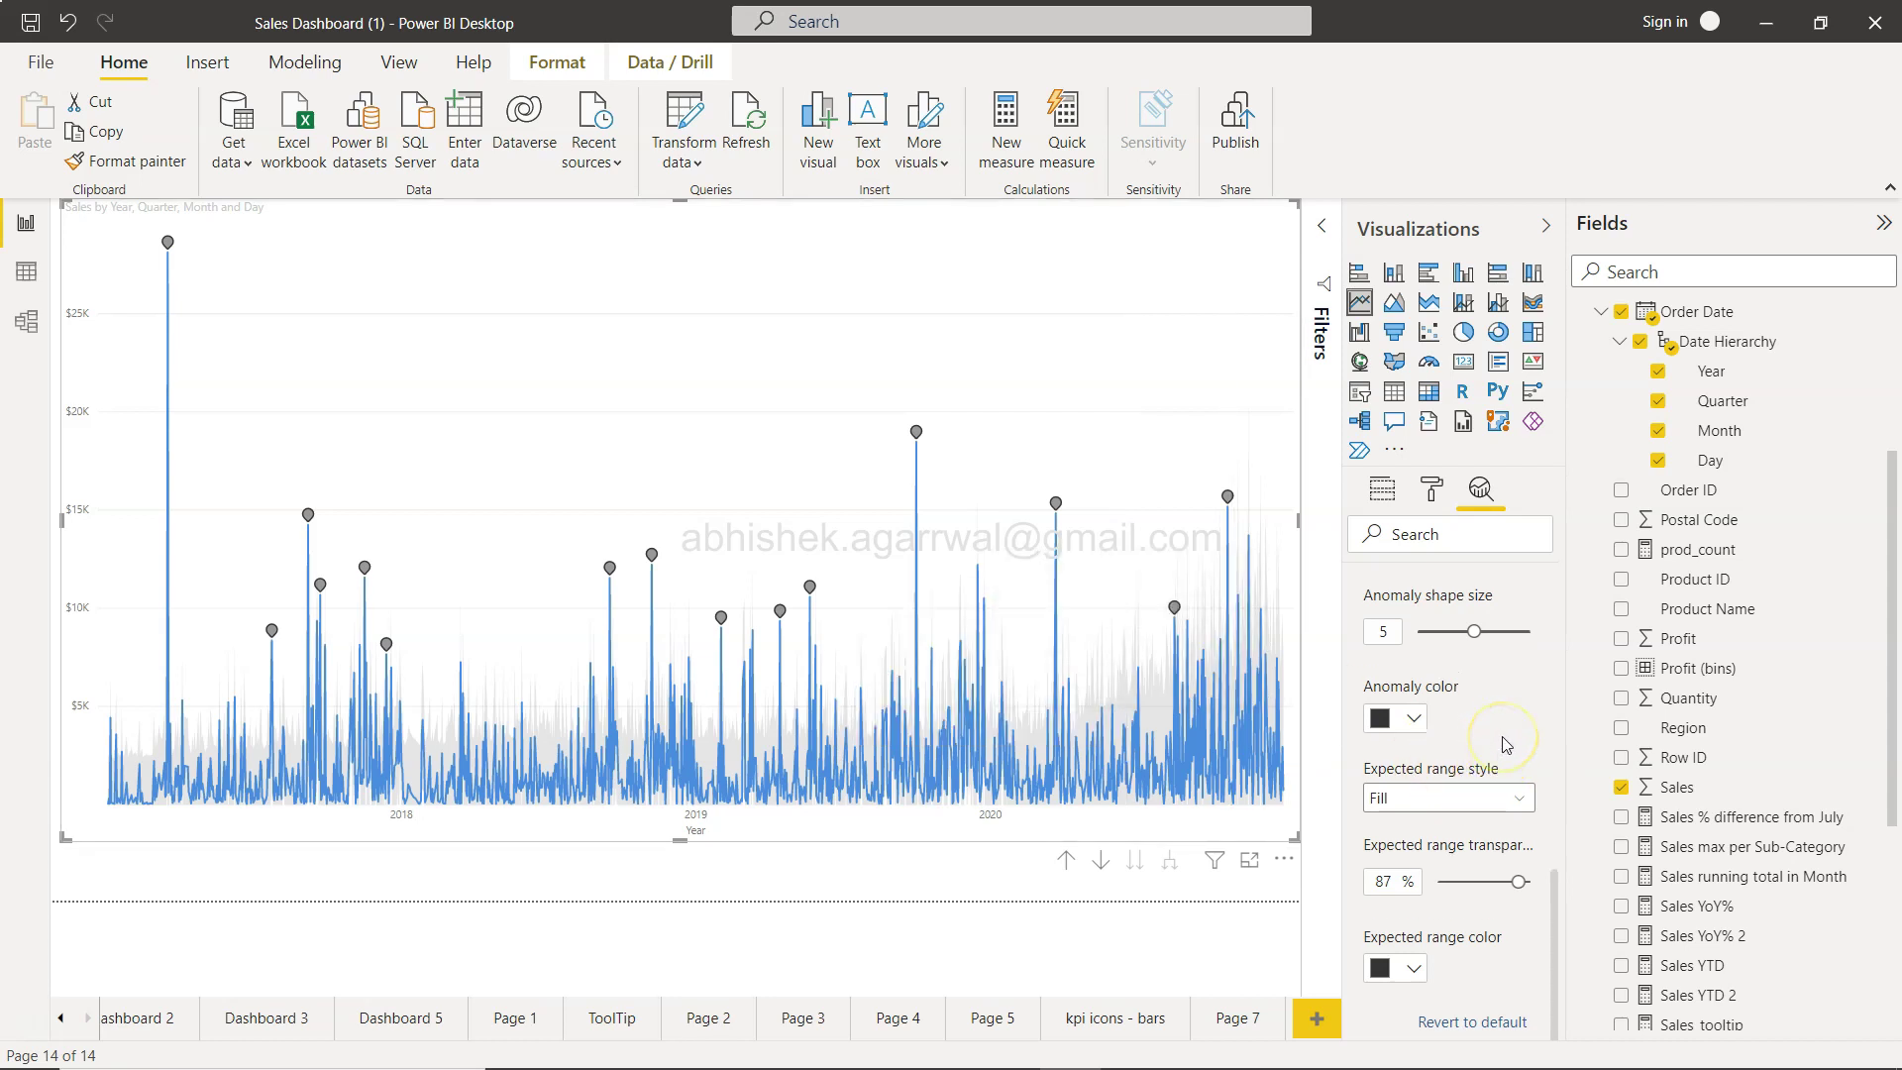
scroll(1504, 745, "up", 2)
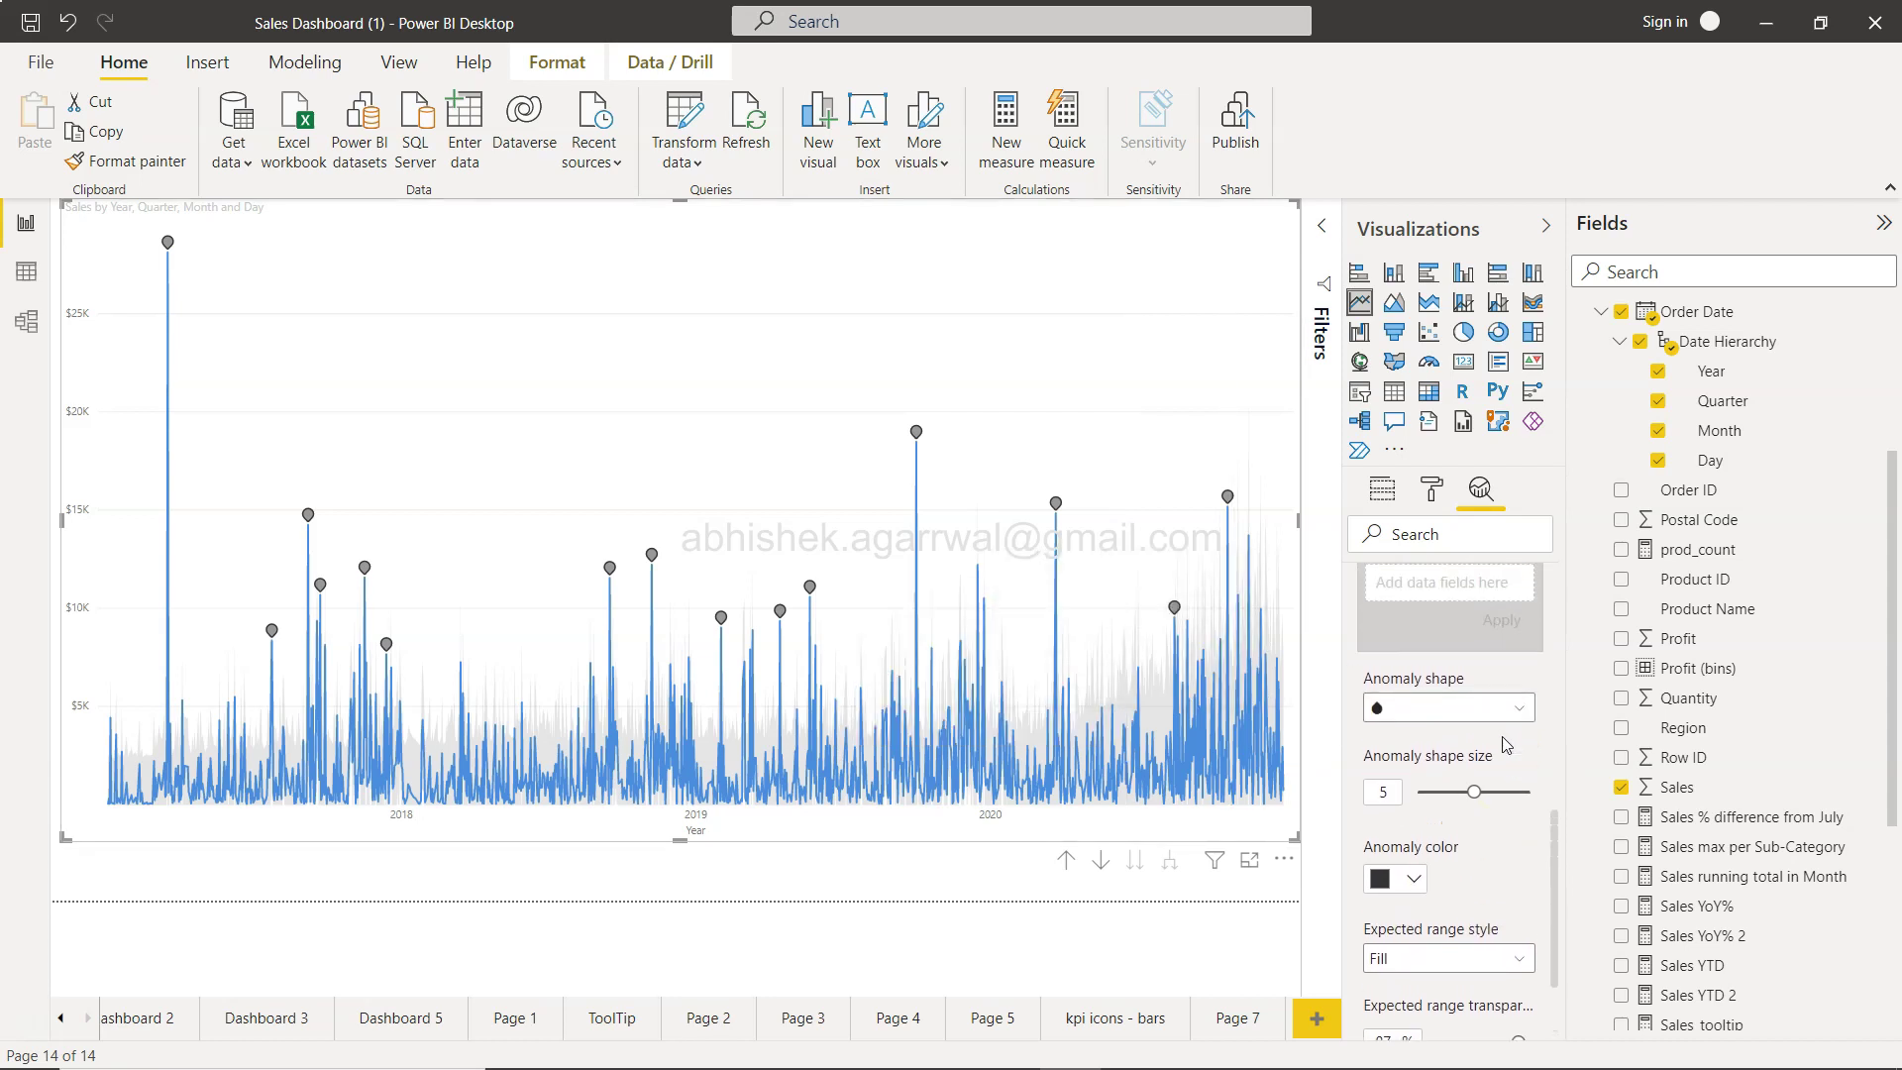
Make the anomaly markers red diamonds at shape size 10.
left_click(1434, 709)
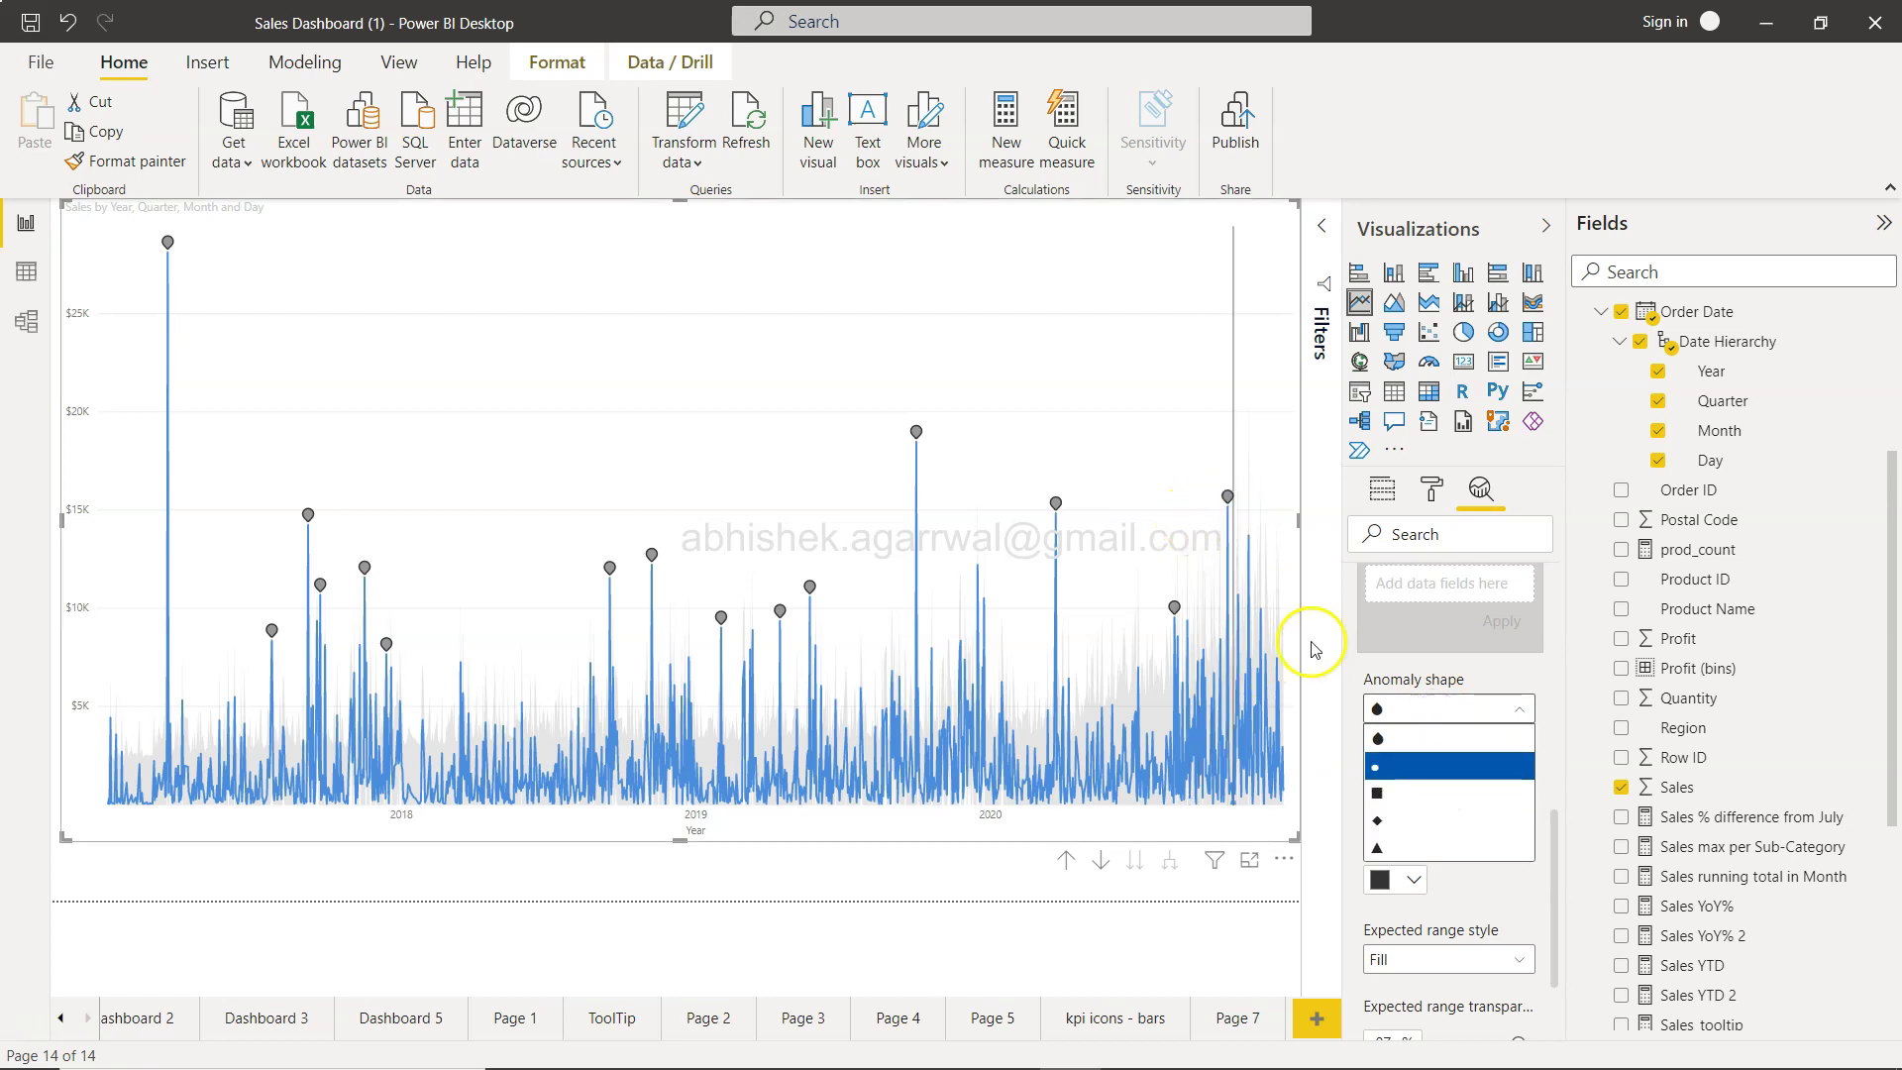
left_click(1423, 822)
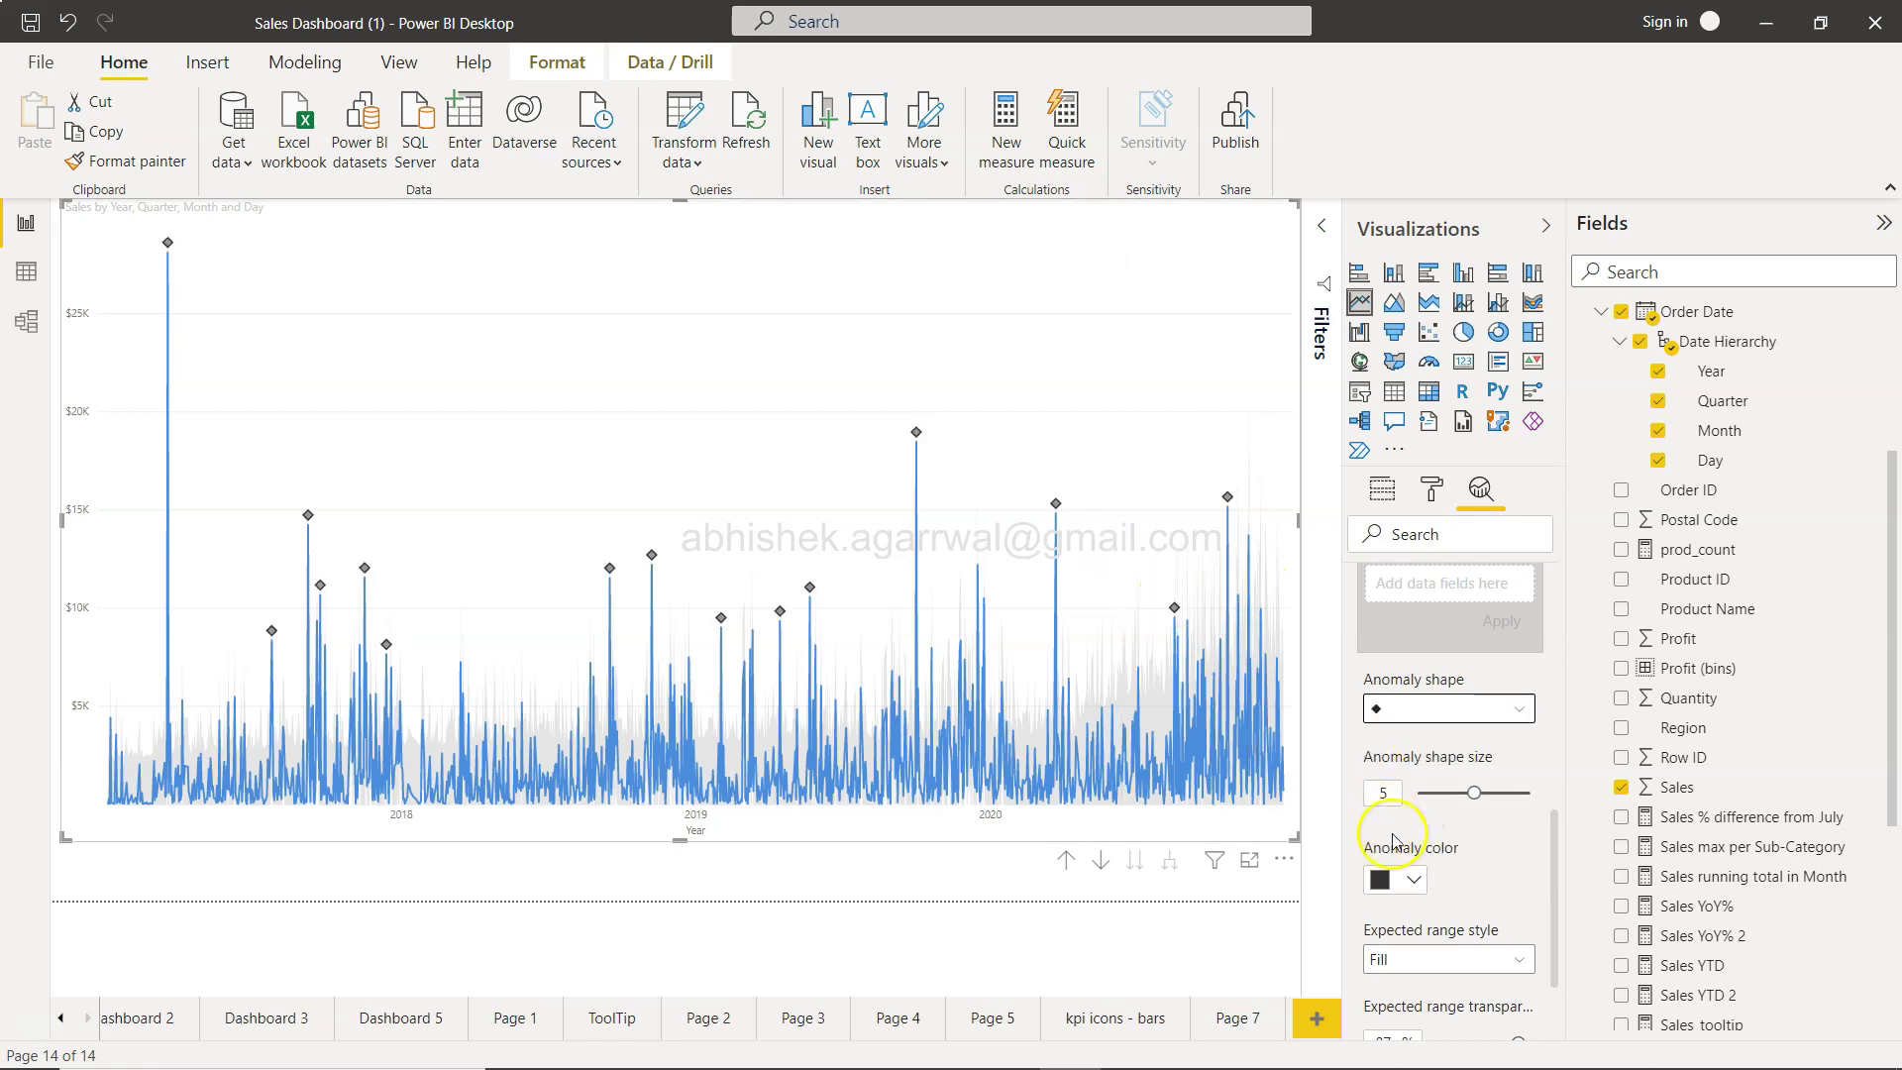
left_click(1407, 875)
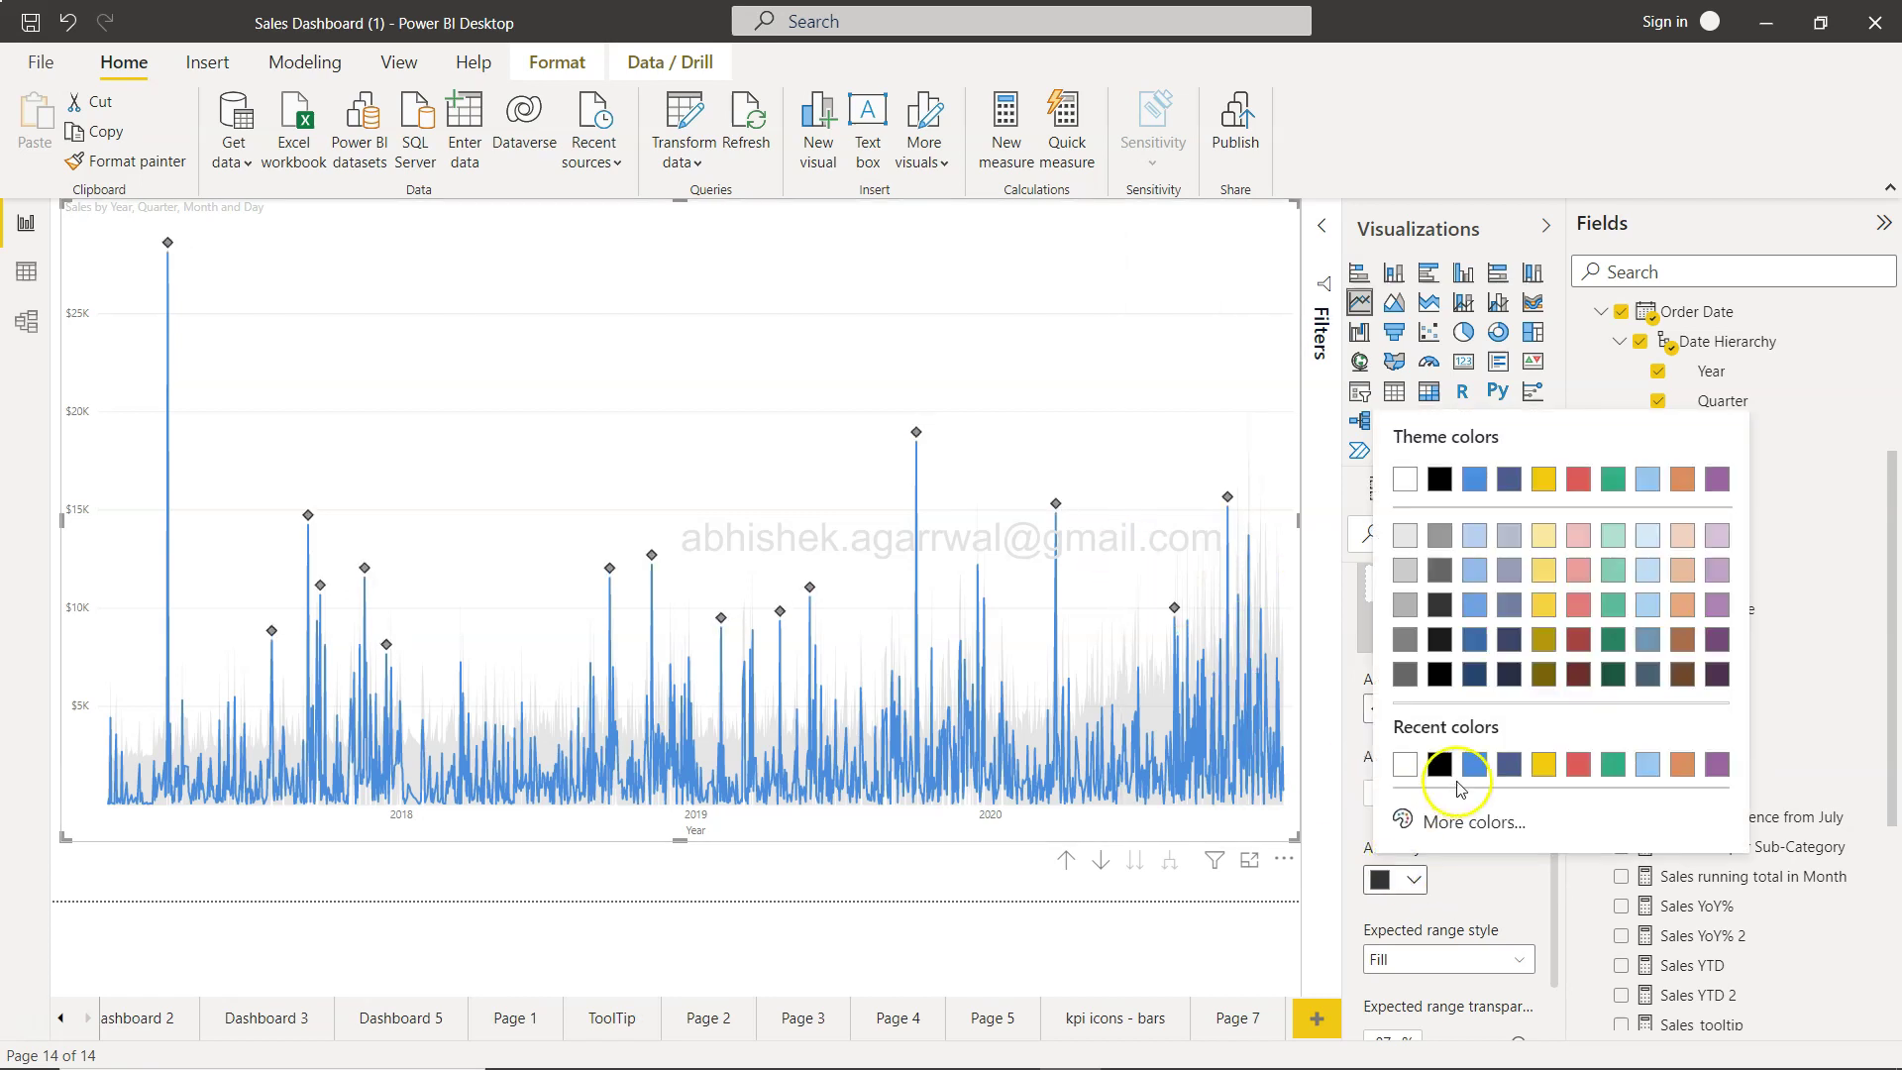
left_click(1578, 764)
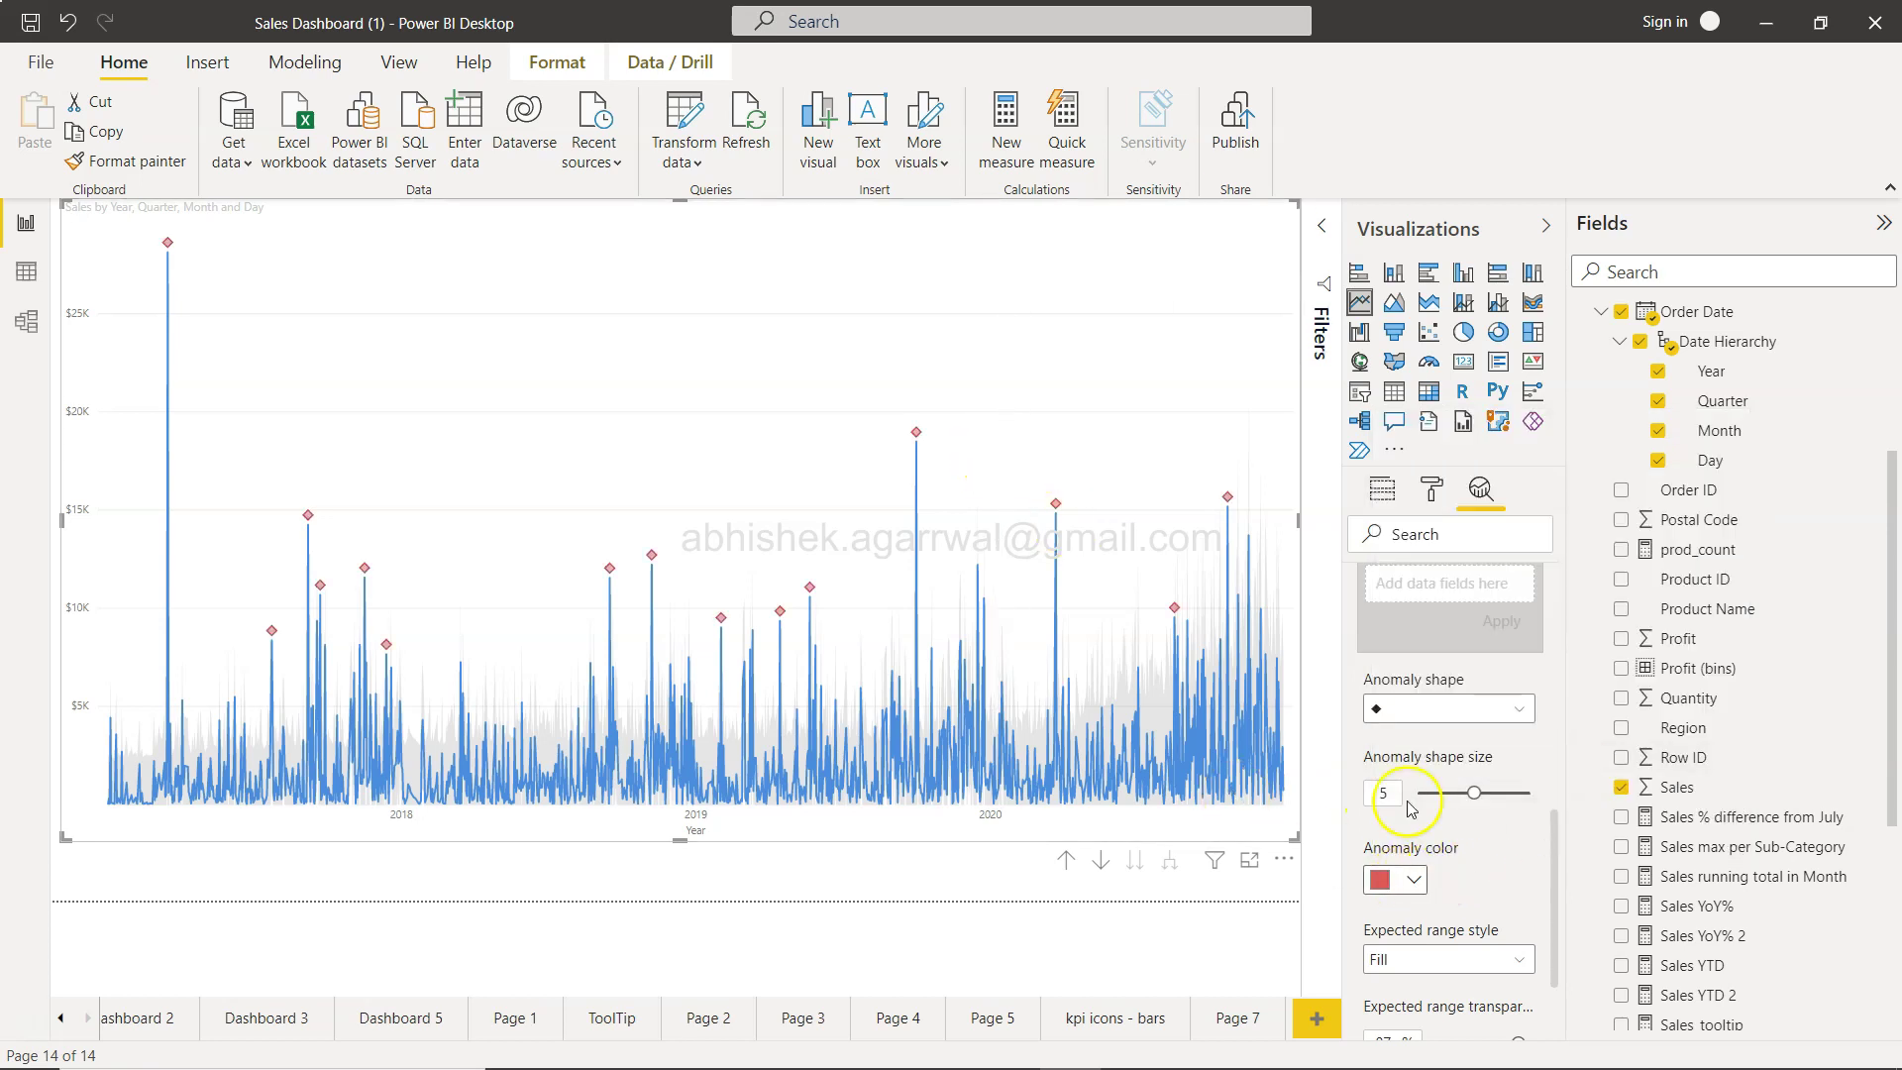
left_click_drag(1470, 793, 1528, 791)
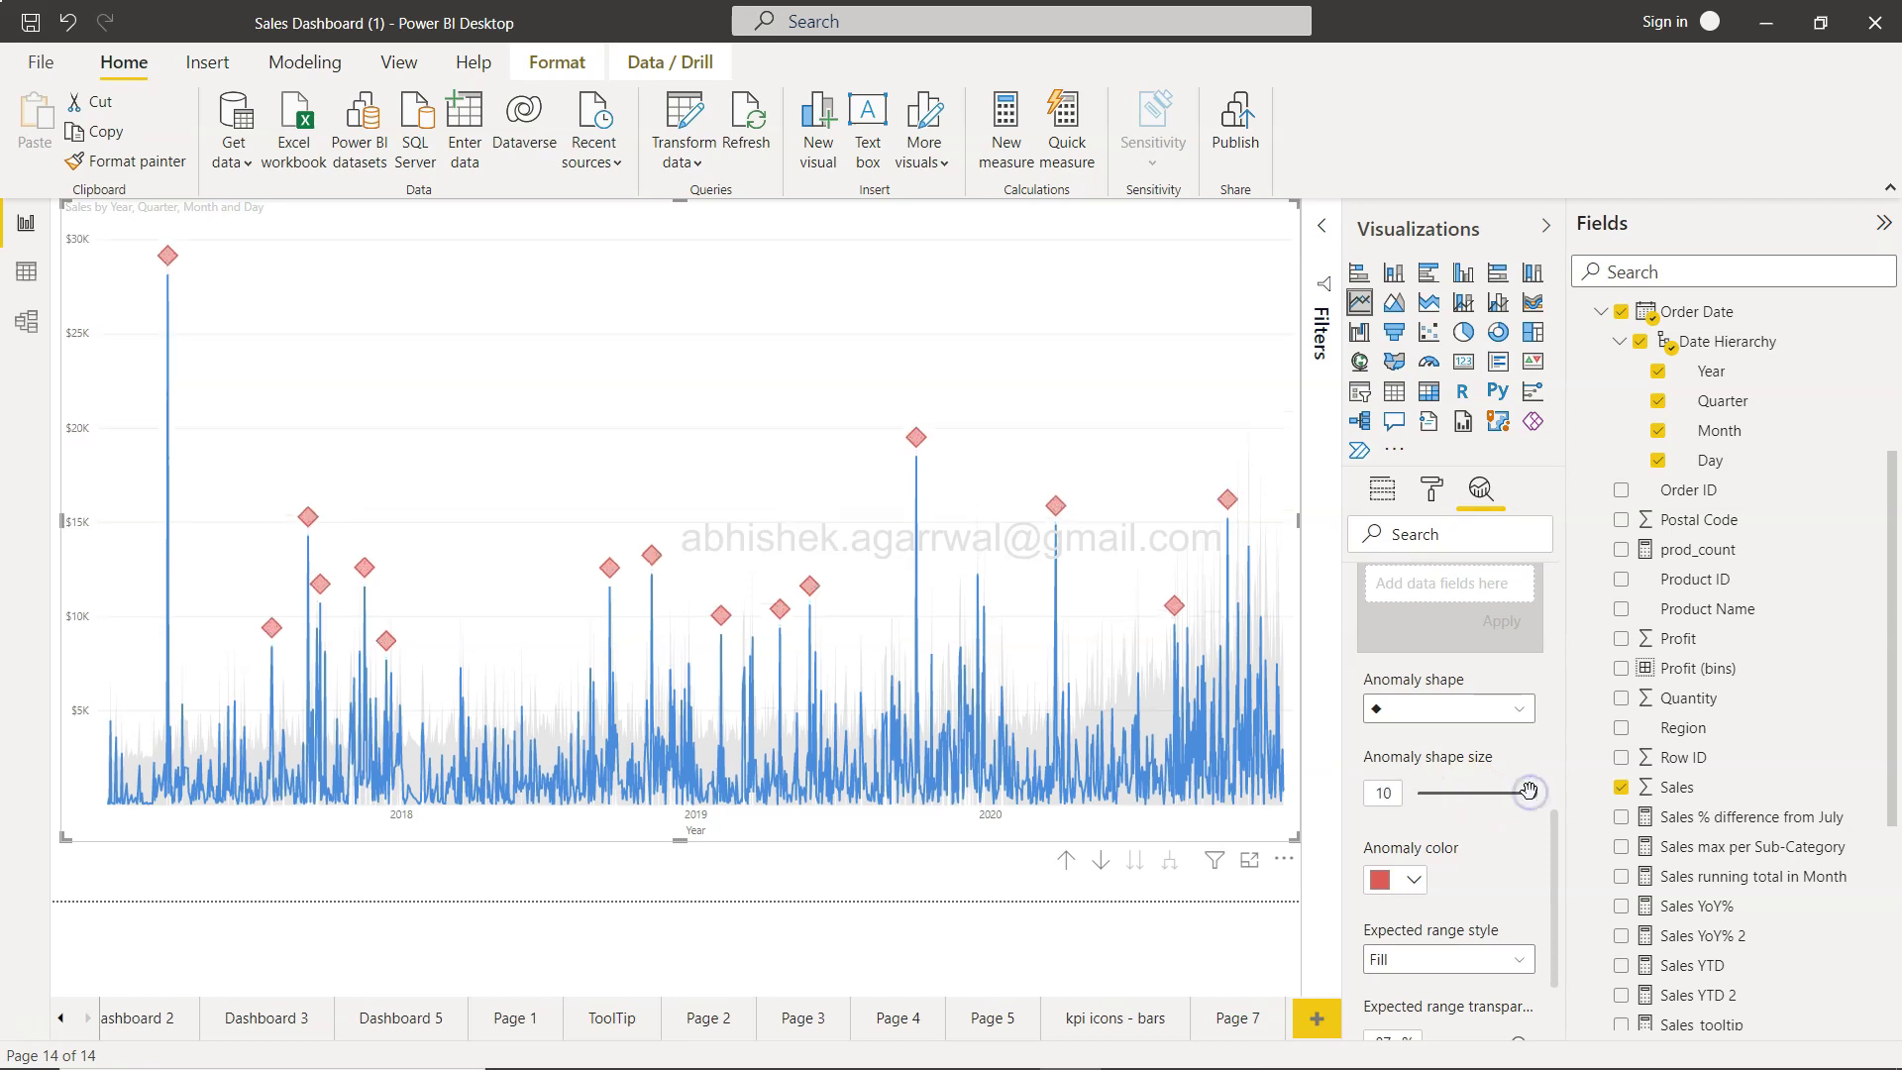
scroll(1516, 852, "down", 3)
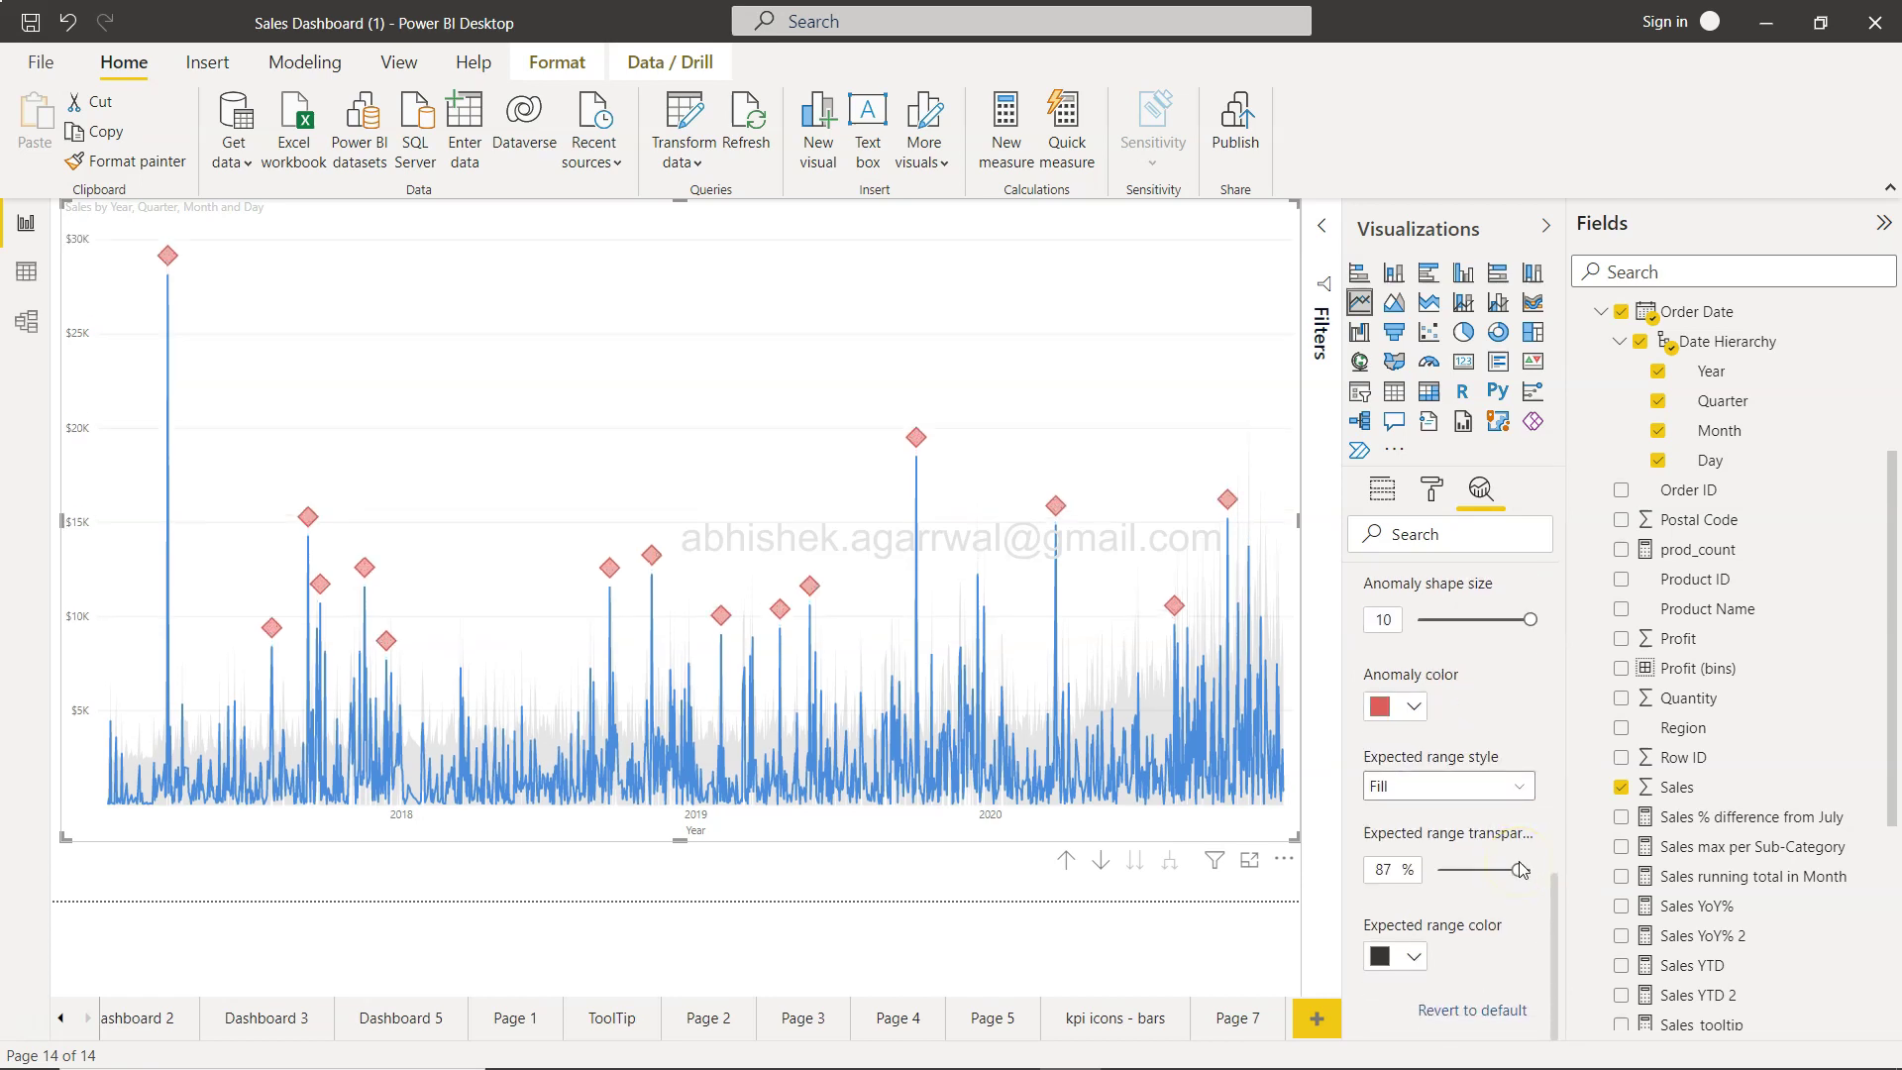
scroll(1465, 912, "up", 4)
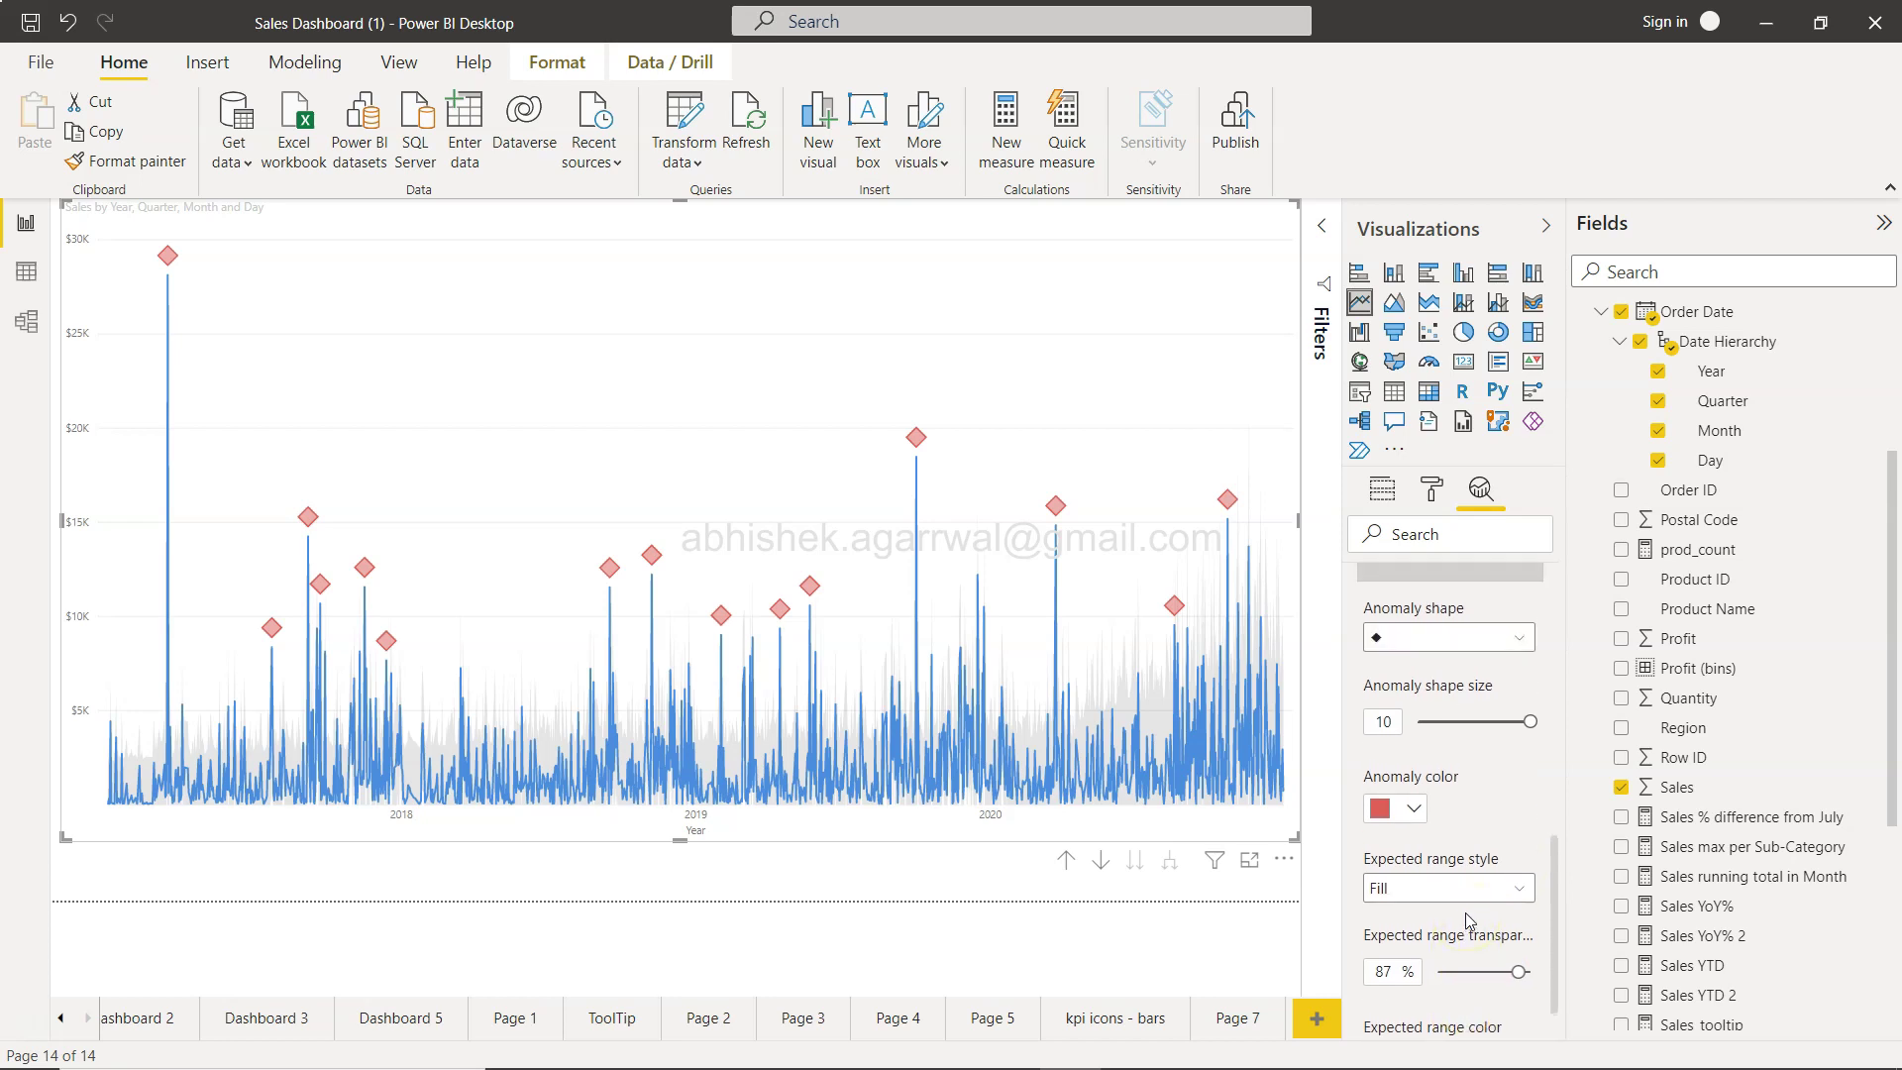
Add Country/Region to the Find anomalies Explain by field and apply it.
scroll(1464, 912, "up", 3)
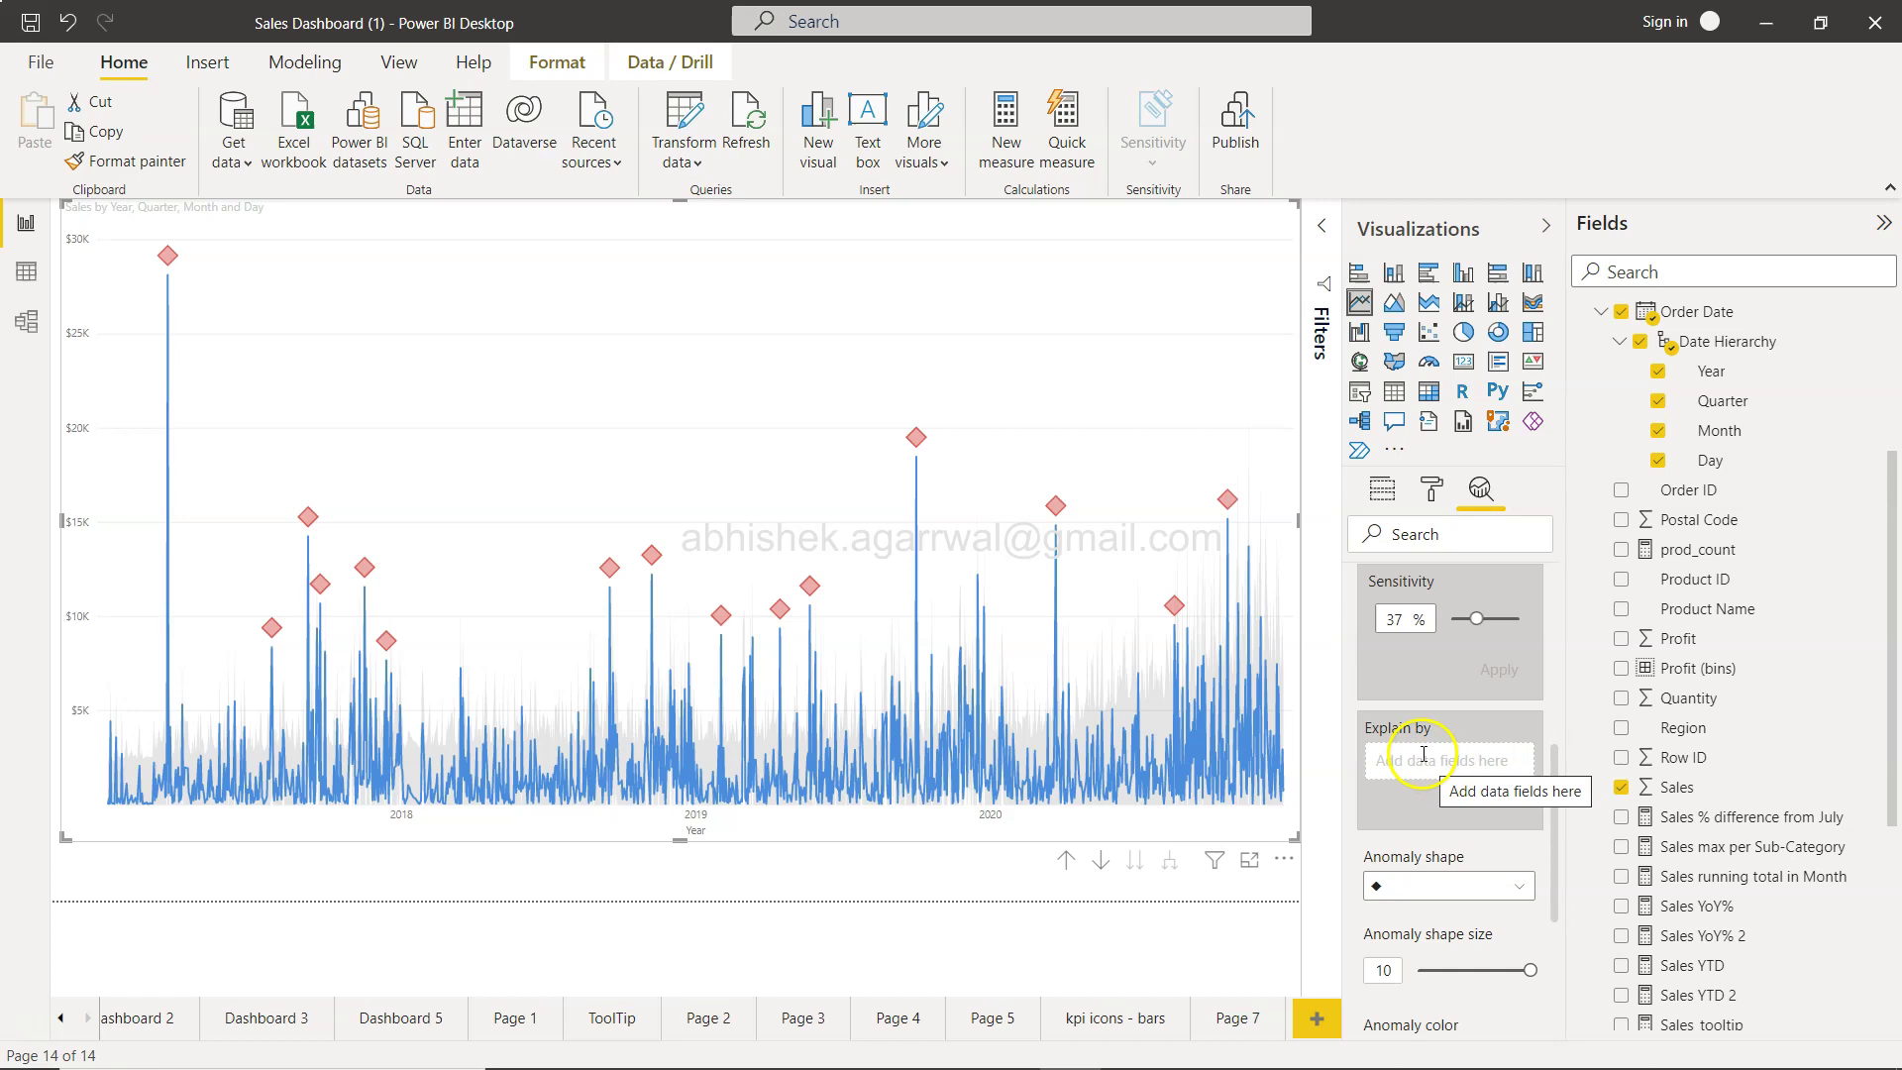
mouse_move(1055, 505)
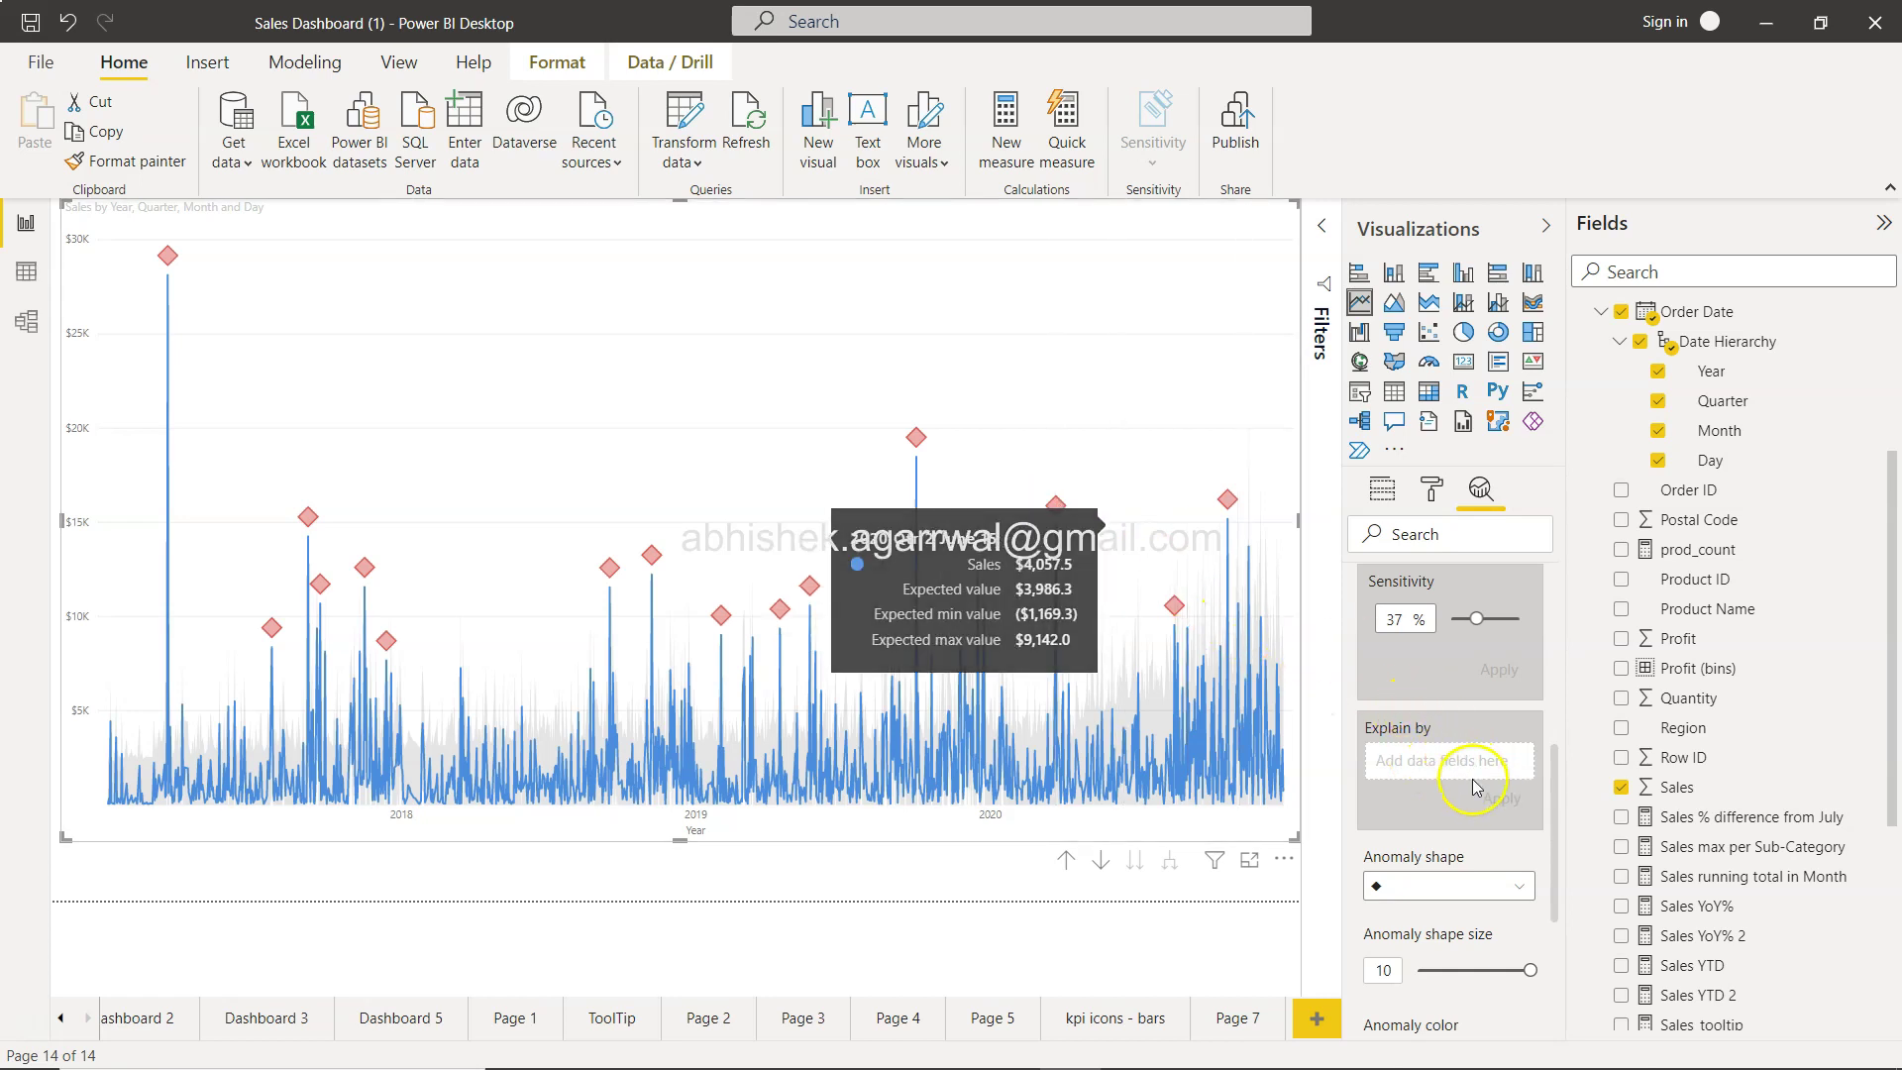
scroll(1680, 702, "down", 1)
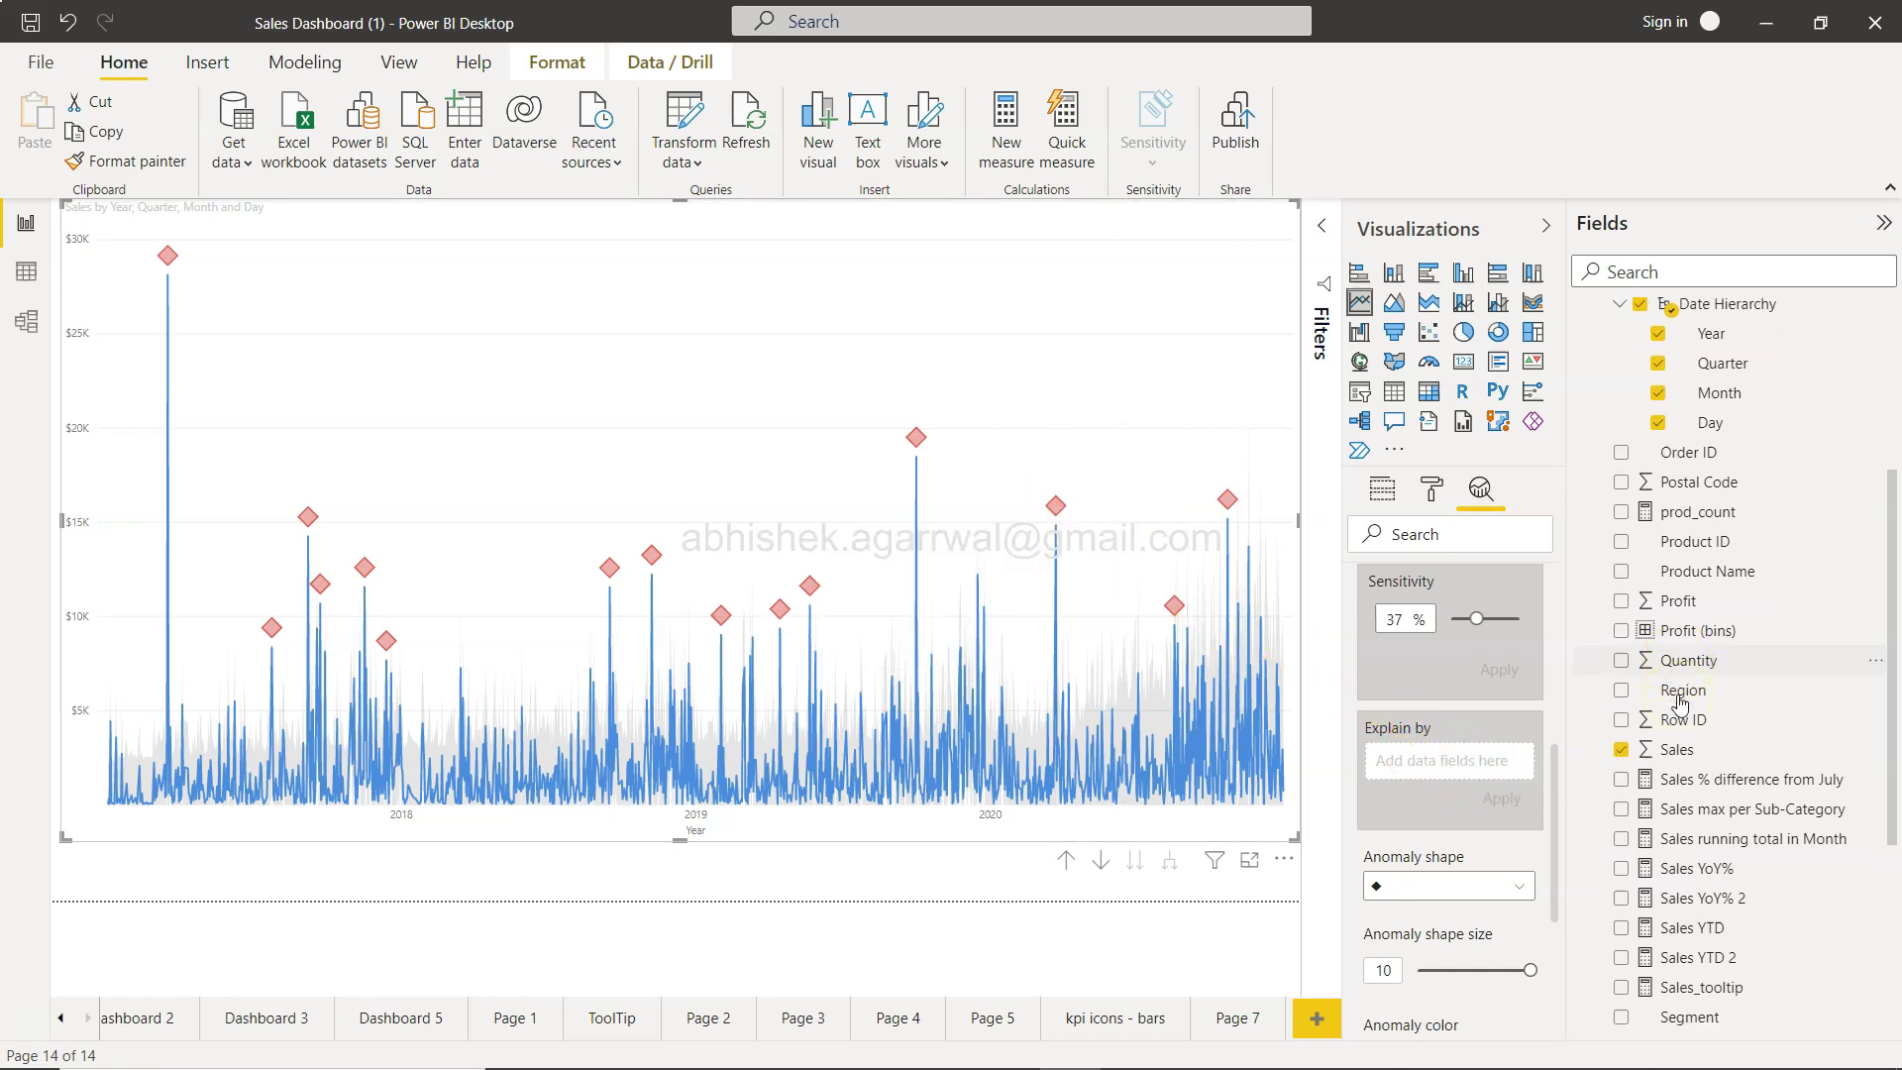
scroll(1680, 702, "up", 2)
scroll(1679, 701, "up", 5)
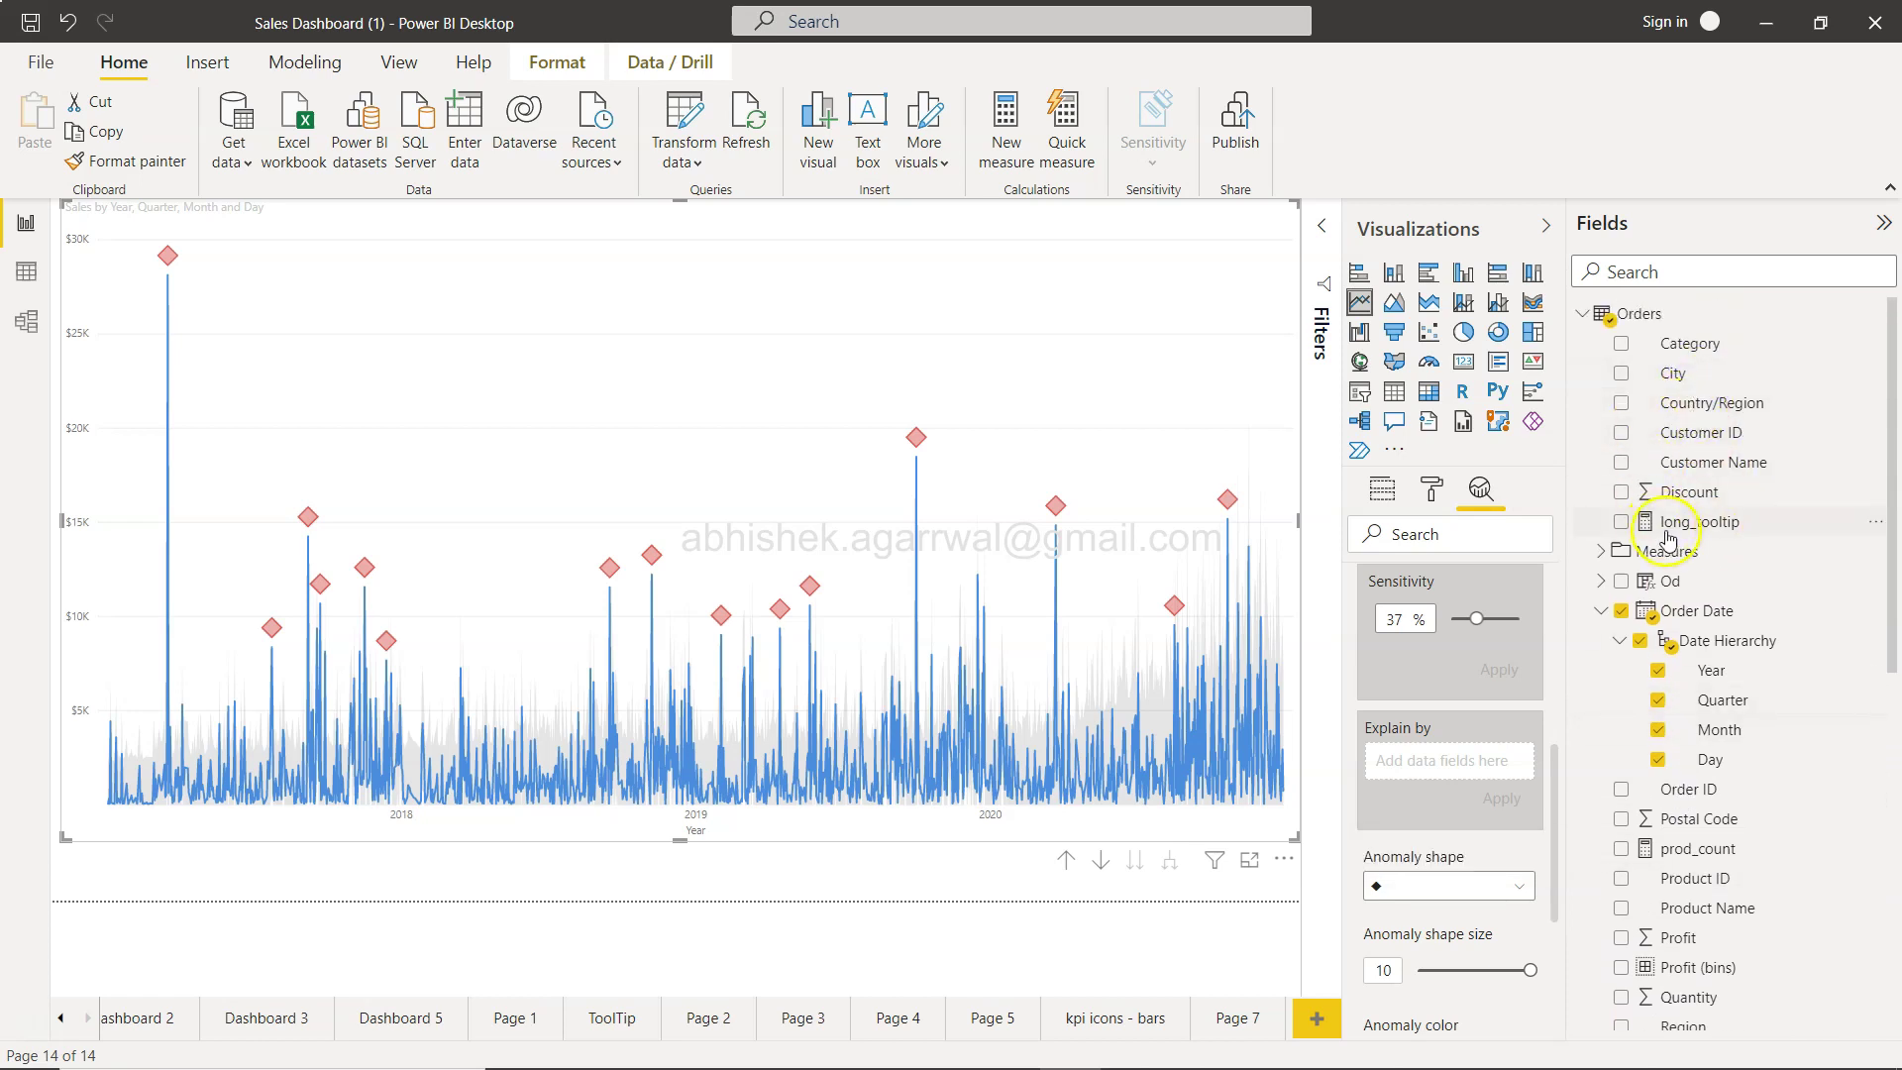
left_click_drag(1724, 402, 1433, 764)
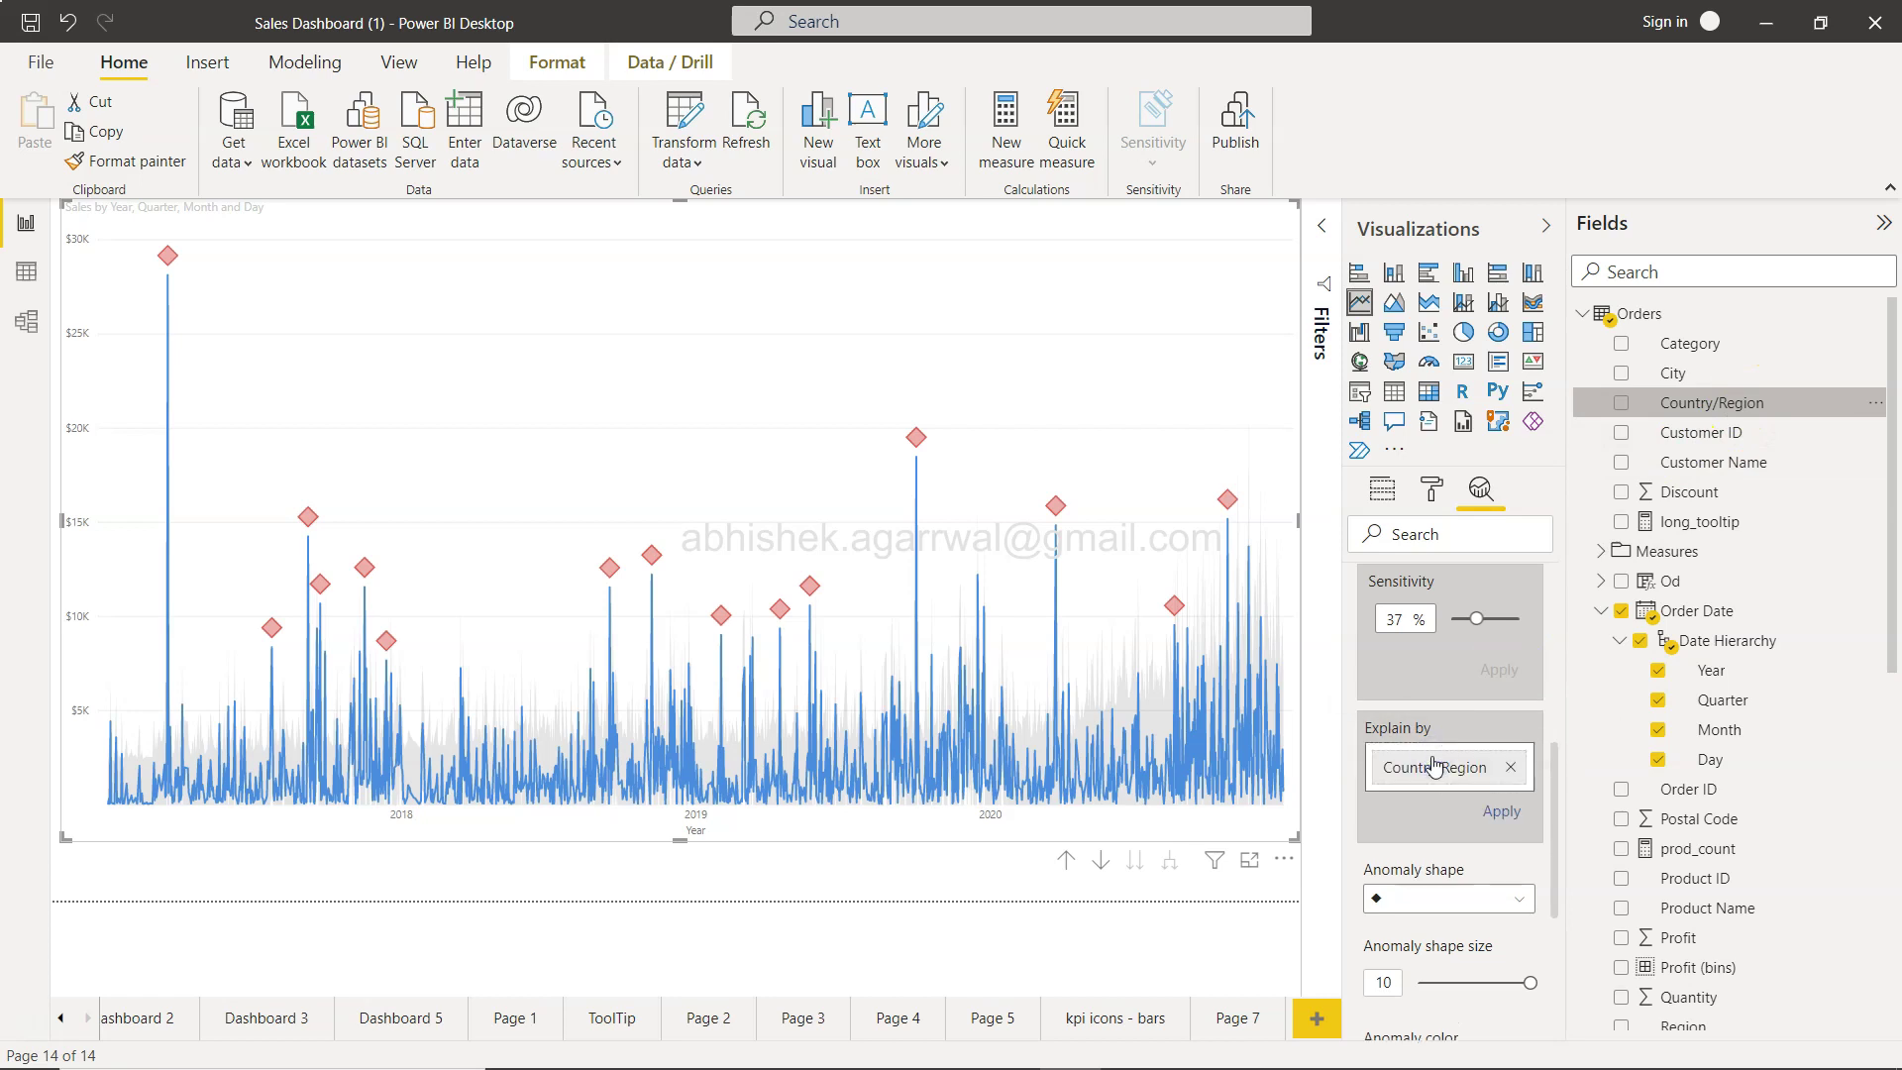
left_click(1502, 818)
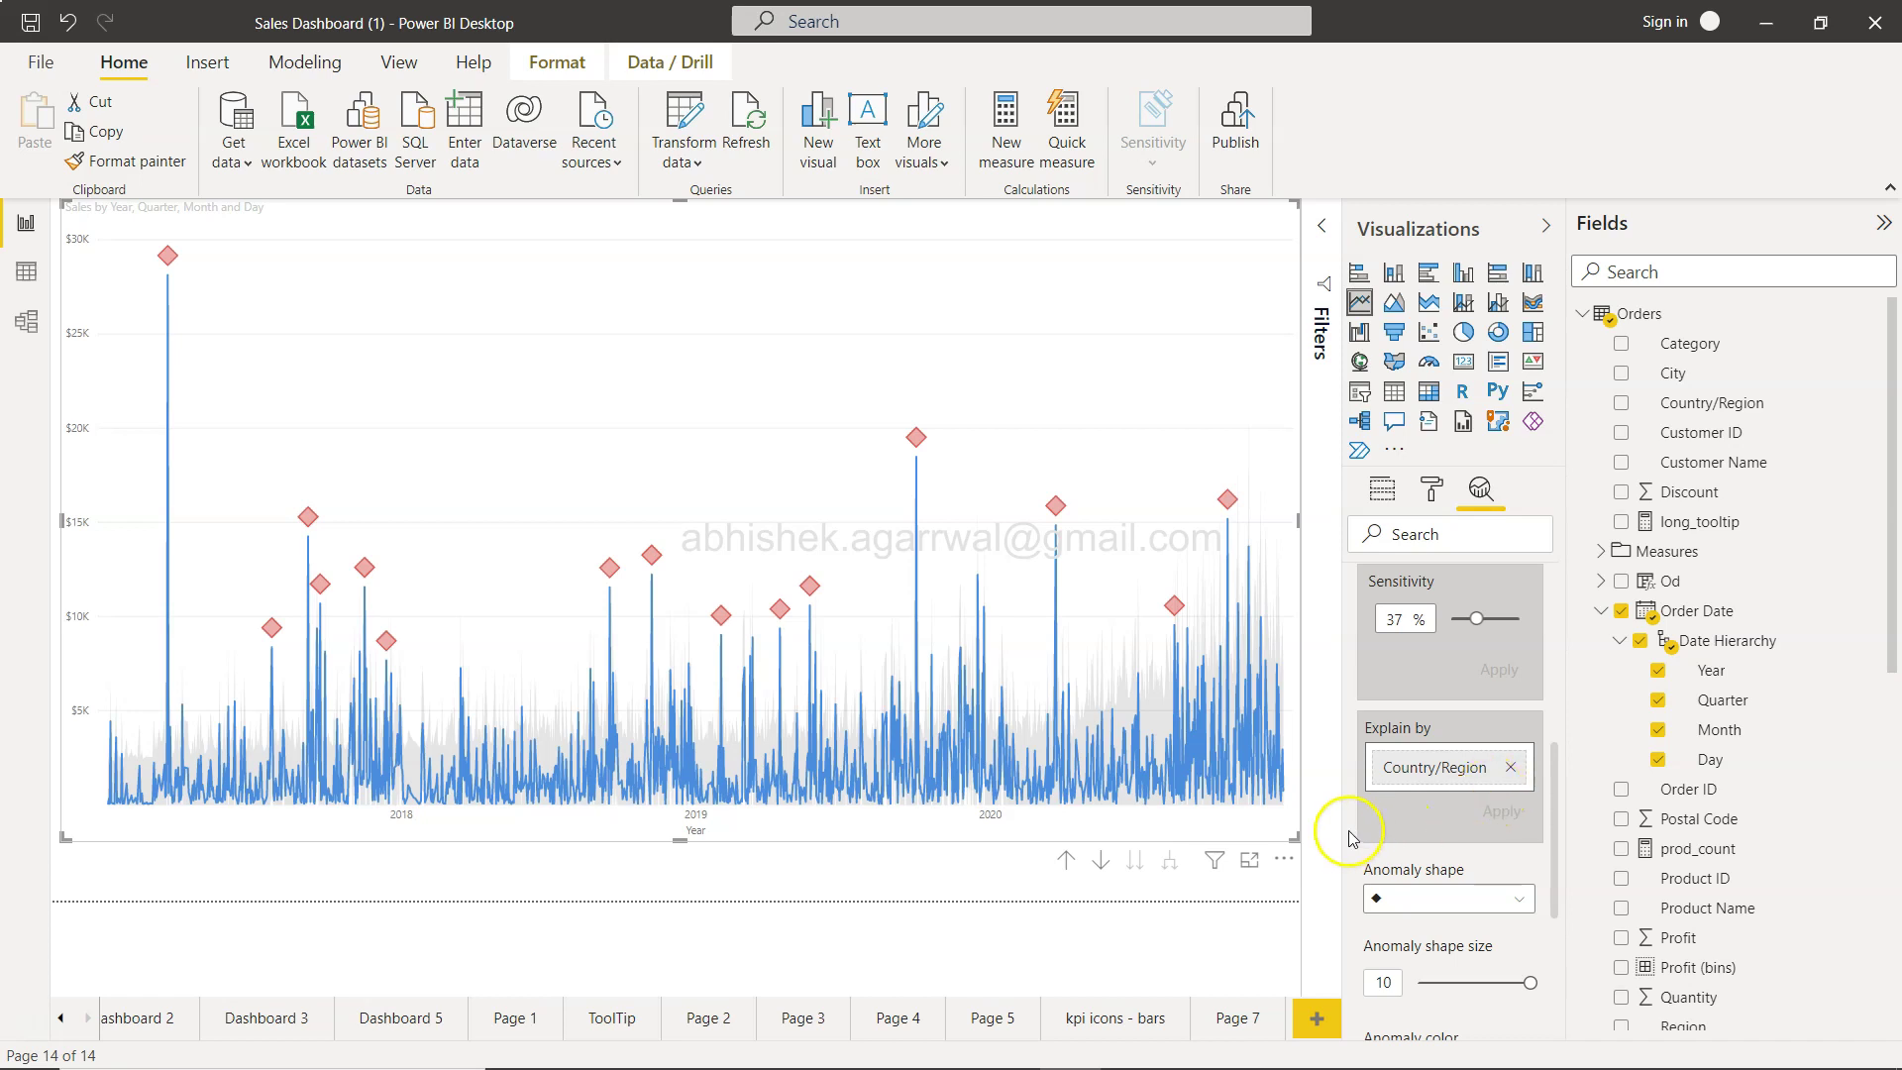
scroll(1509, 822, "down", 3)
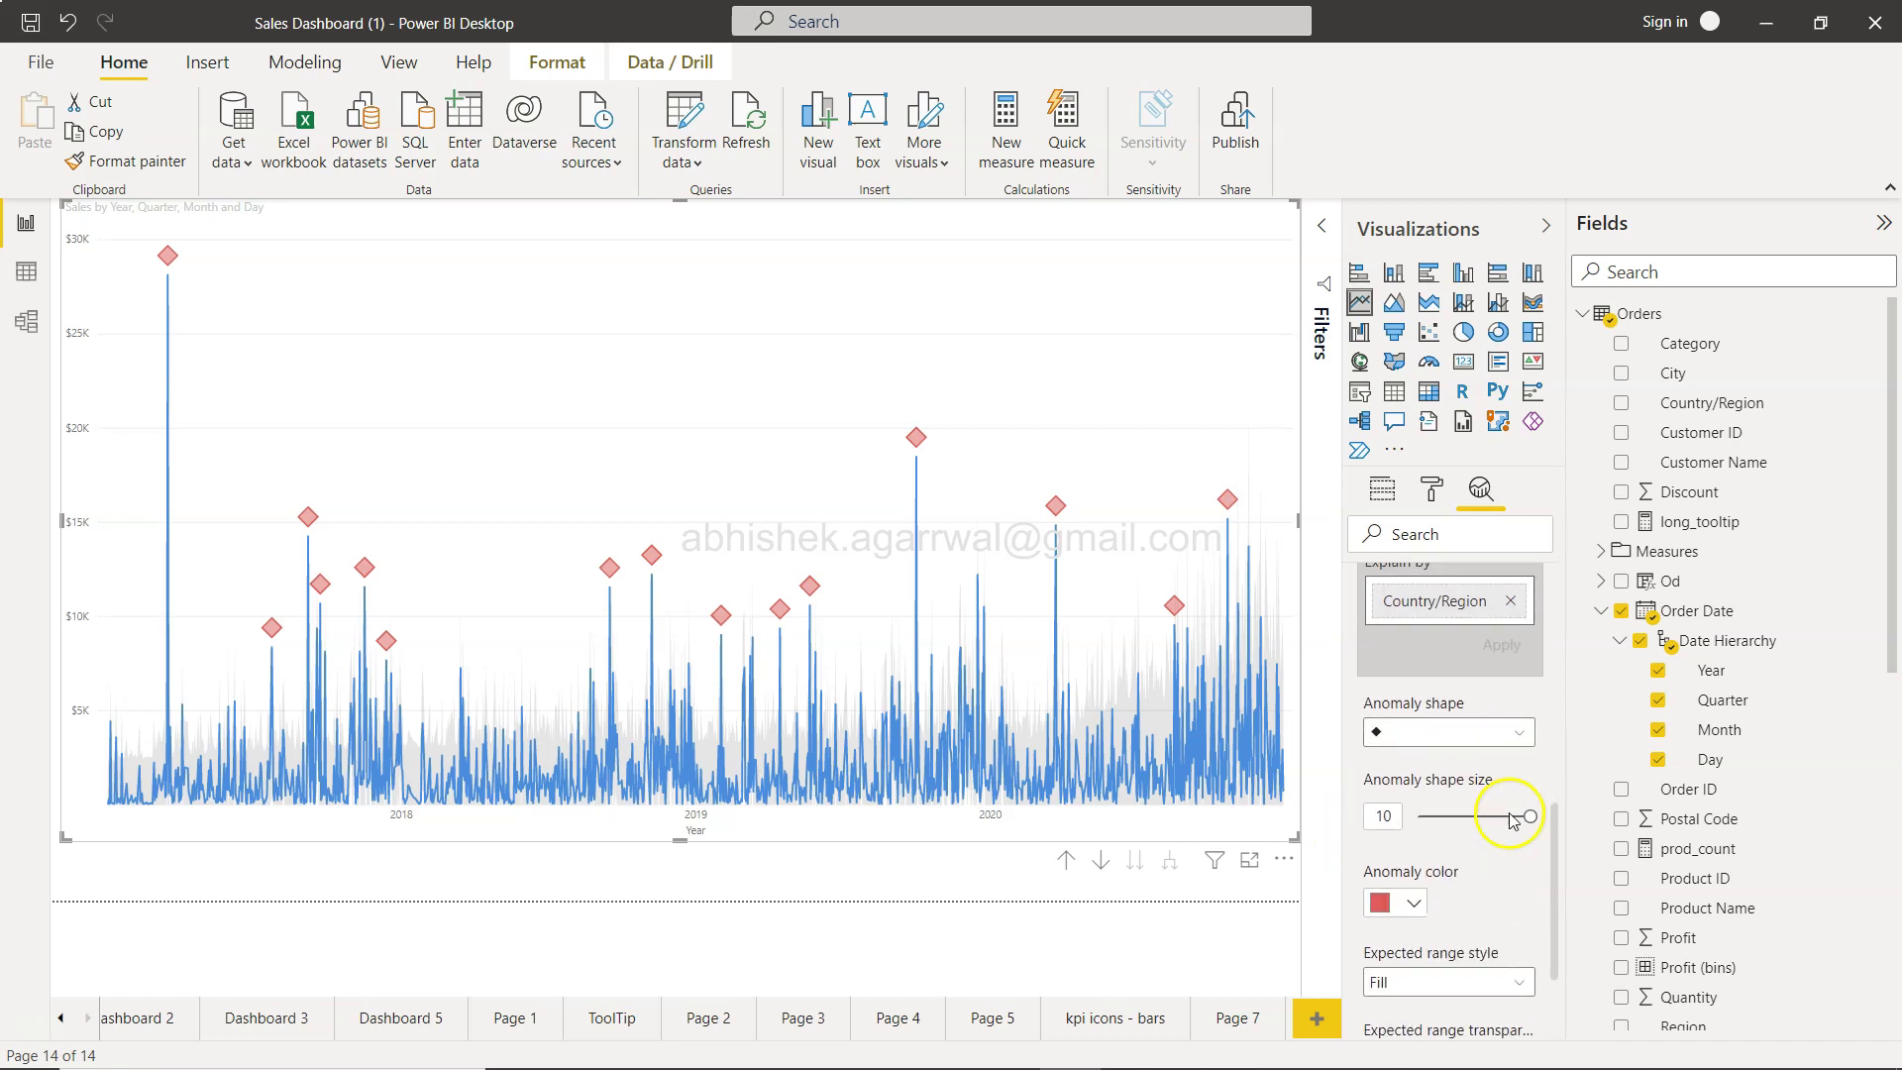
scroll(1510, 822, "up", 4)
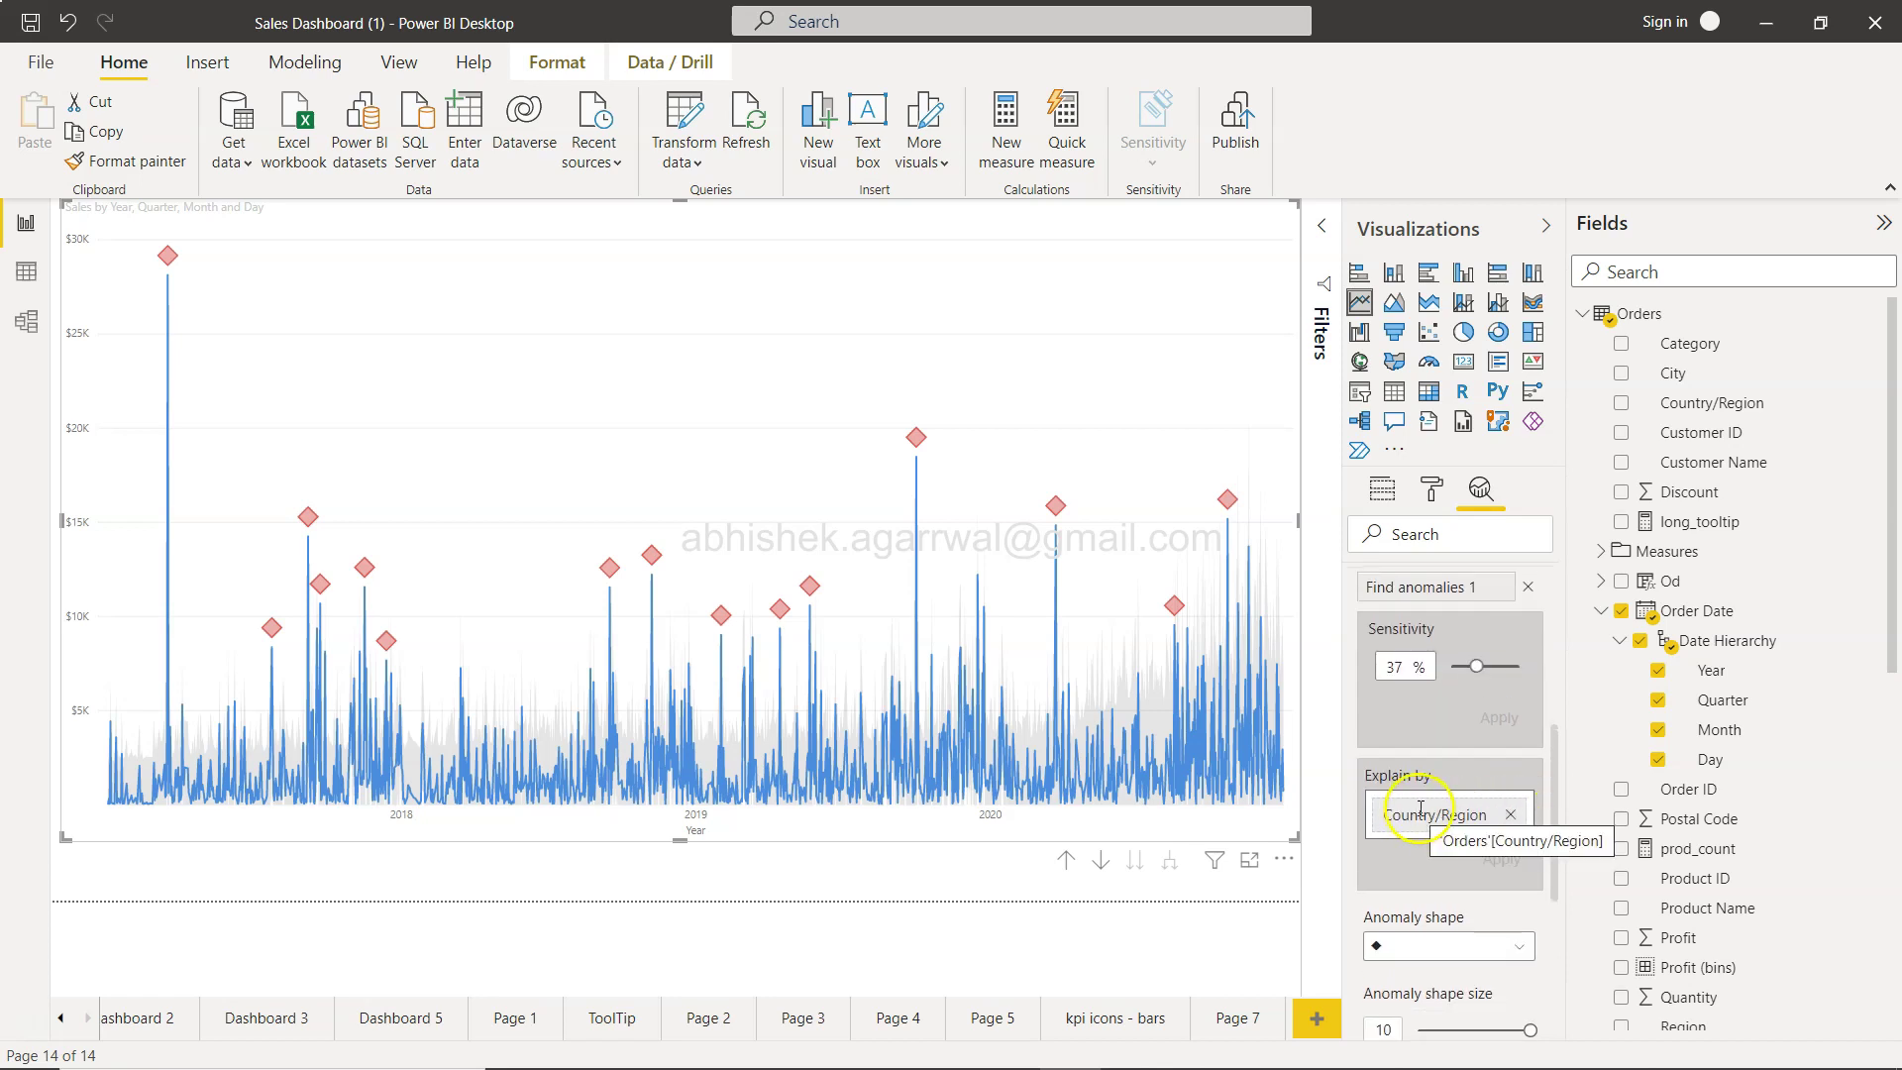
Open the Anomalies pane for the $18,453.0 spike and dismiss the rendering error.
left_click(1229, 501)
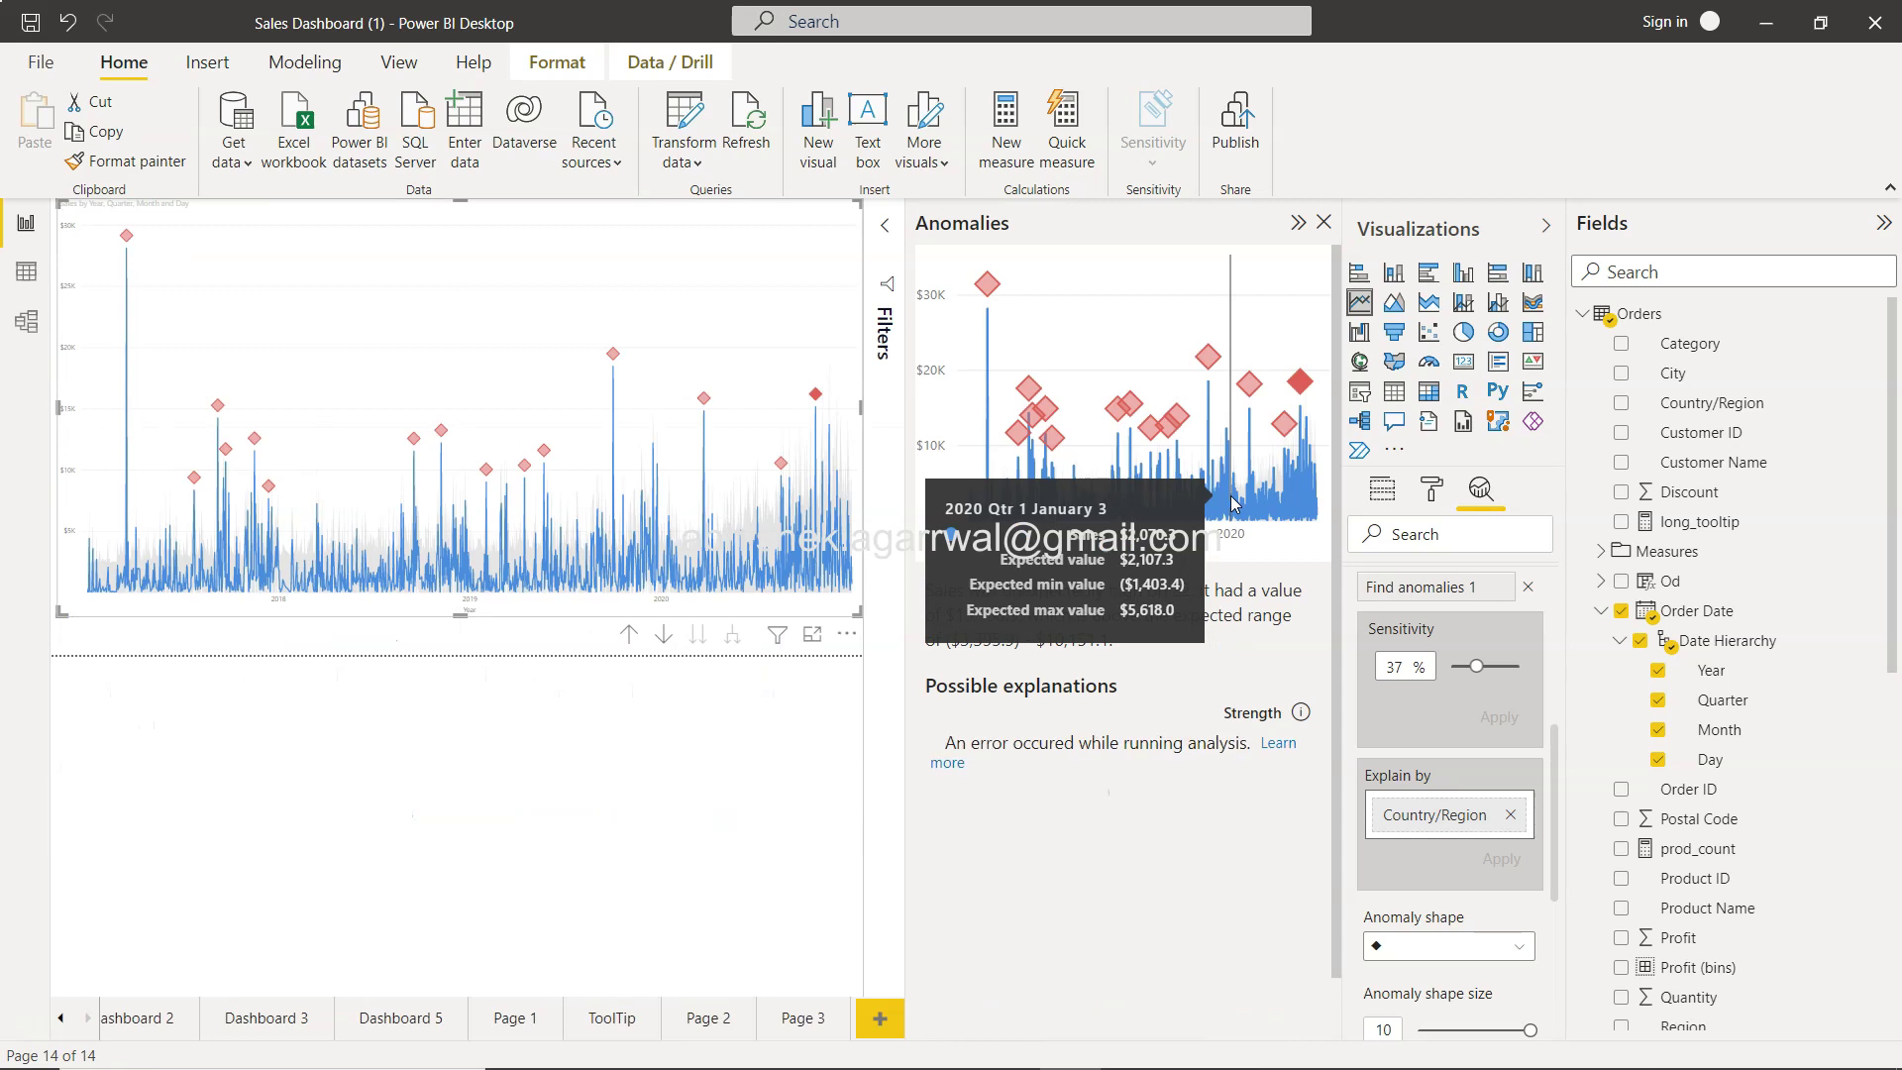
left_click(1169, 740)
left_click(1212, 532)
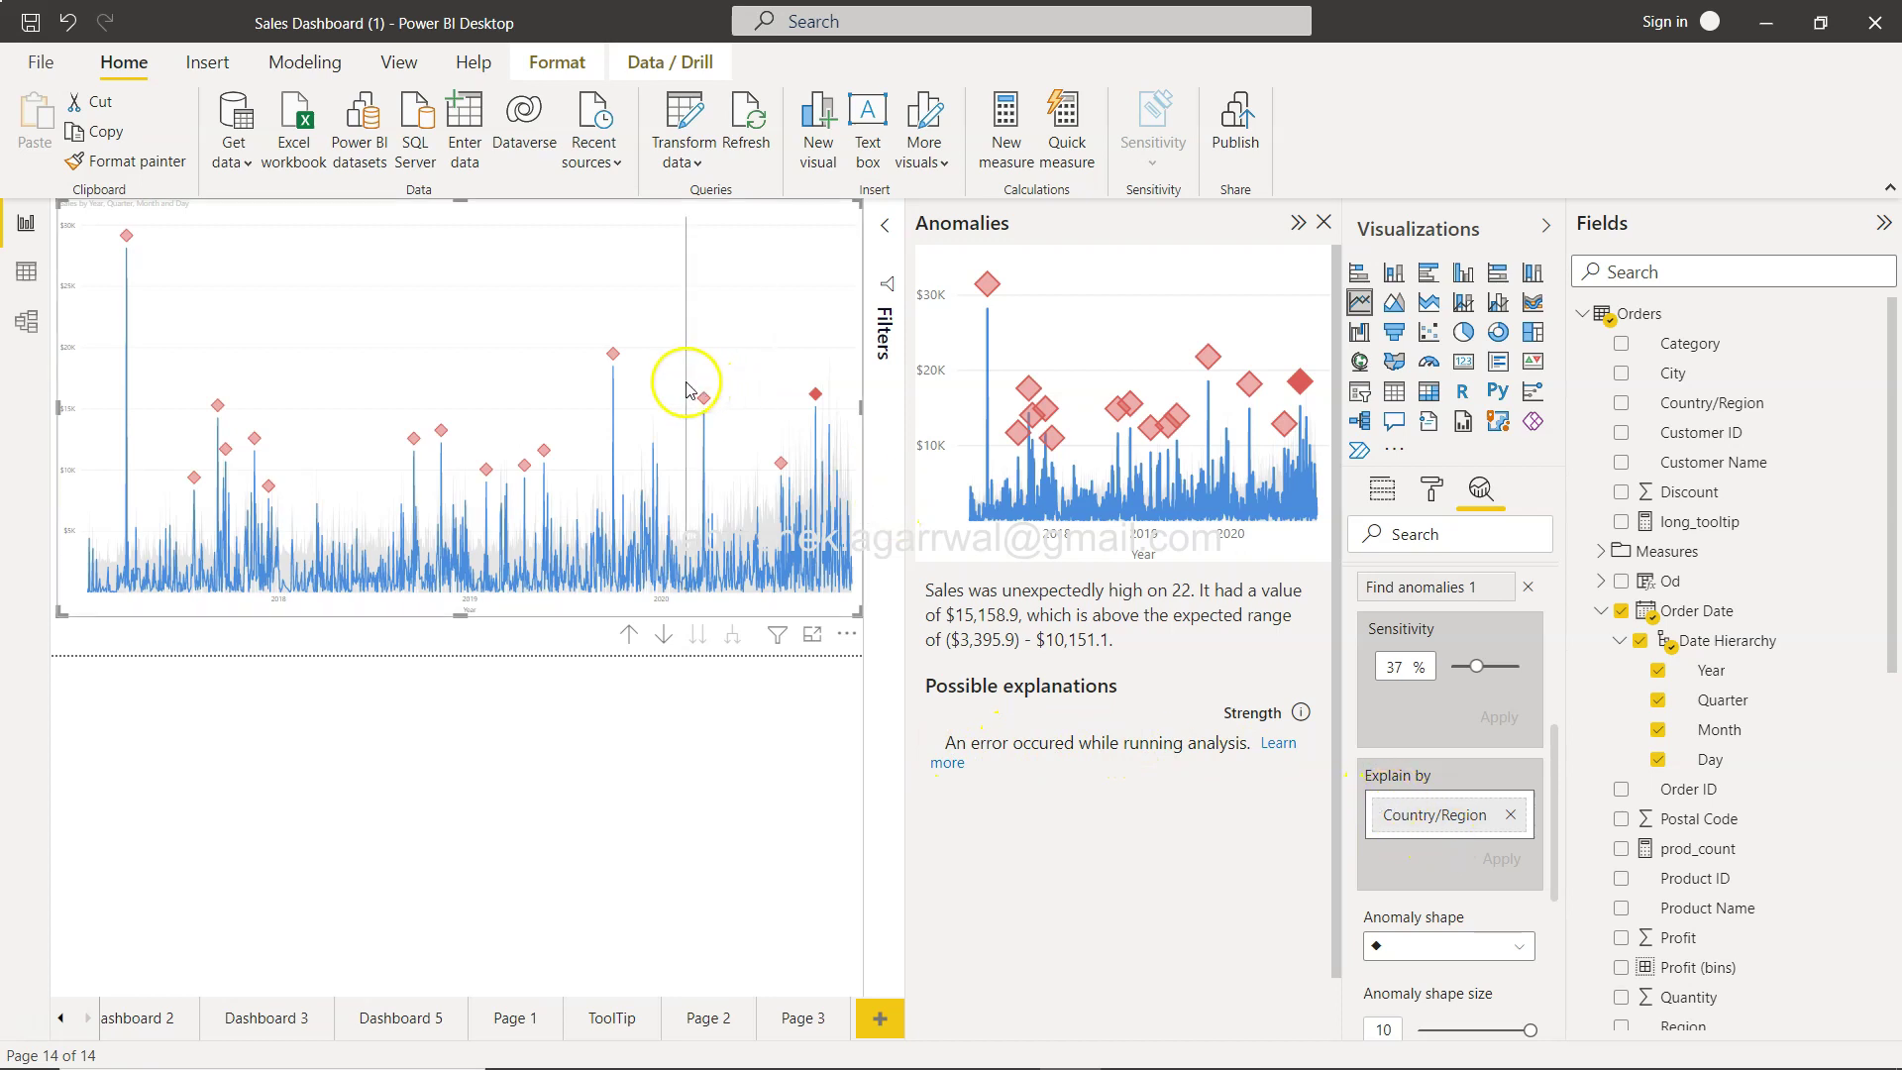
left_click(614, 354)
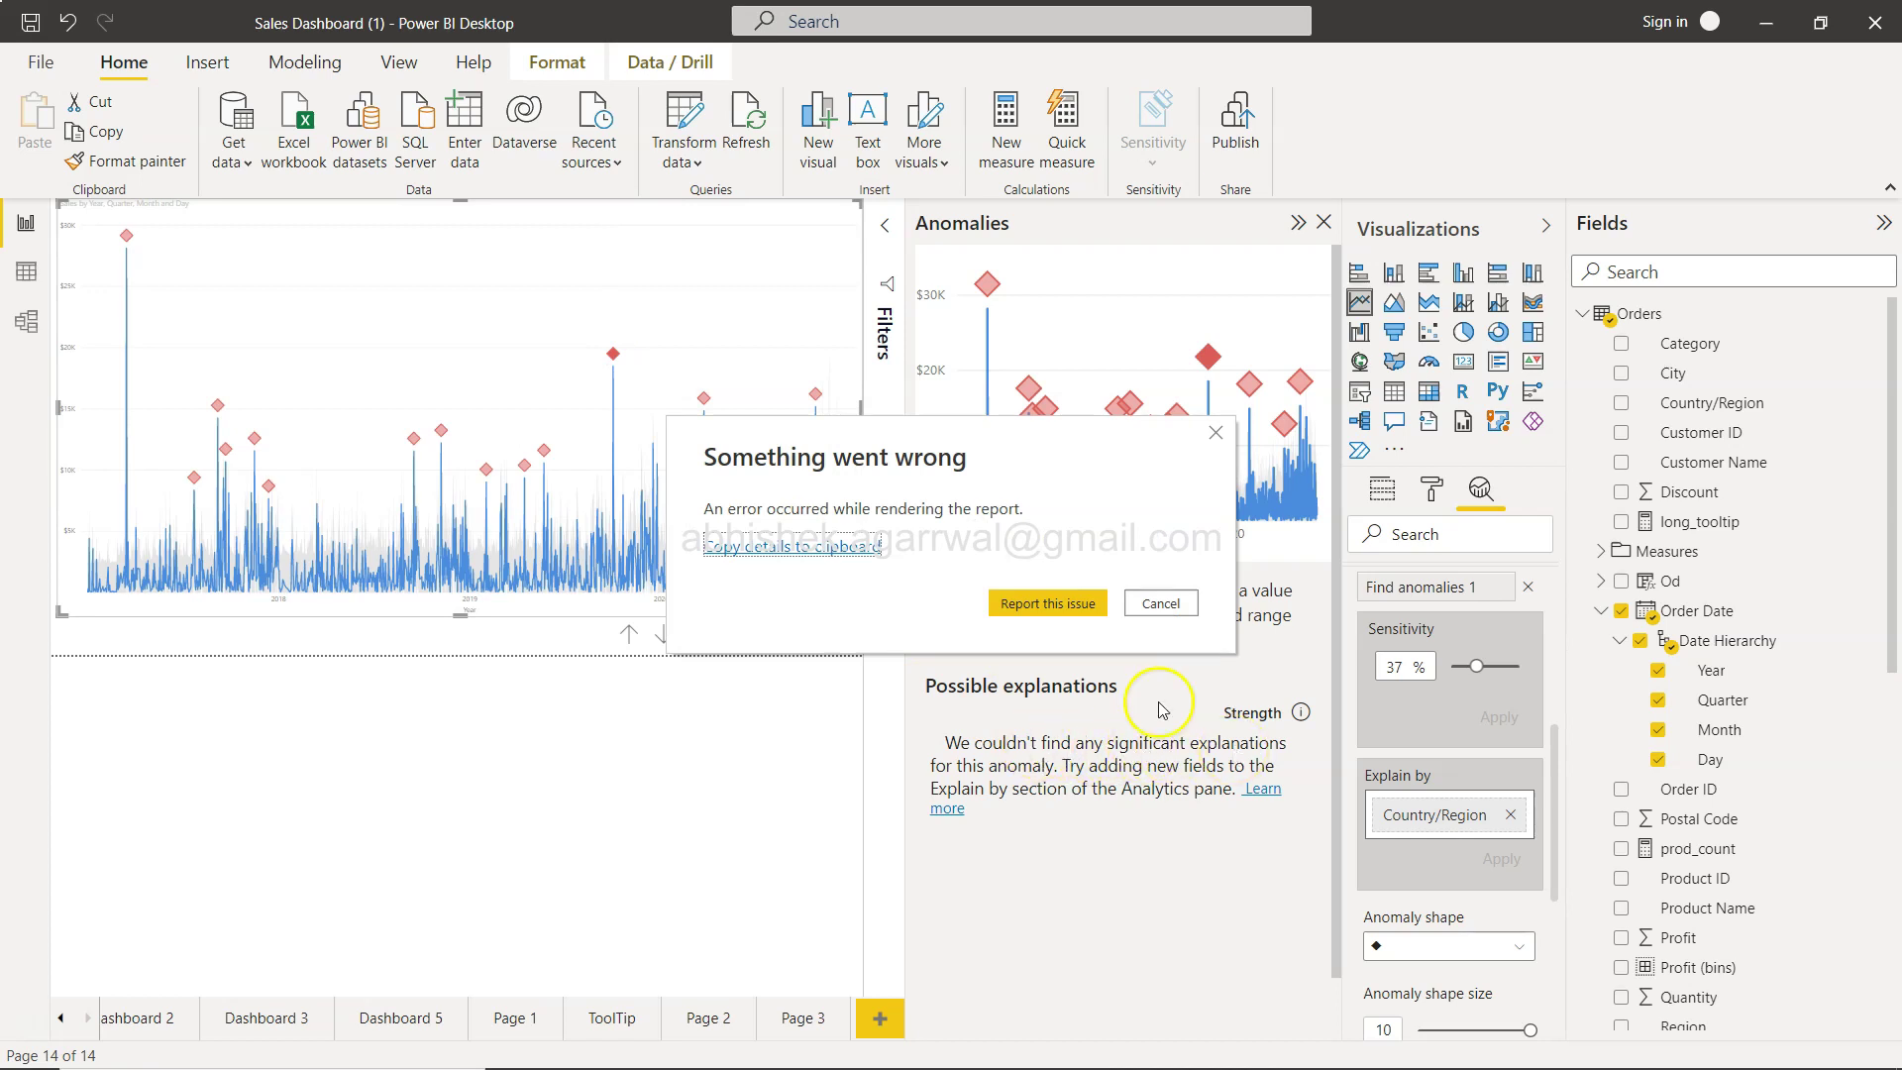
left_click(1155, 606)
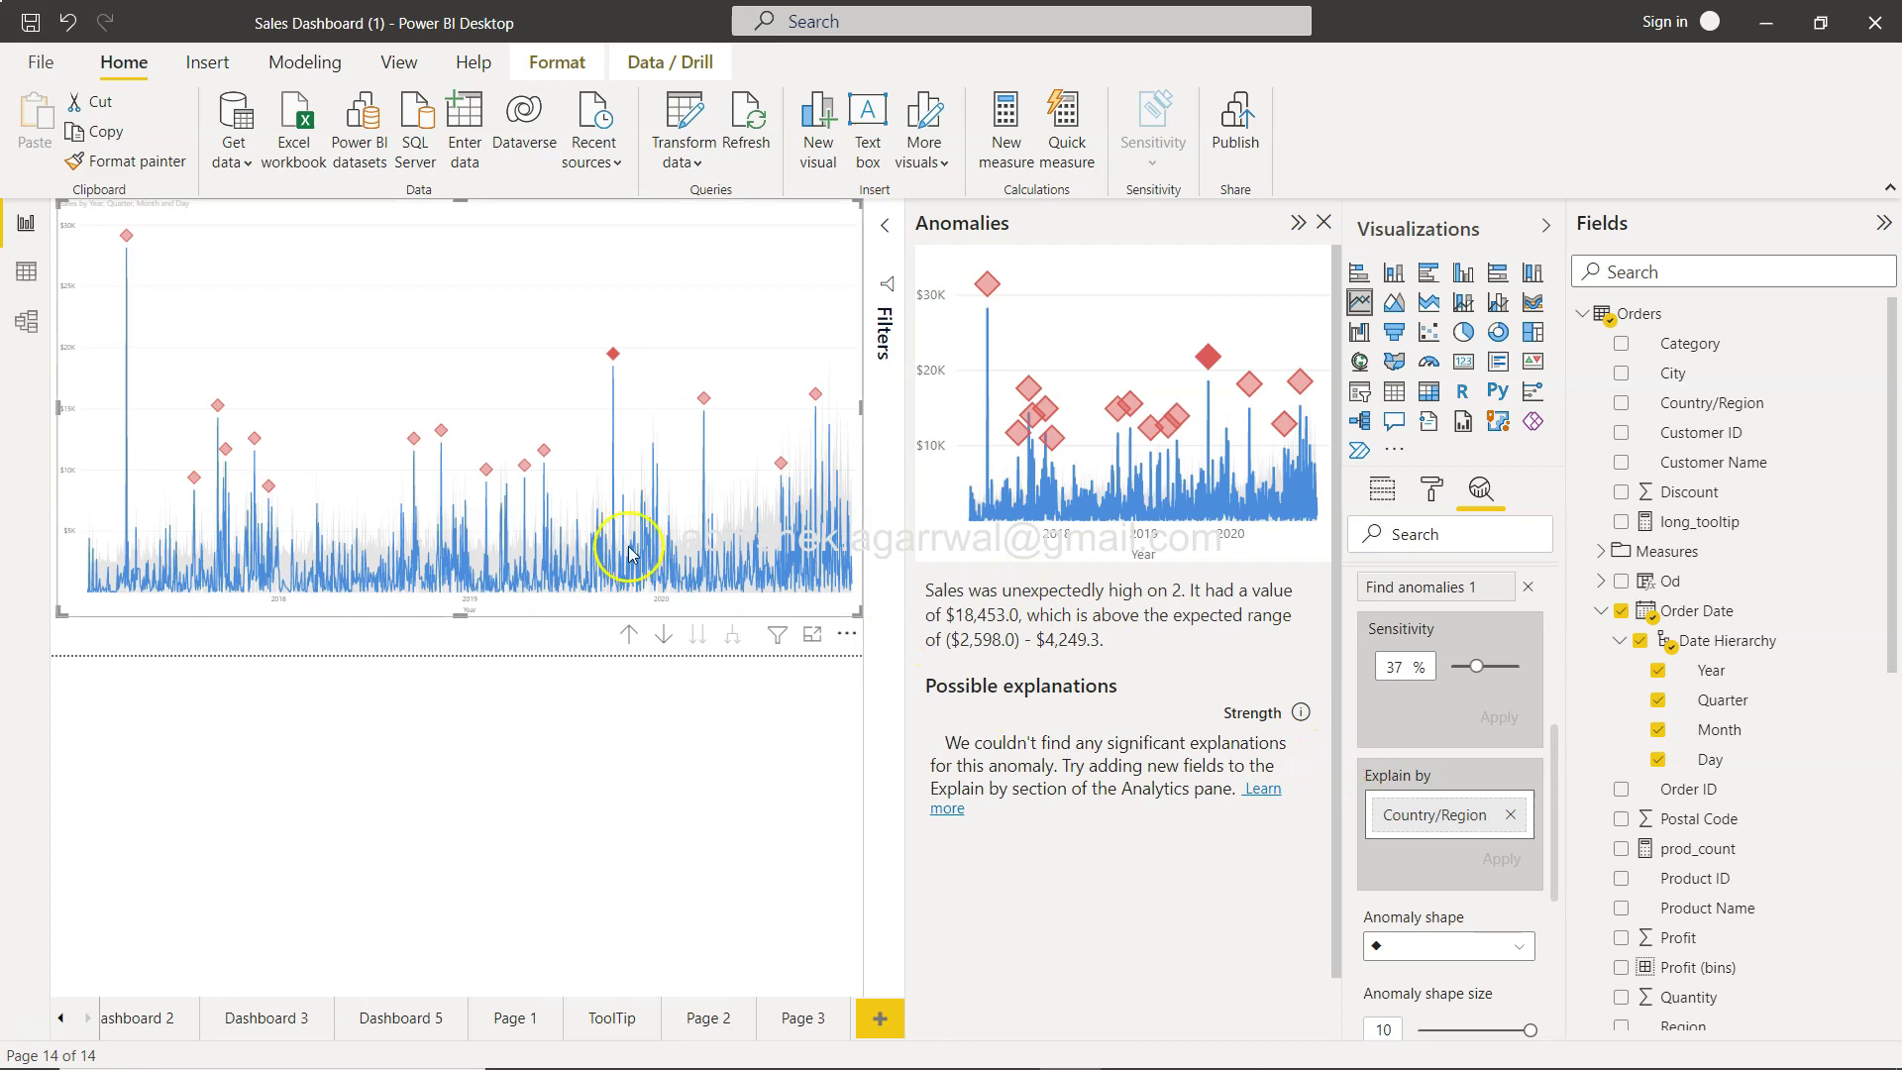
Compare the $11,525.0 anomaly, then return to the $18,453.0 anomaly's explanation.
left_click(414, 438)
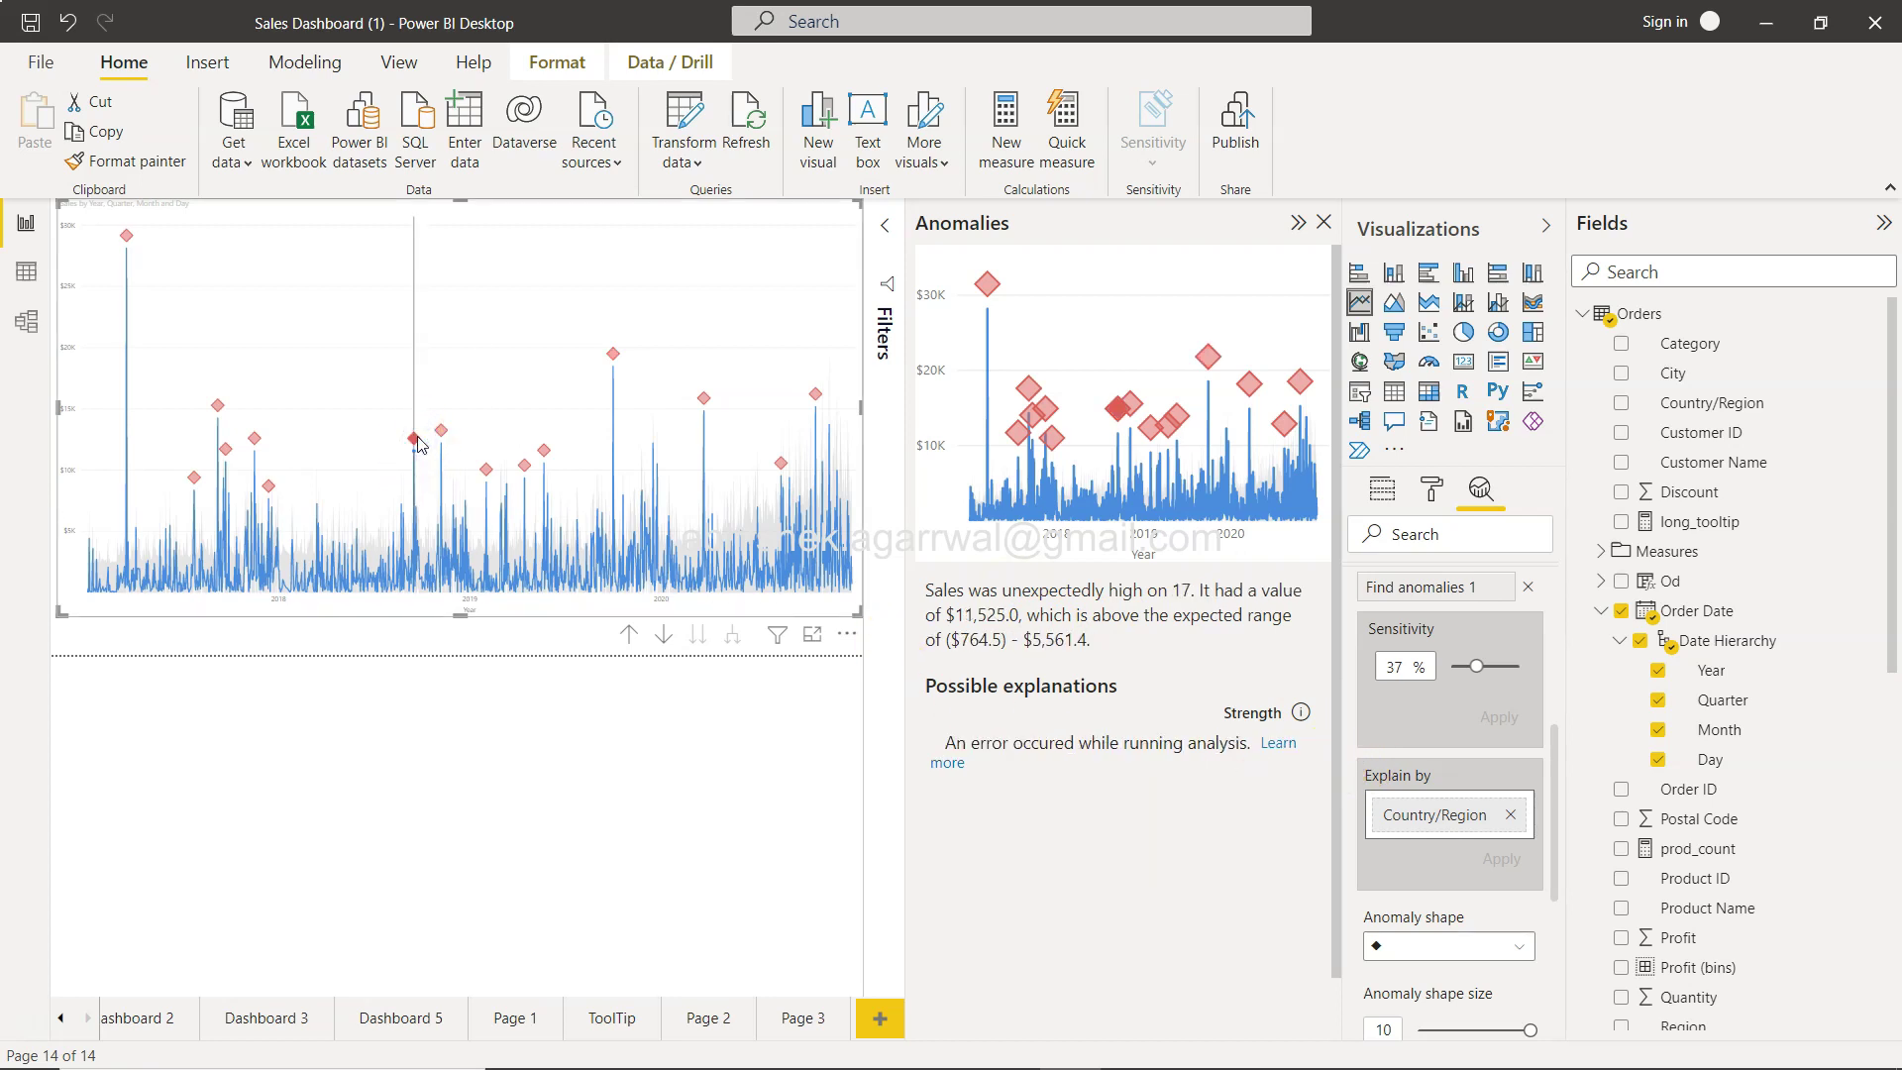
left_click(613, 353)
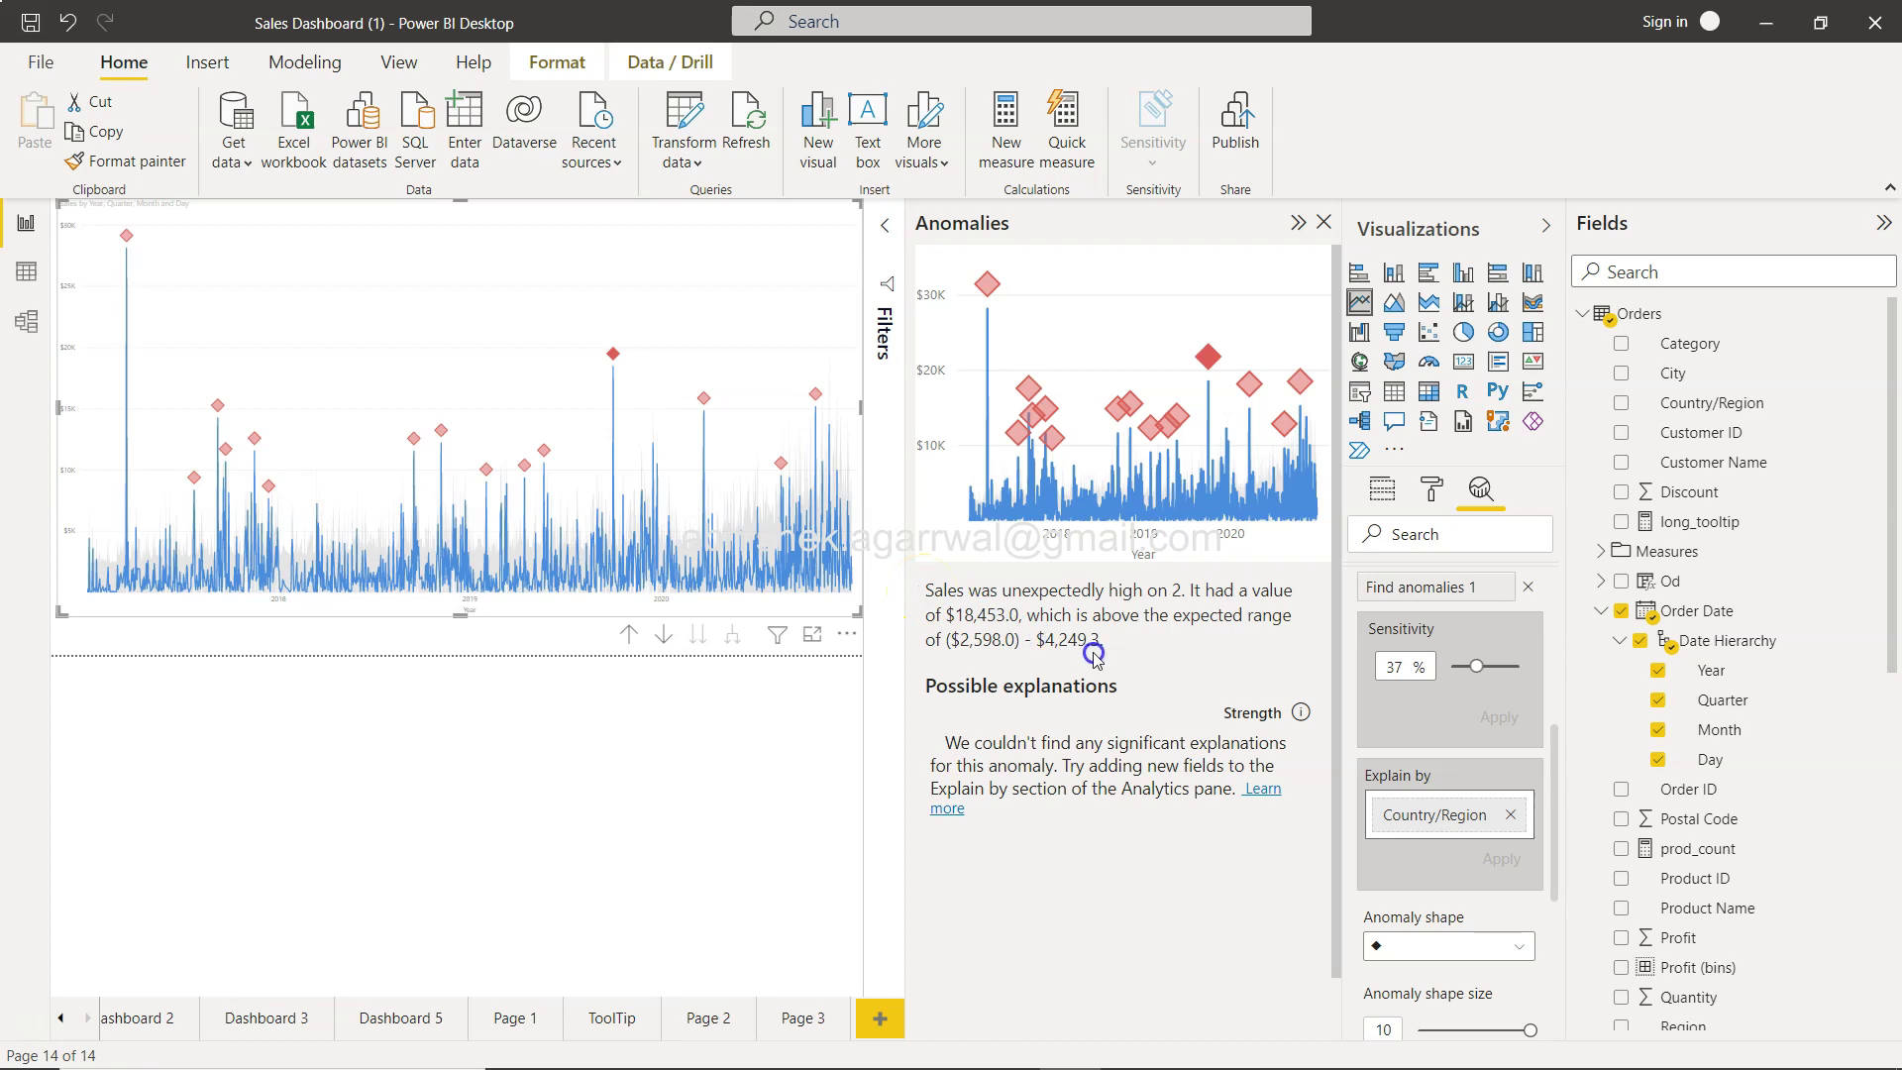
mouse_move(1221, 360)
Remove Country/Region from Explain by and apply the cleared setting.
left_click(1512, 814)
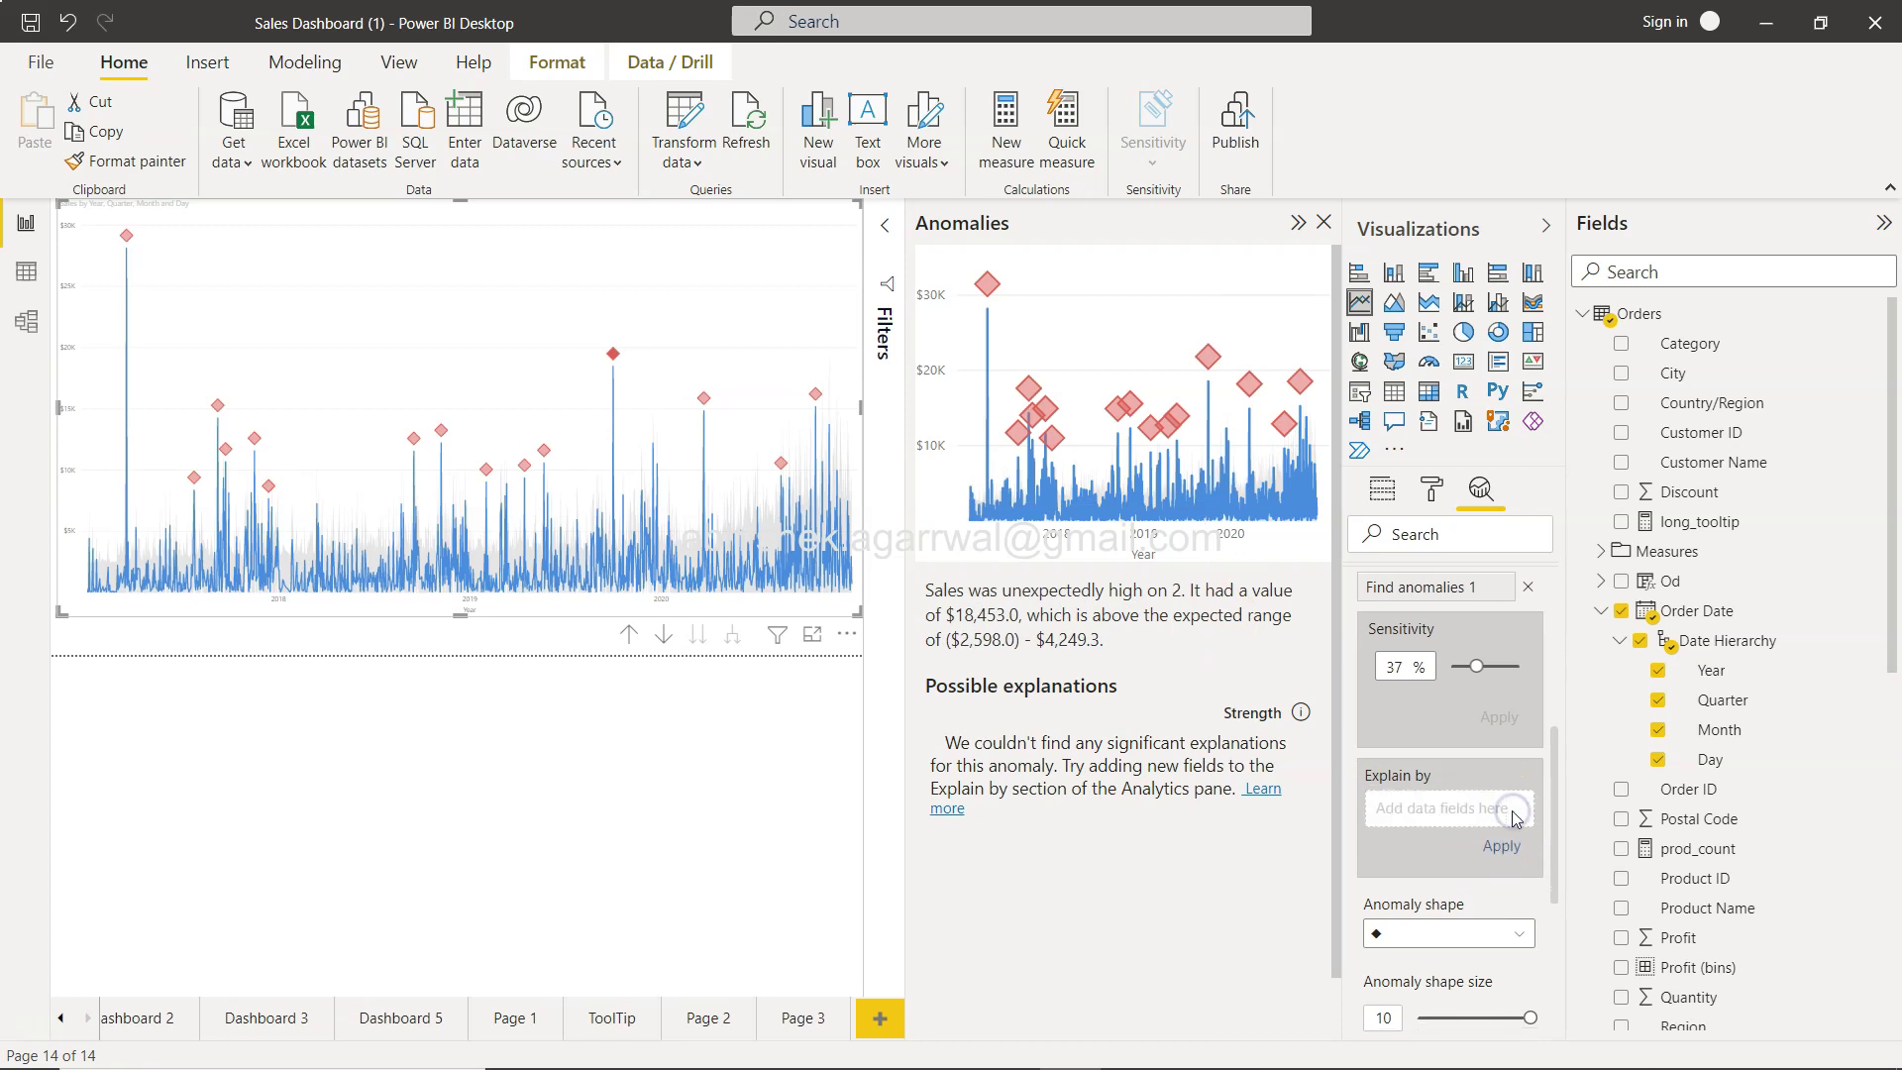
left_click(1505, 845)
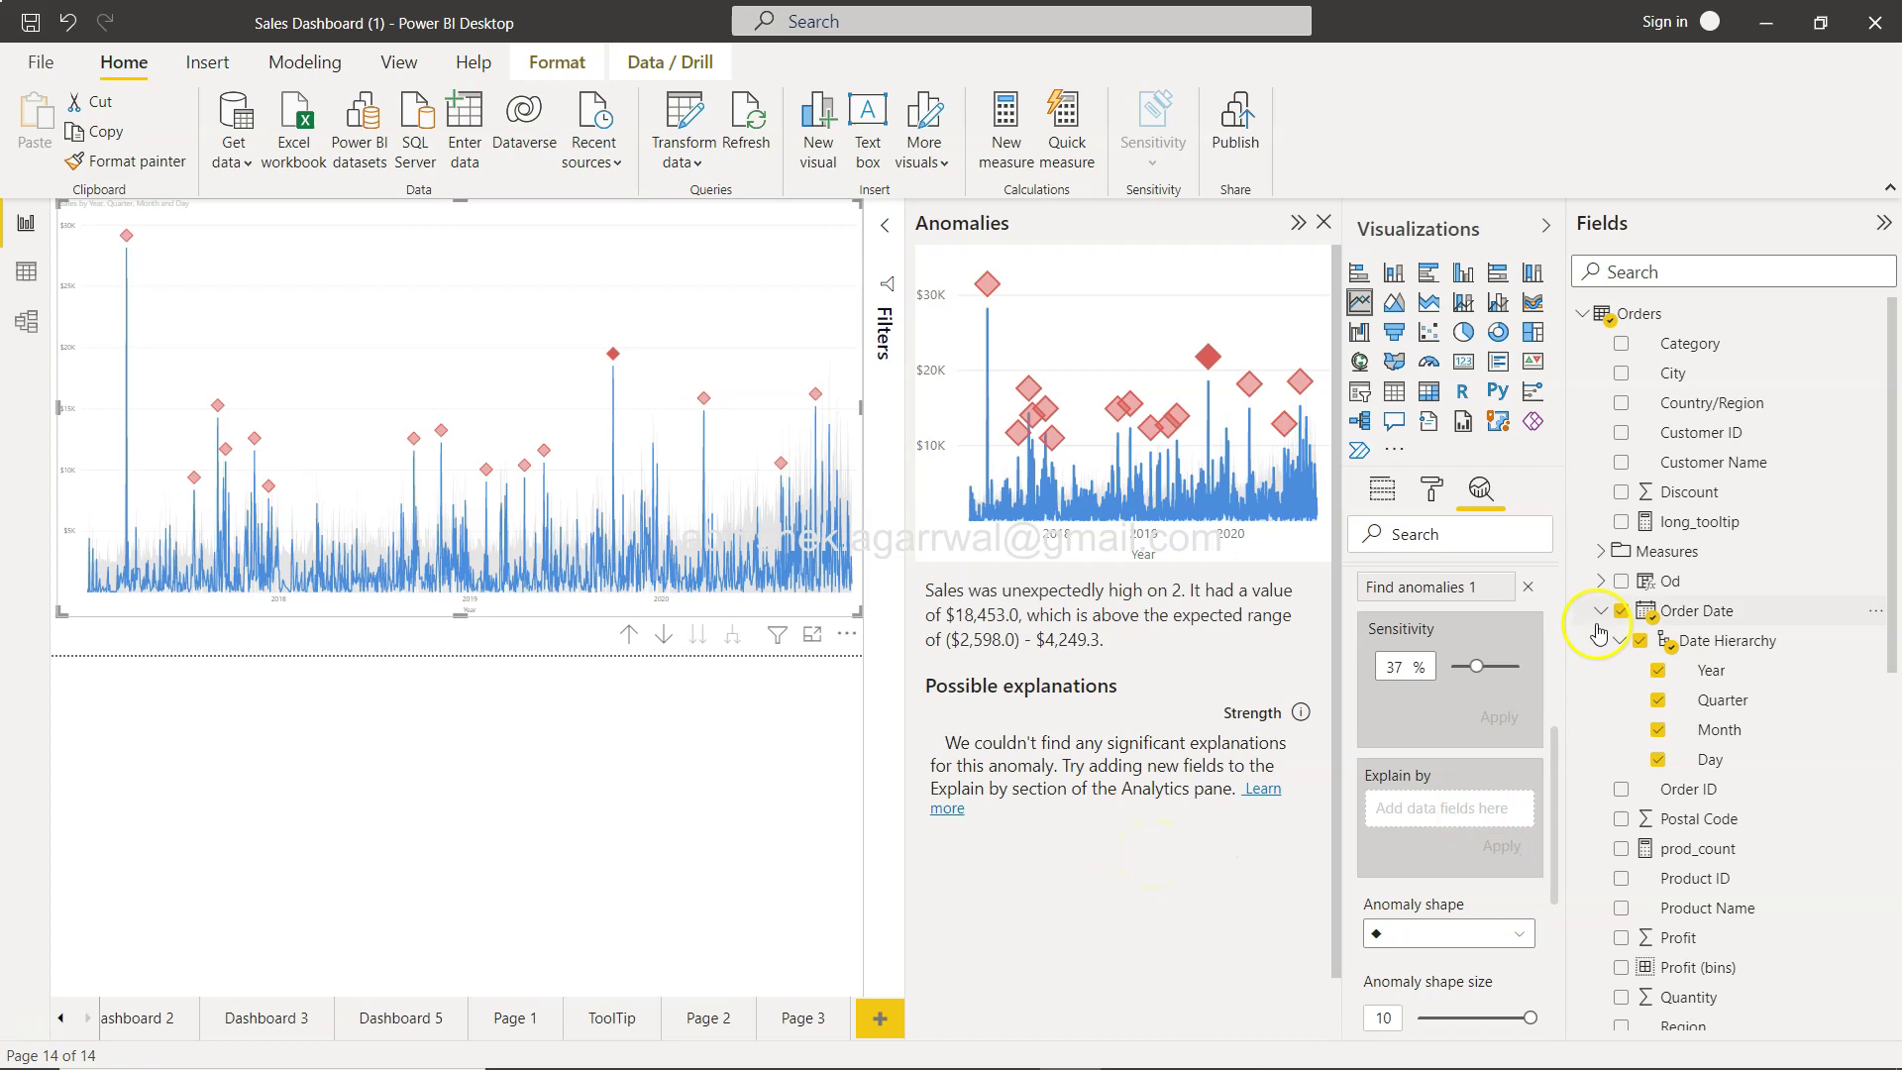
scroll(1724, 682, "down", 5)
scroll(1724, 693, "down", 8)
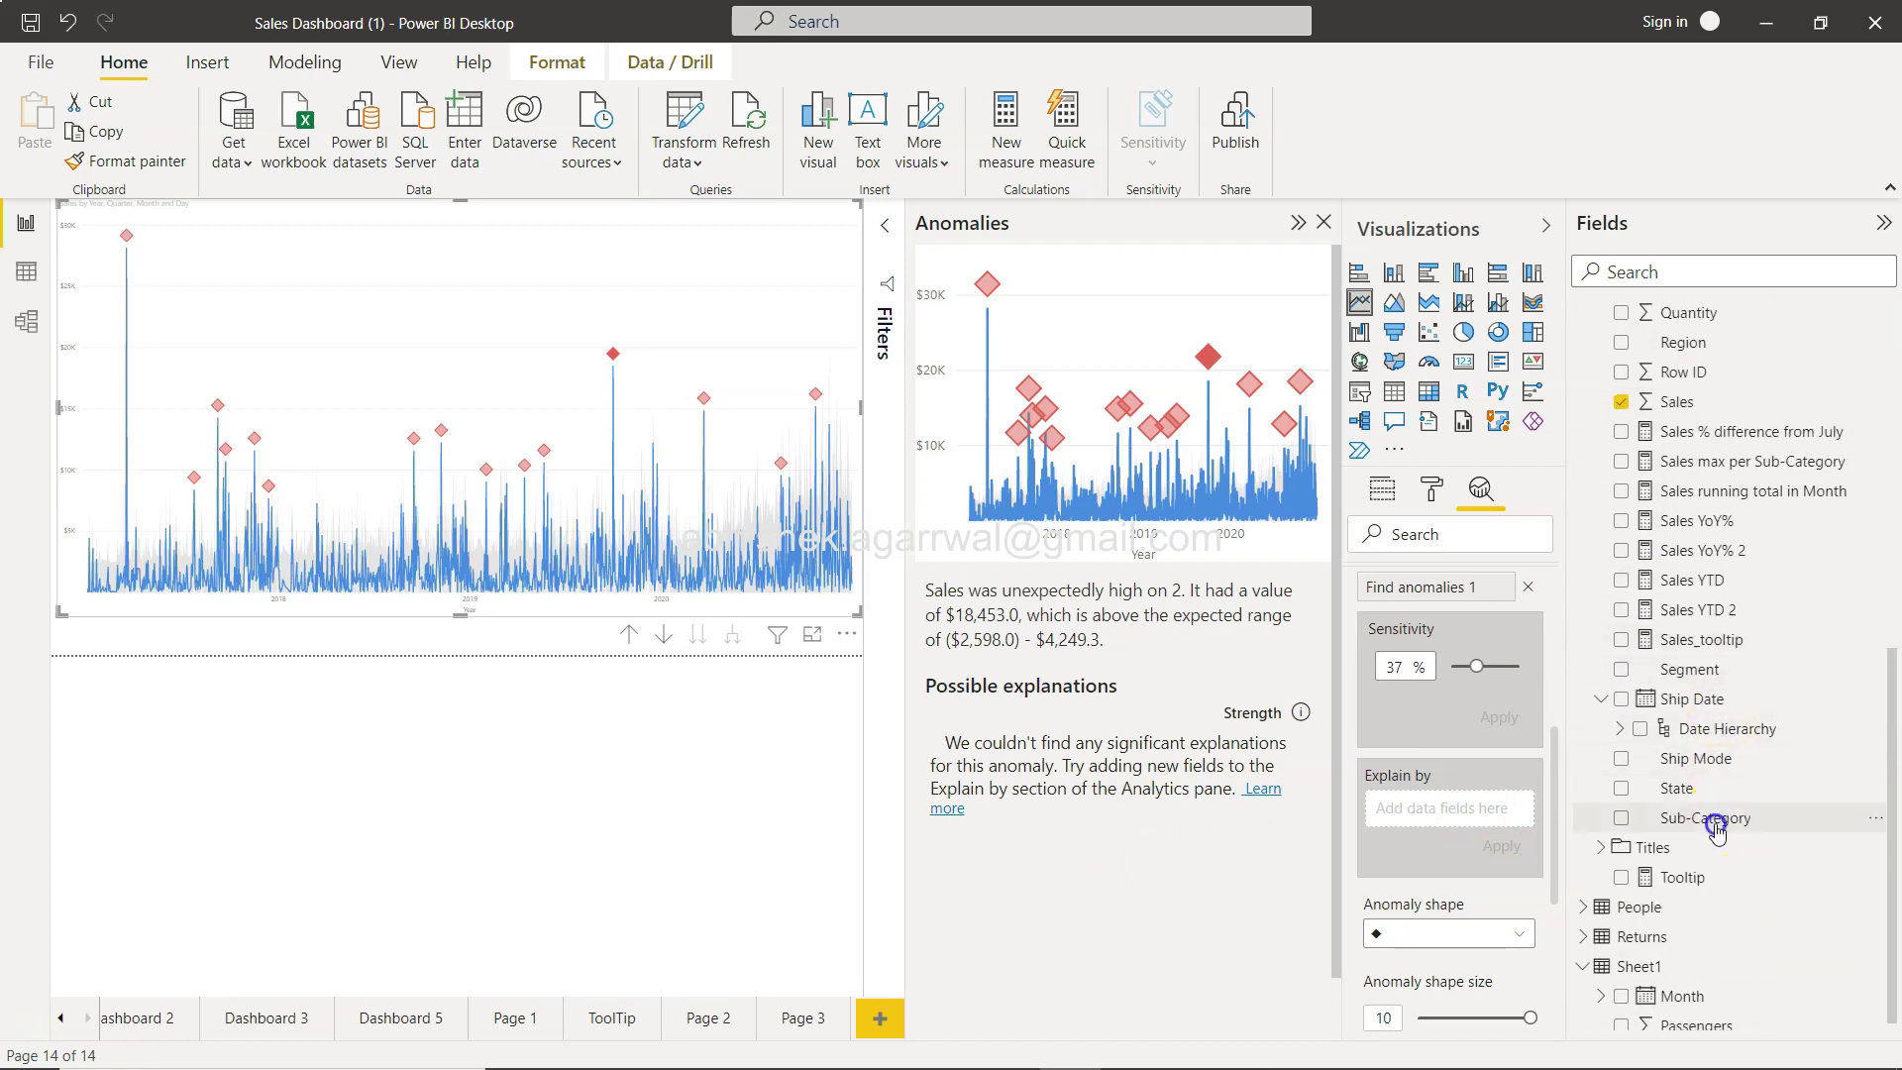
Add Sub-Category to Explain by and view the late-2020 anomaly's details.
left_click_drag(1710, 819, 1436, 814)
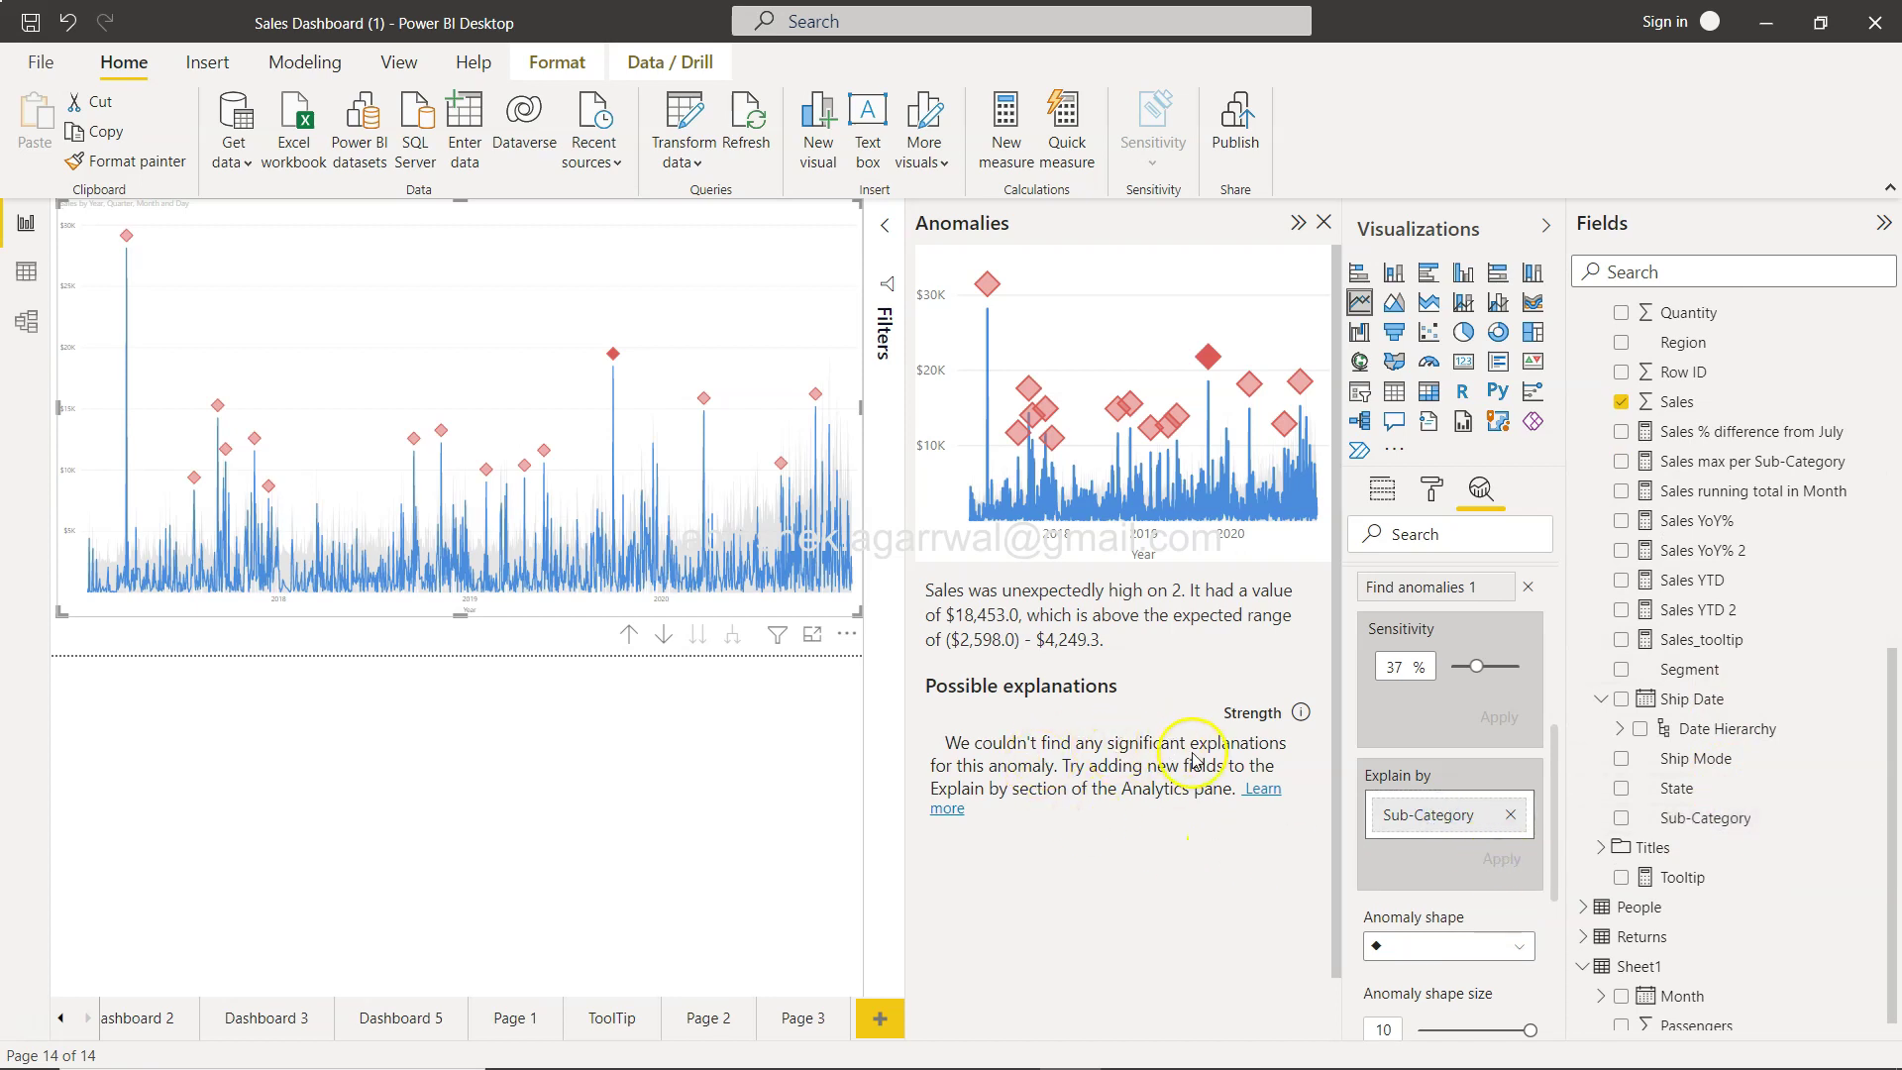
left_click(815, 395)
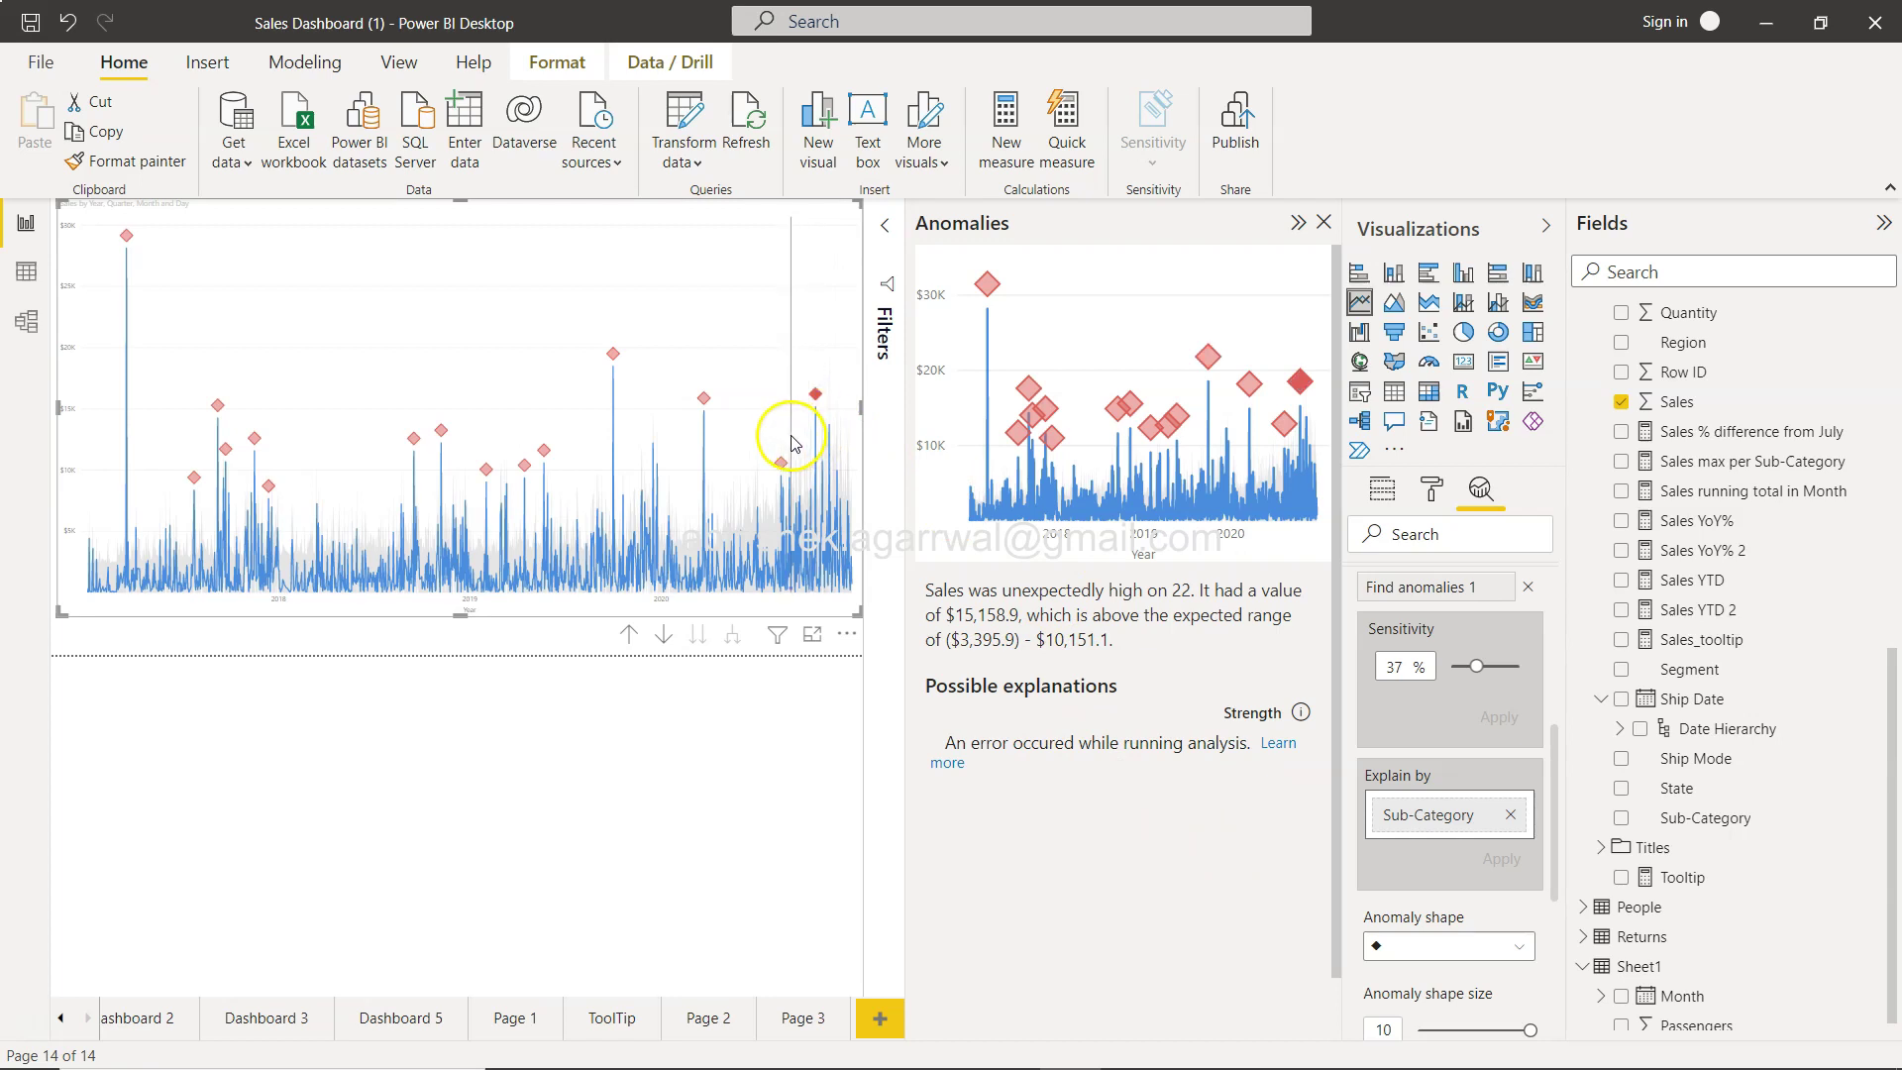
mouse_move(781, 467)
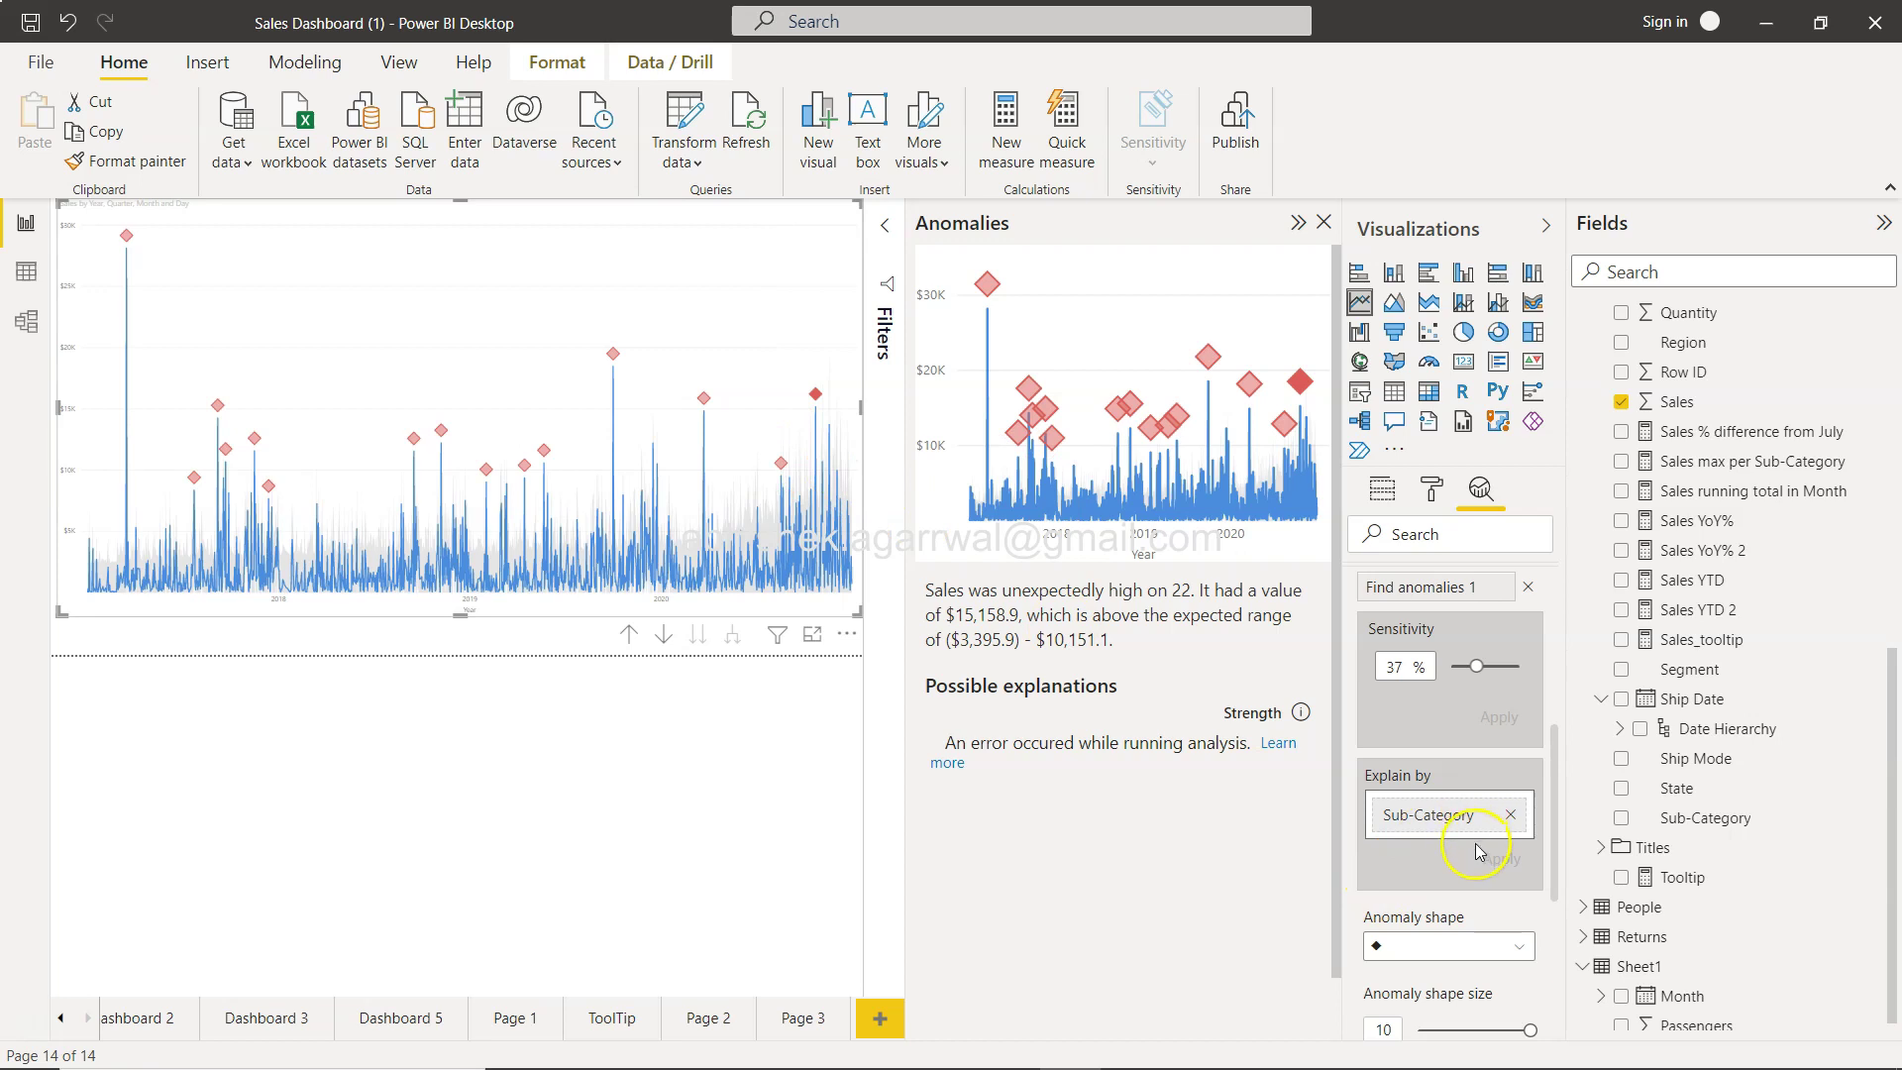
Close the Anomalies pane so the daily sales line chart with red diamond markers spans the full report width.
scroll(1476, 850, "up", 4)
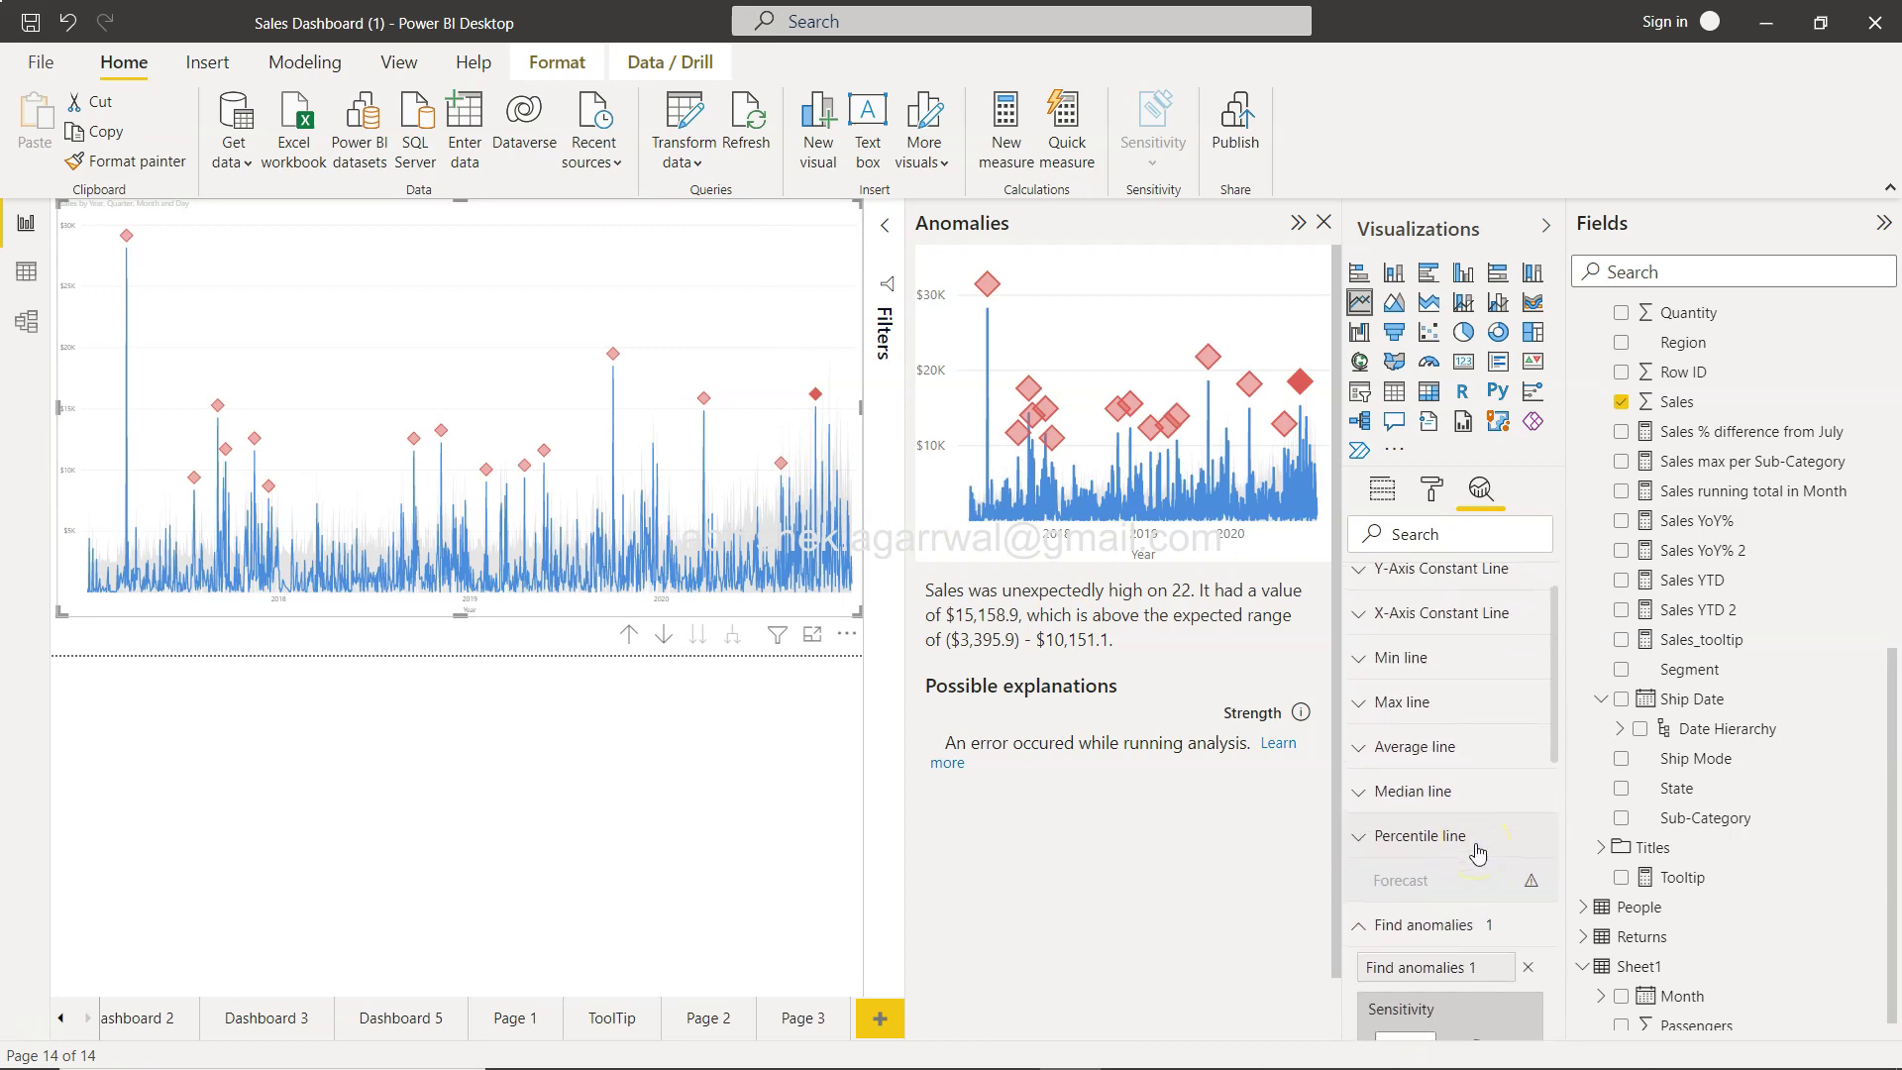
scroll(1476, 850, "up", 1)
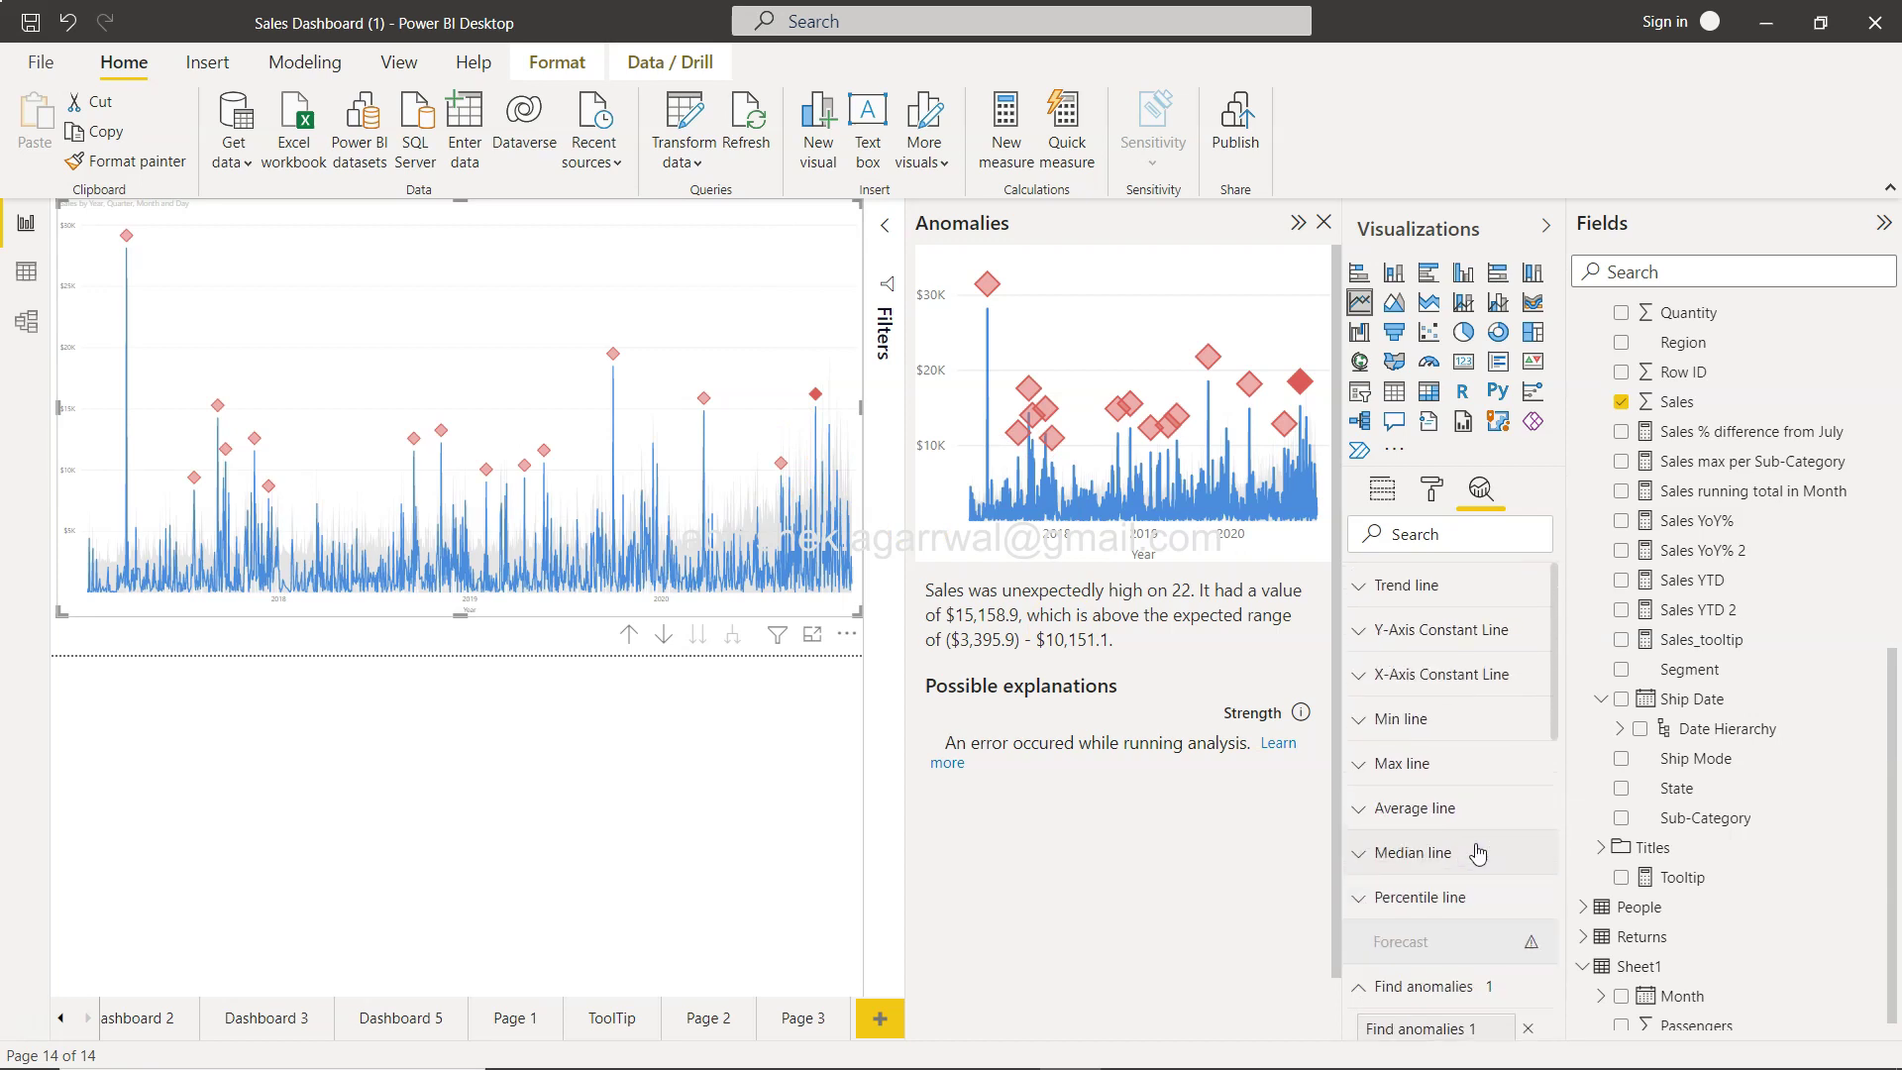
left_click(1318, 225)
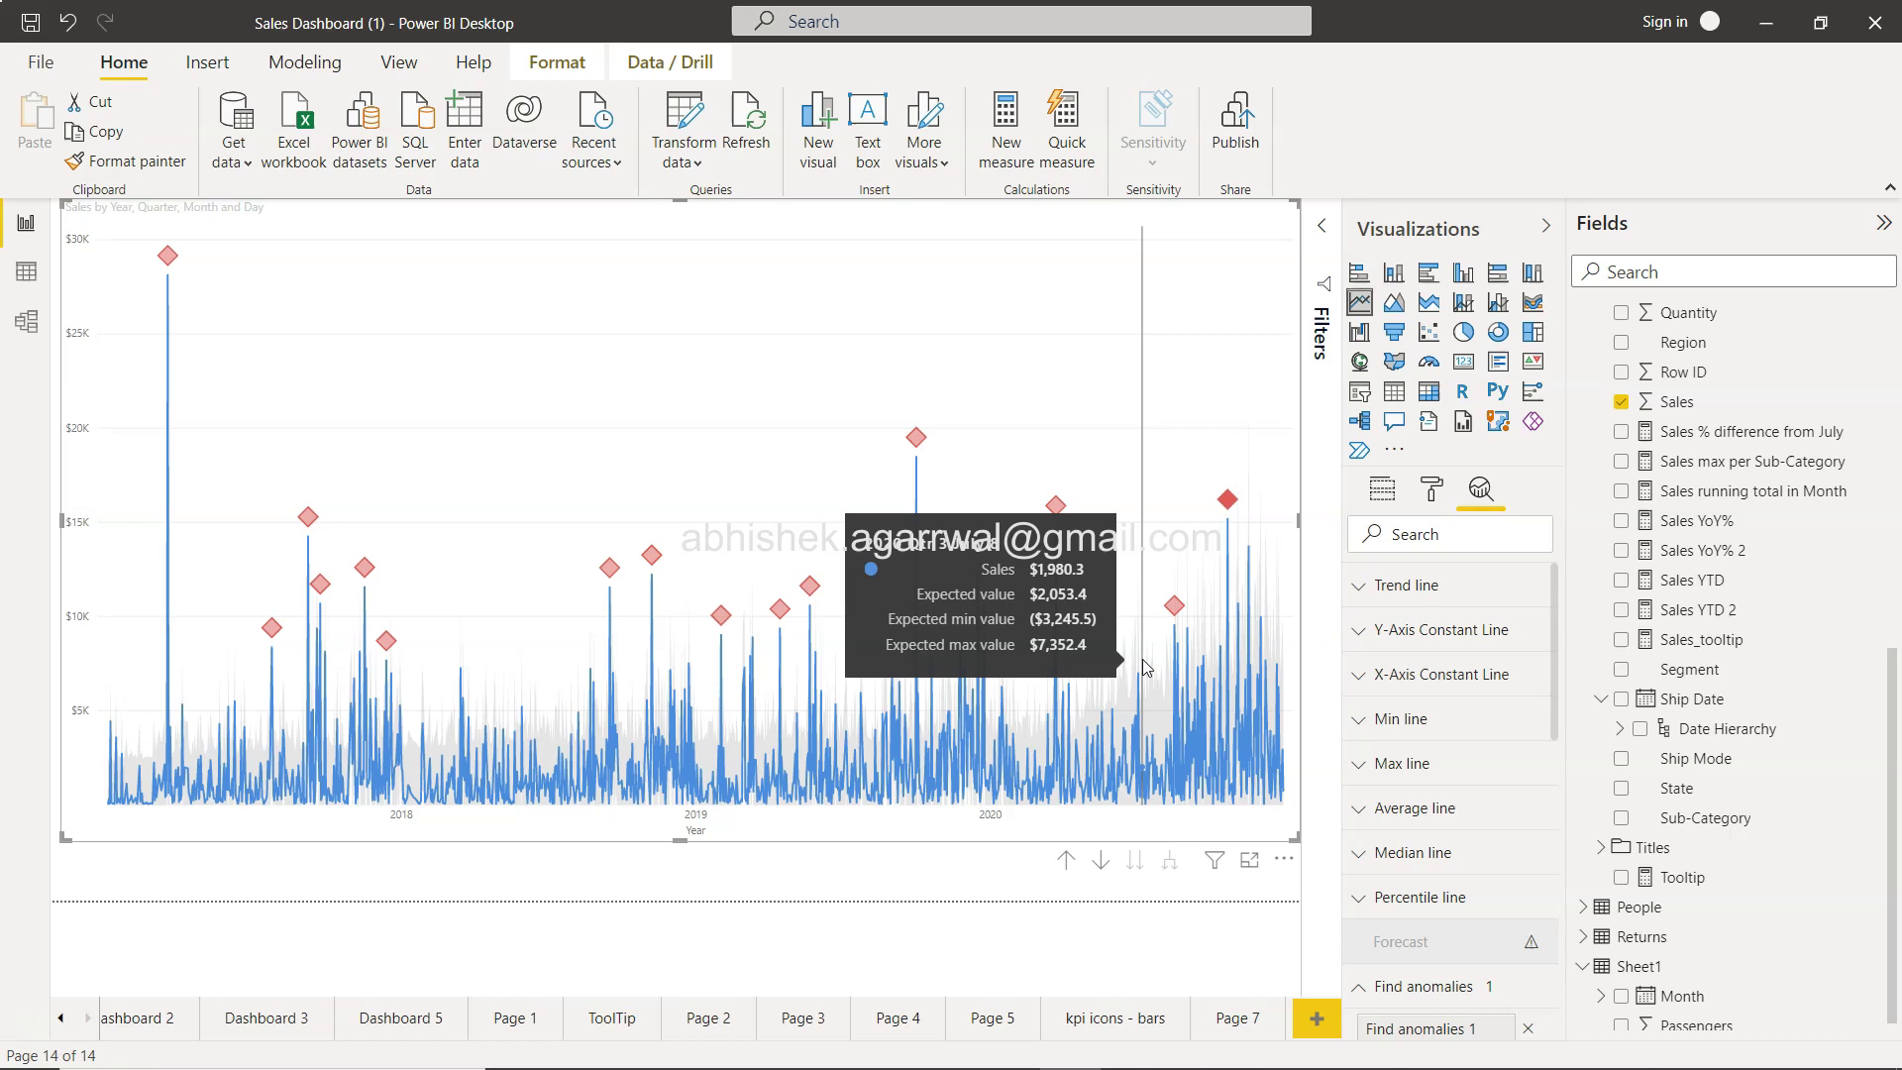
scroll(1446, 841, "down", 5)
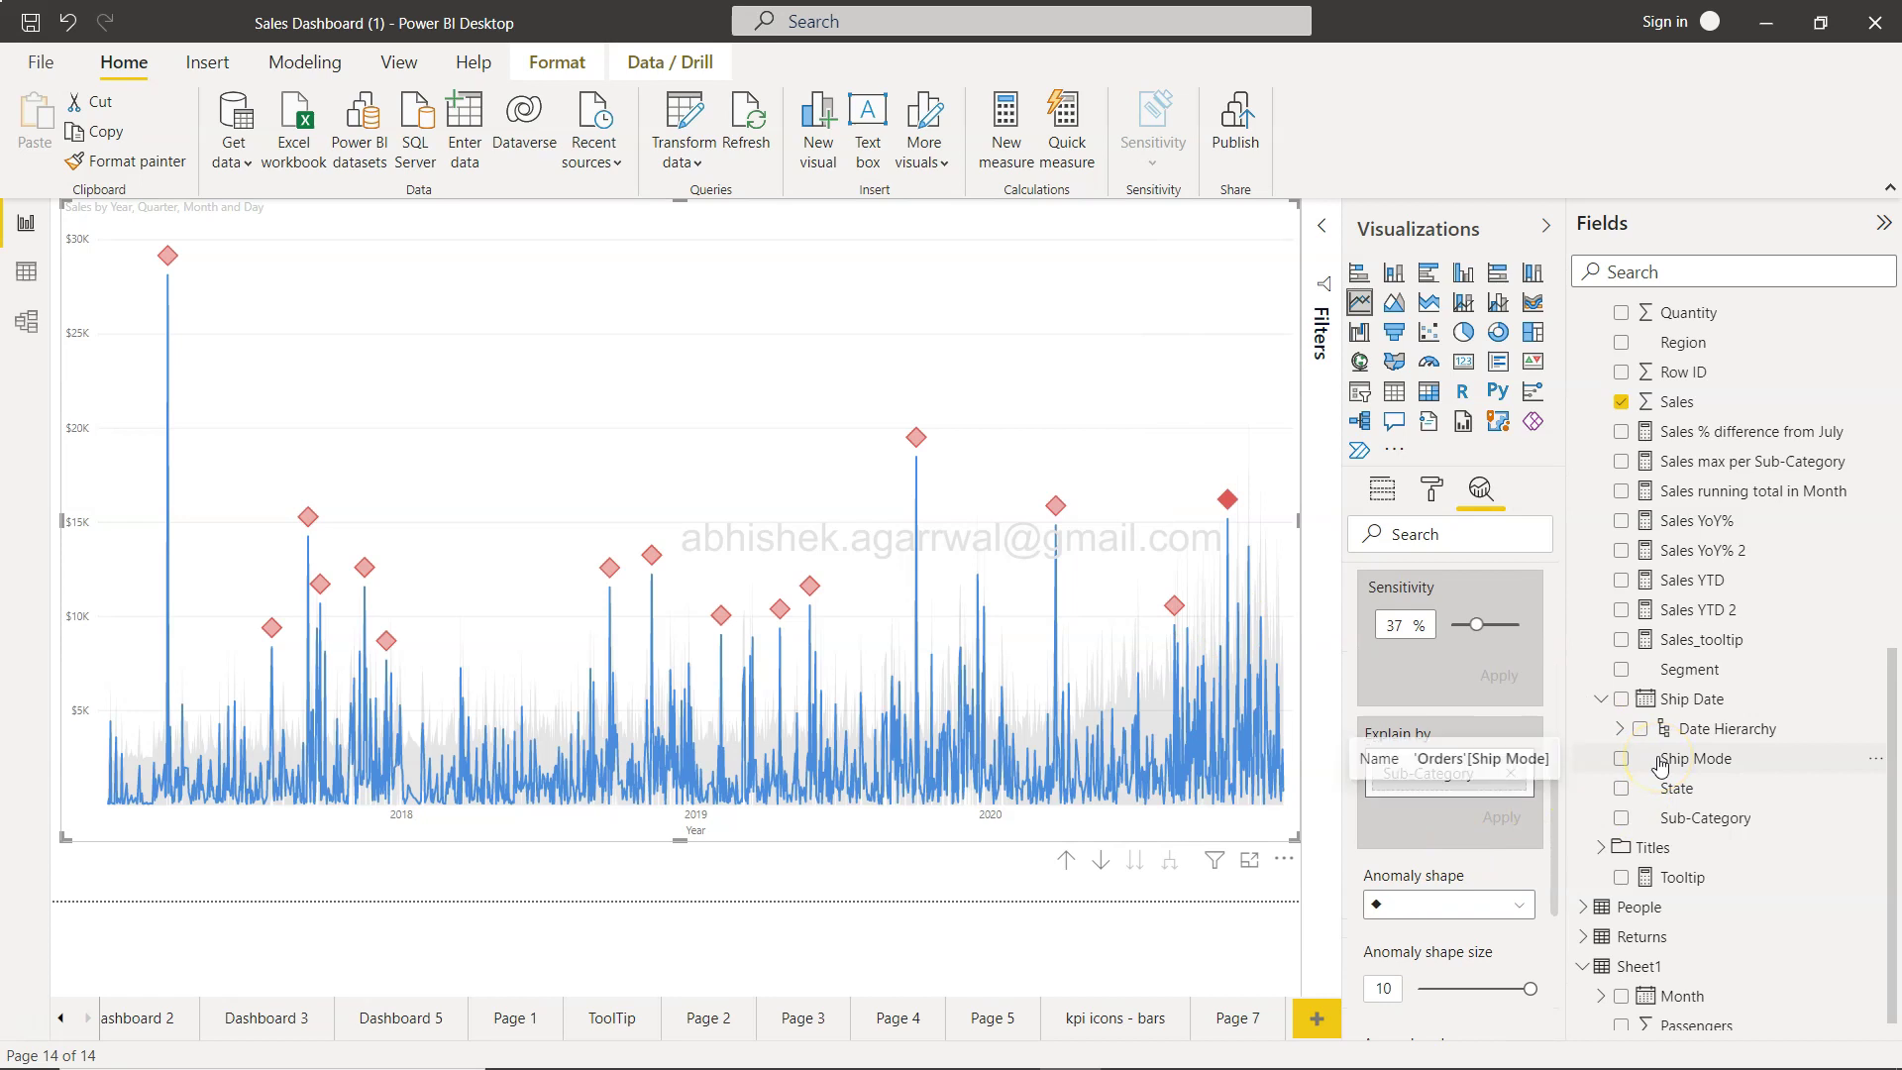
scroll(1660, 766, "up", 3)
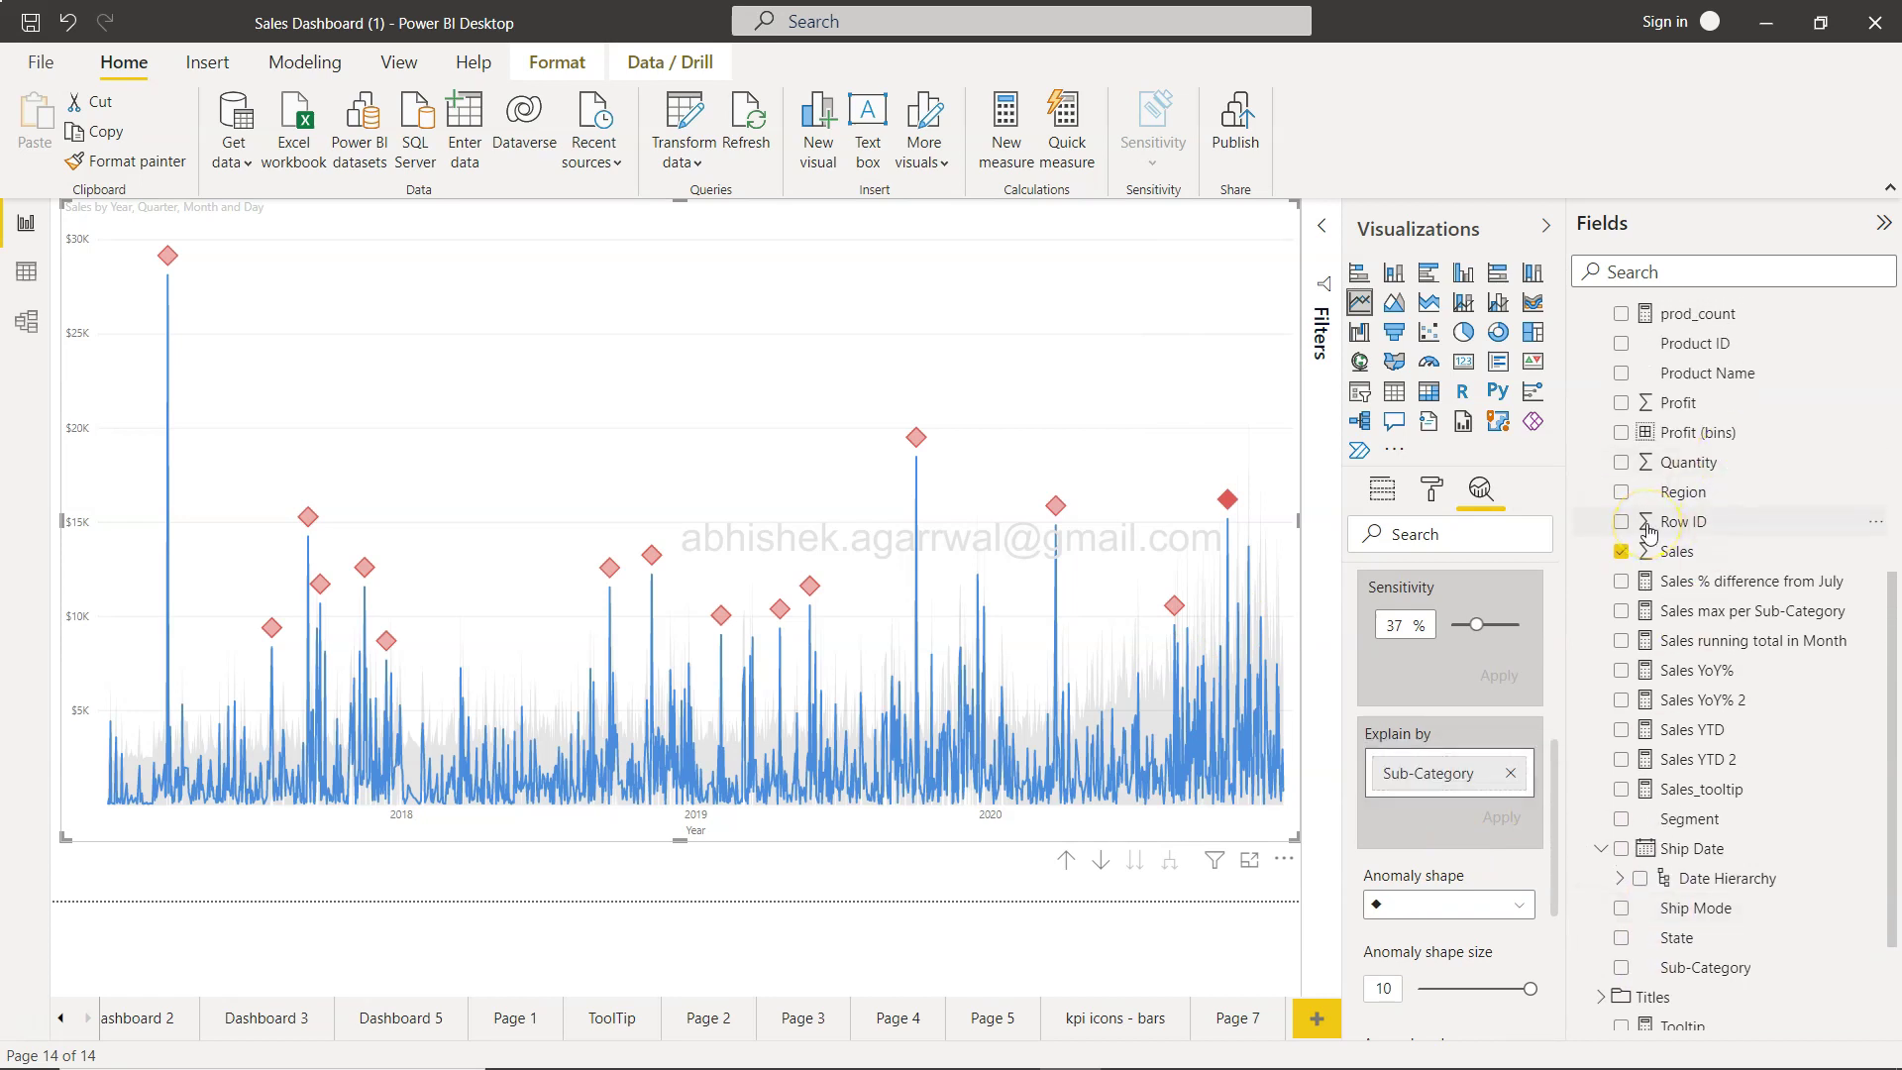
mouse_move(1136, 498)
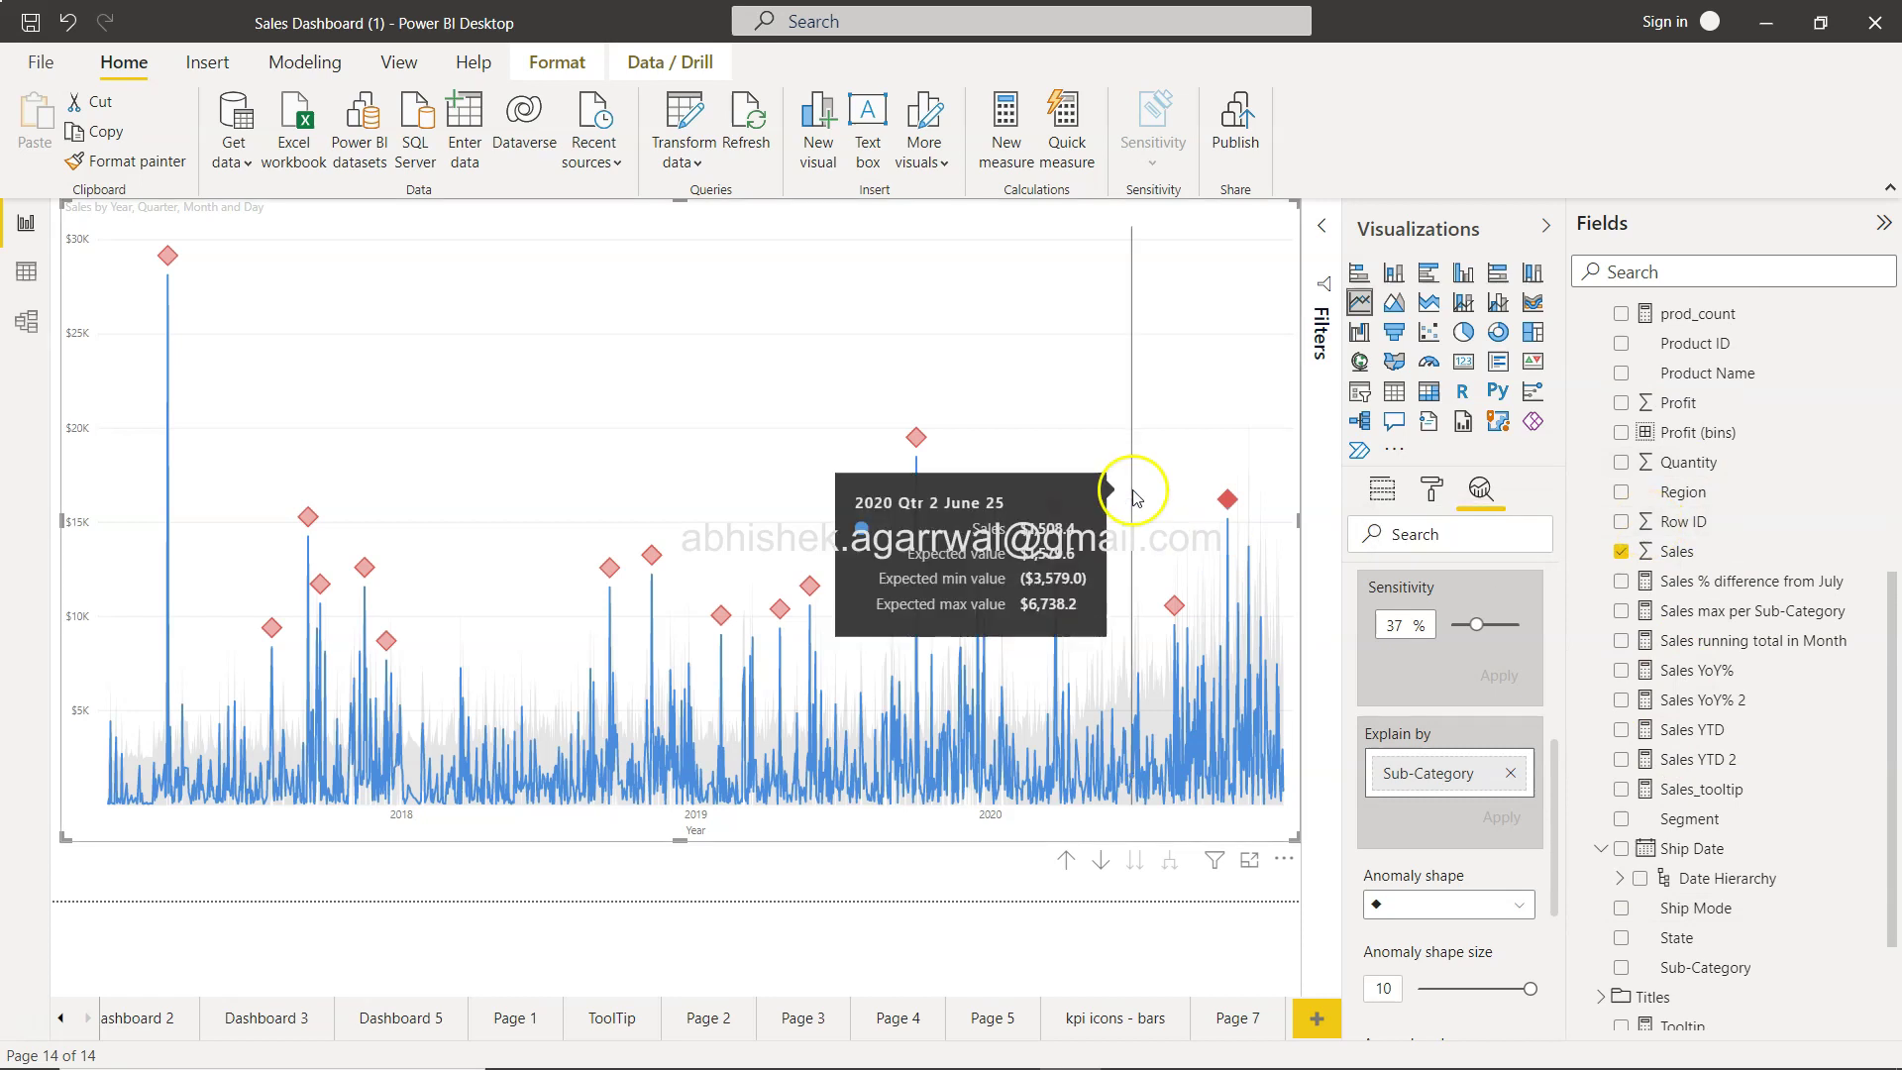